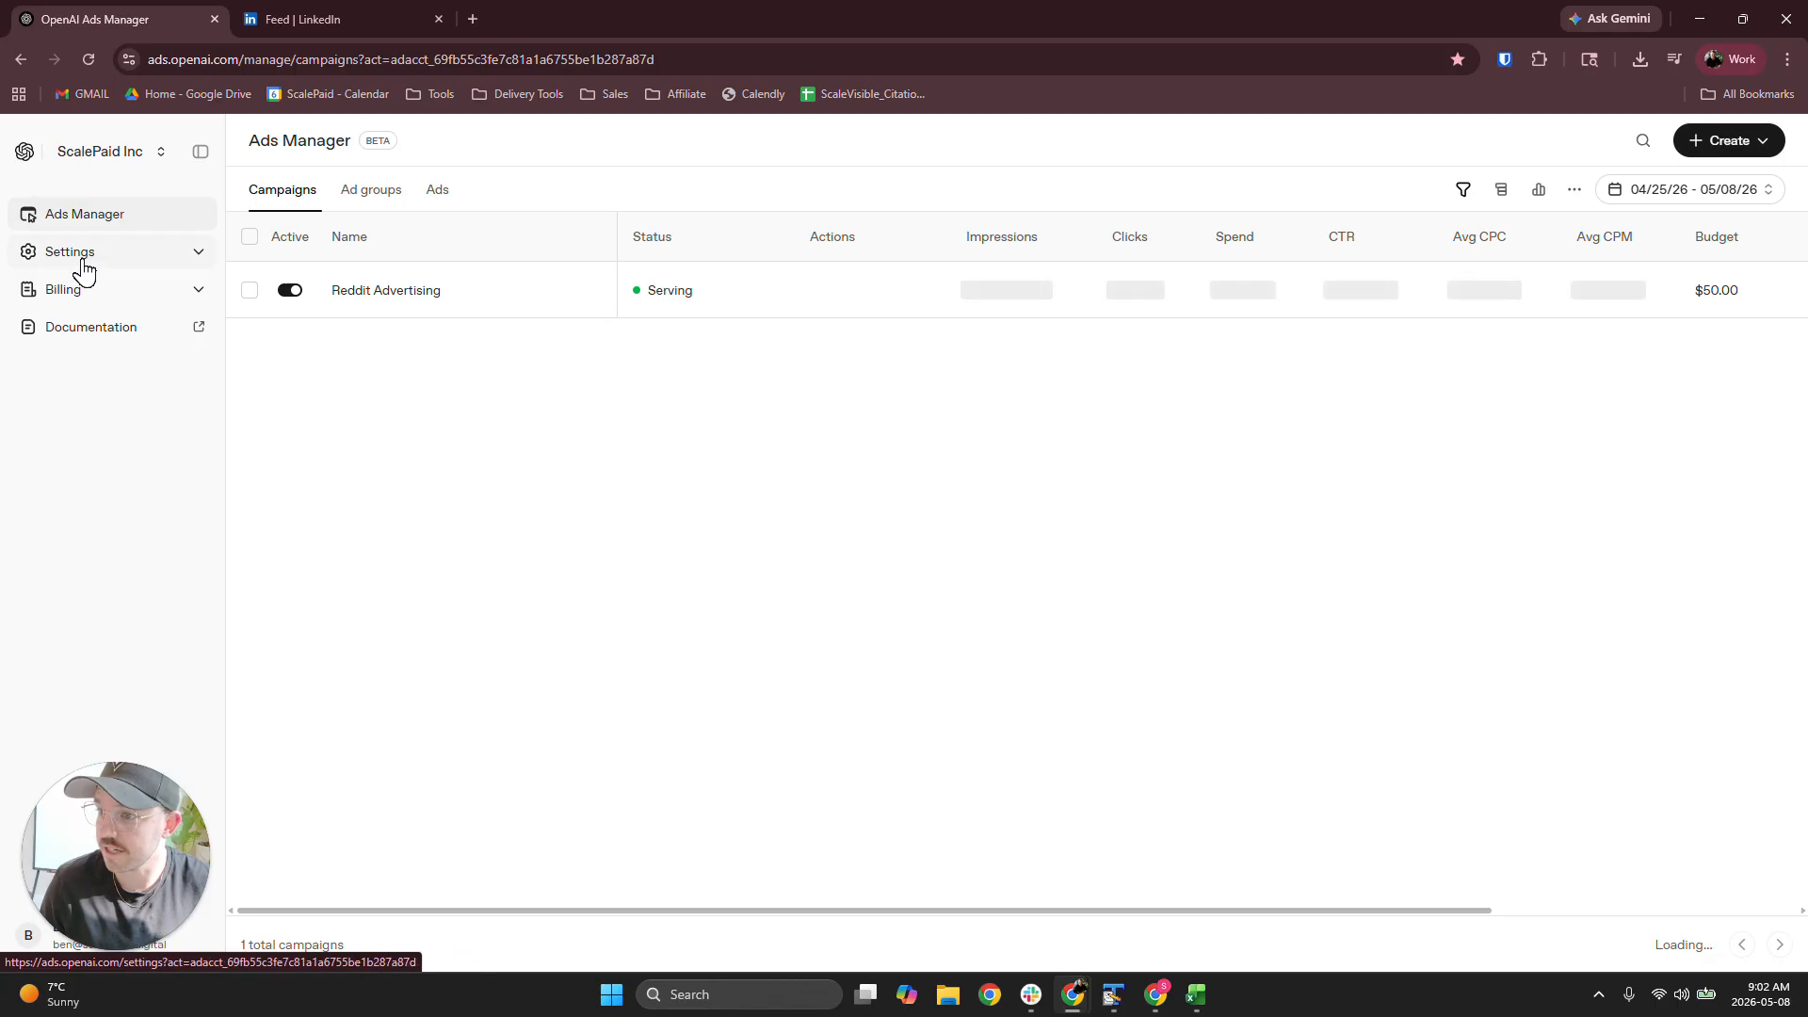
# Copy the pixel setup script of the Website data source from the account's conversion settings
pyautogui.click(94, 256)
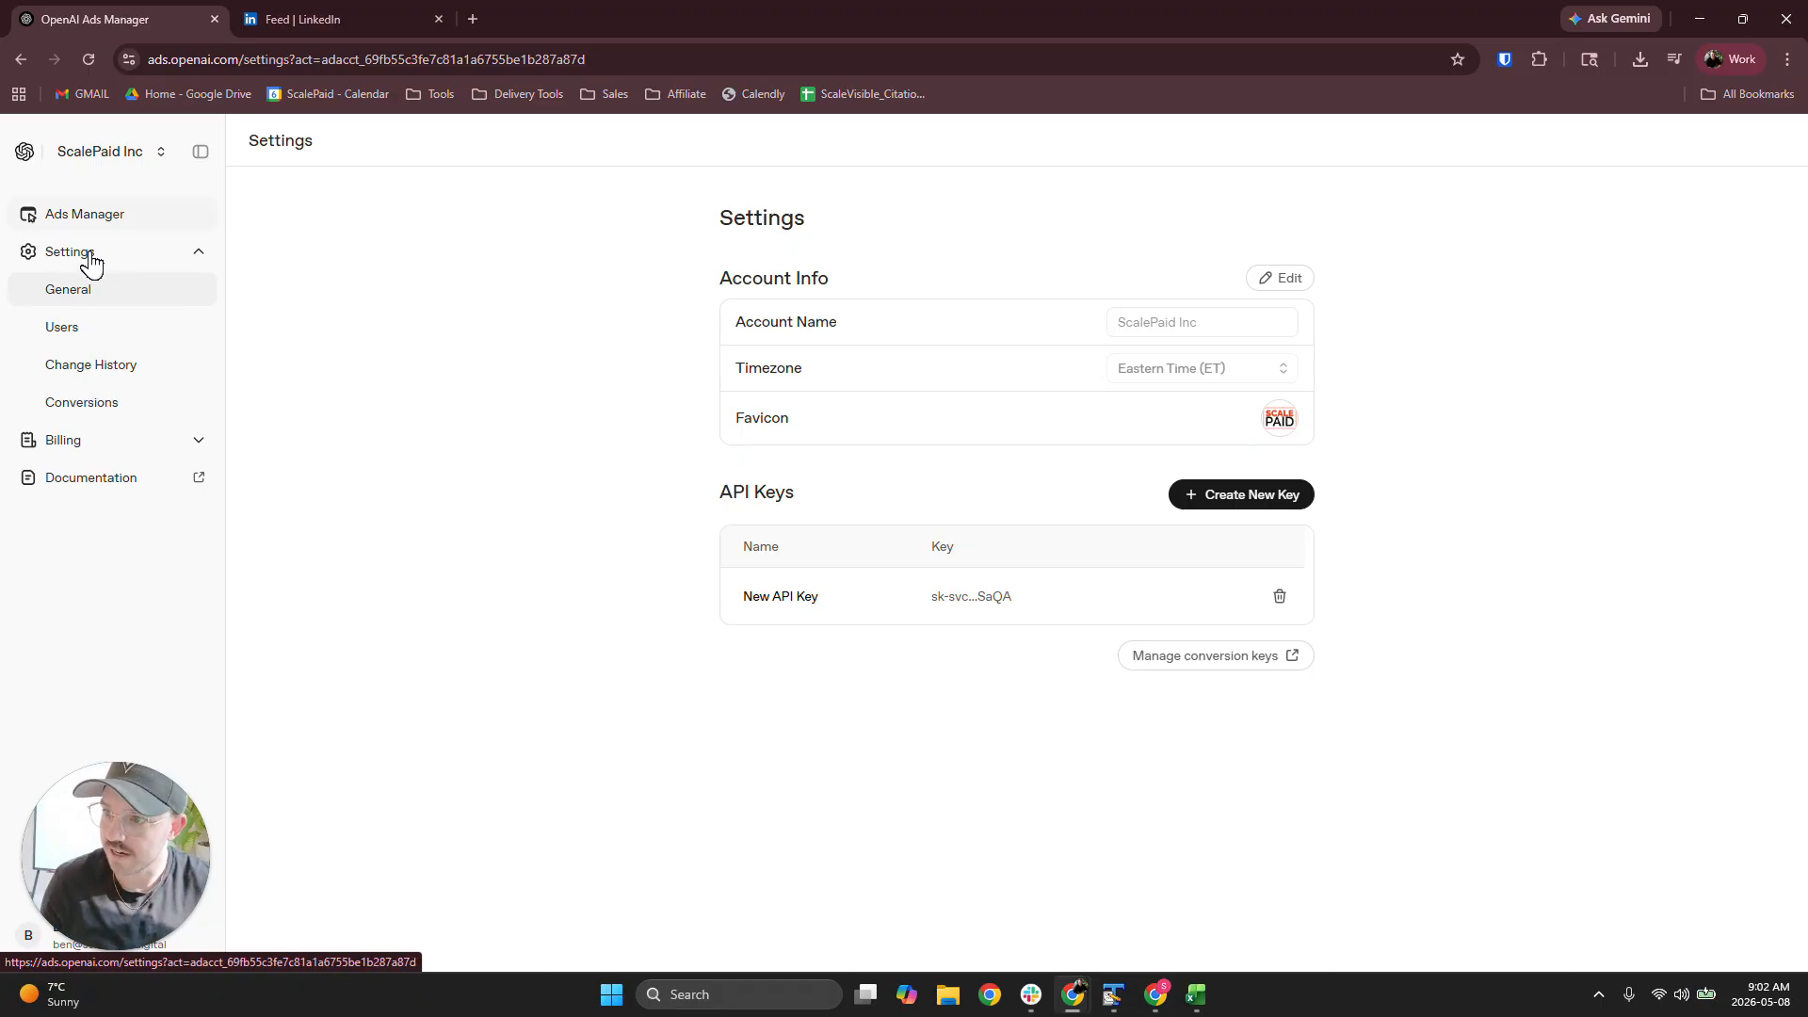
pyautogui.click(98, 403)
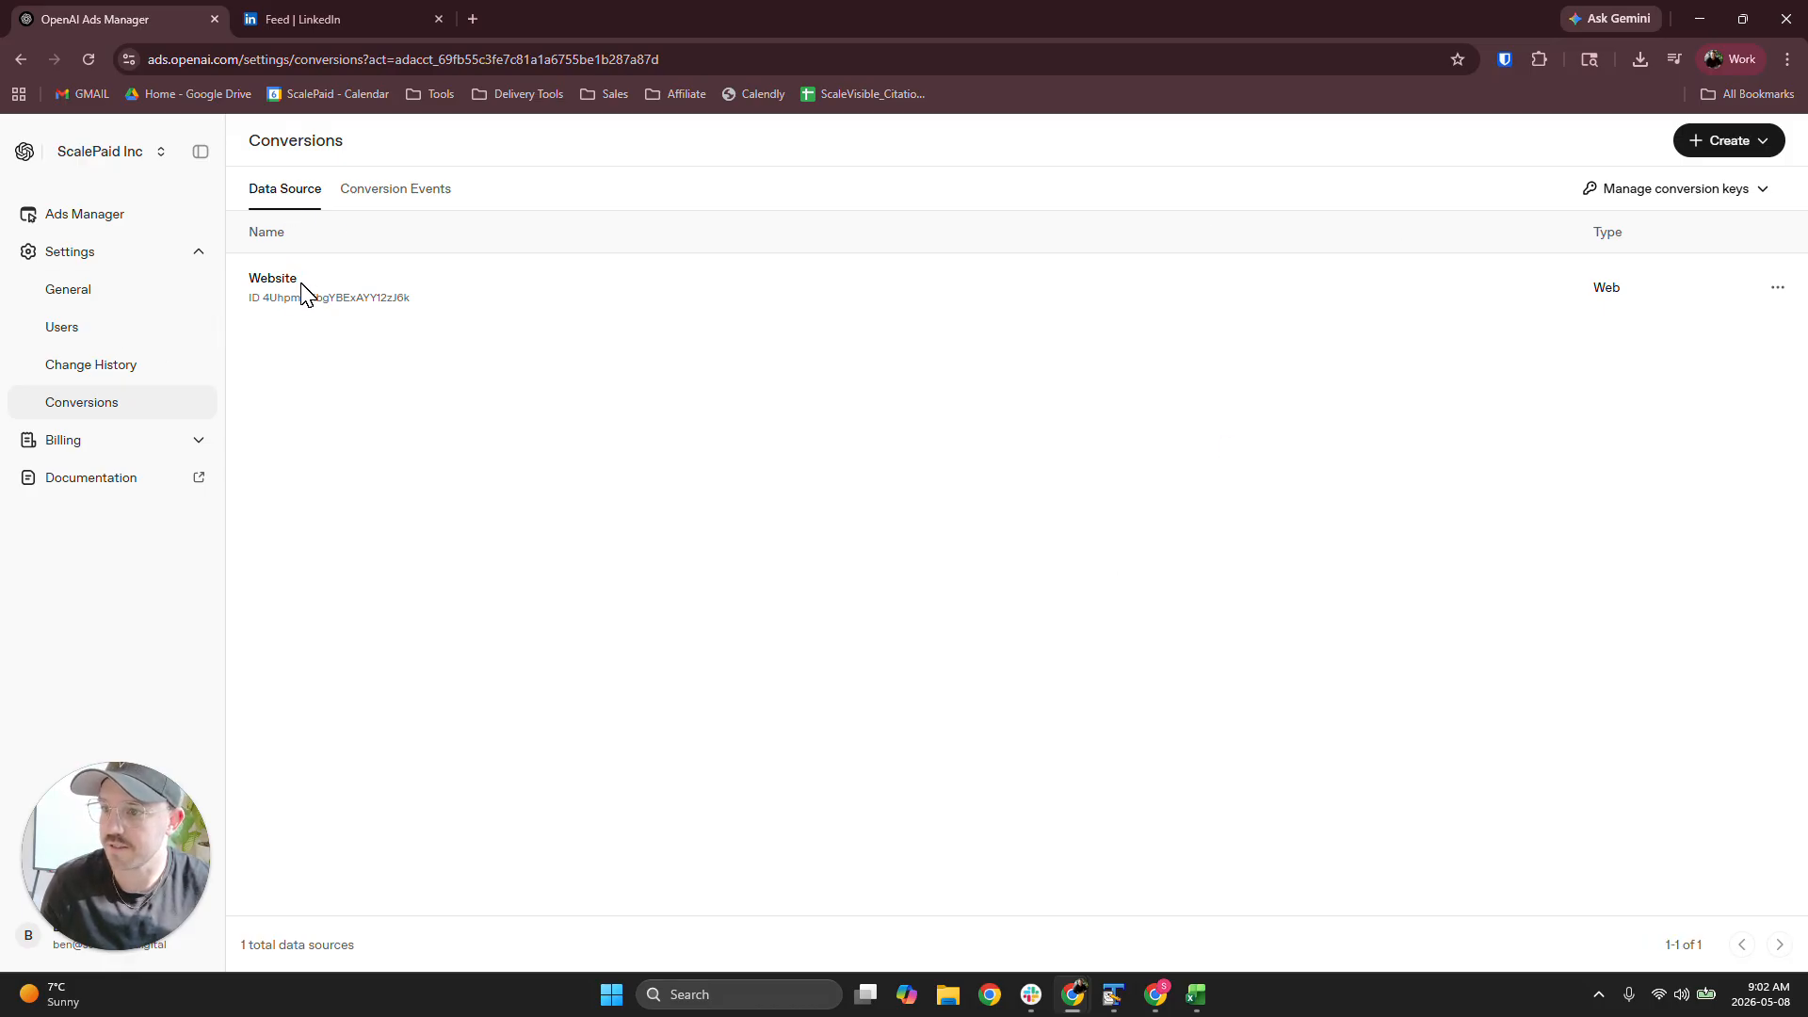
pyautogui.click(1778, 288)
pyautogui.click(1678, 358)
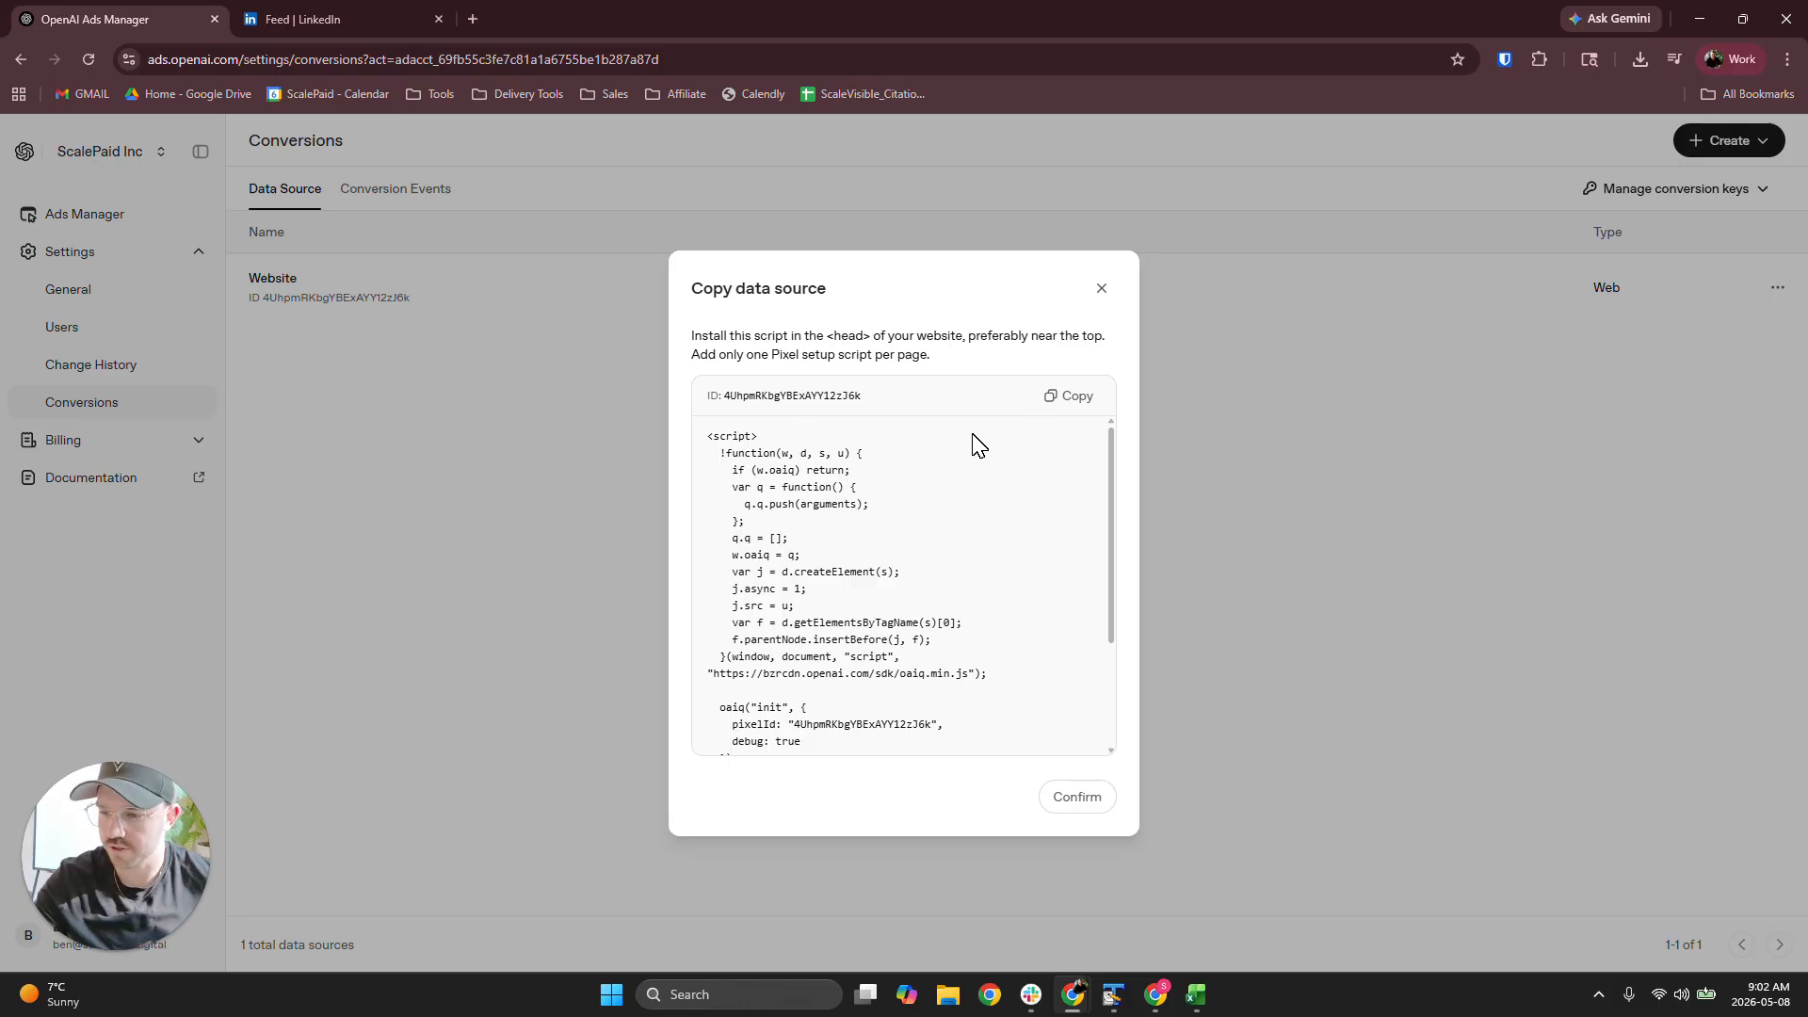
pyautogui.click(1074, 403)
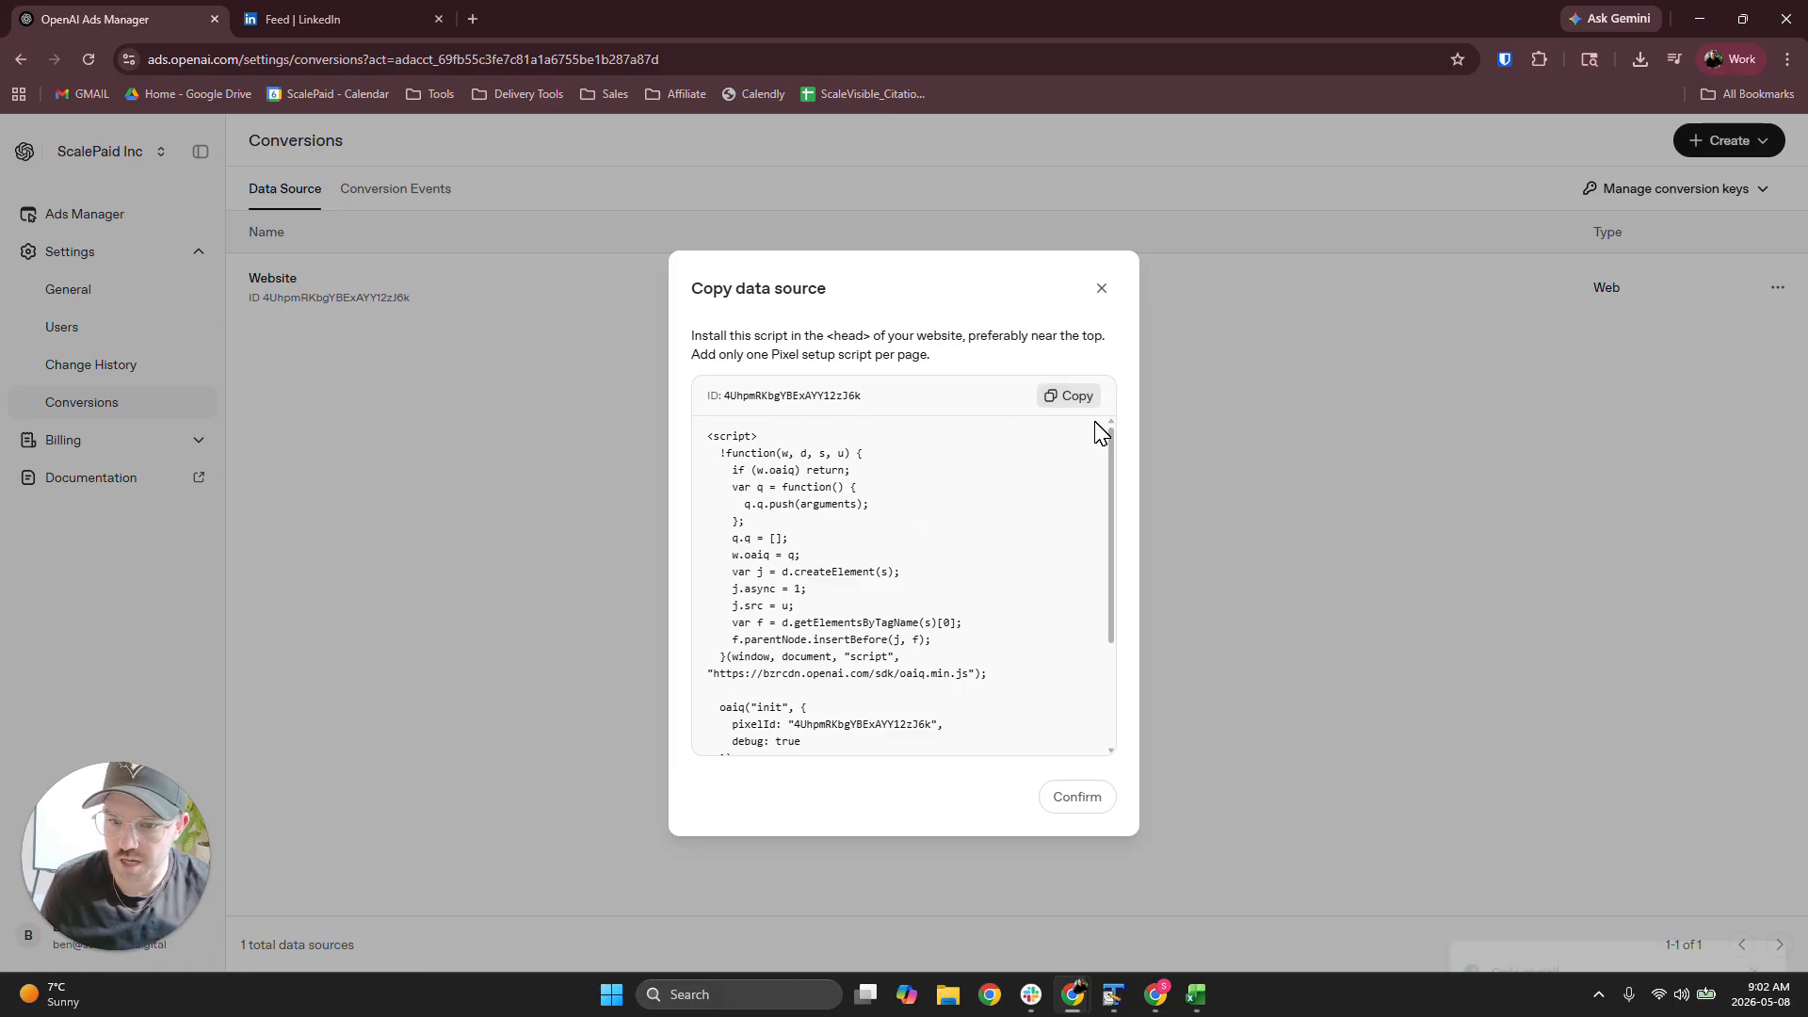
pyautogui.click(1077, 800)
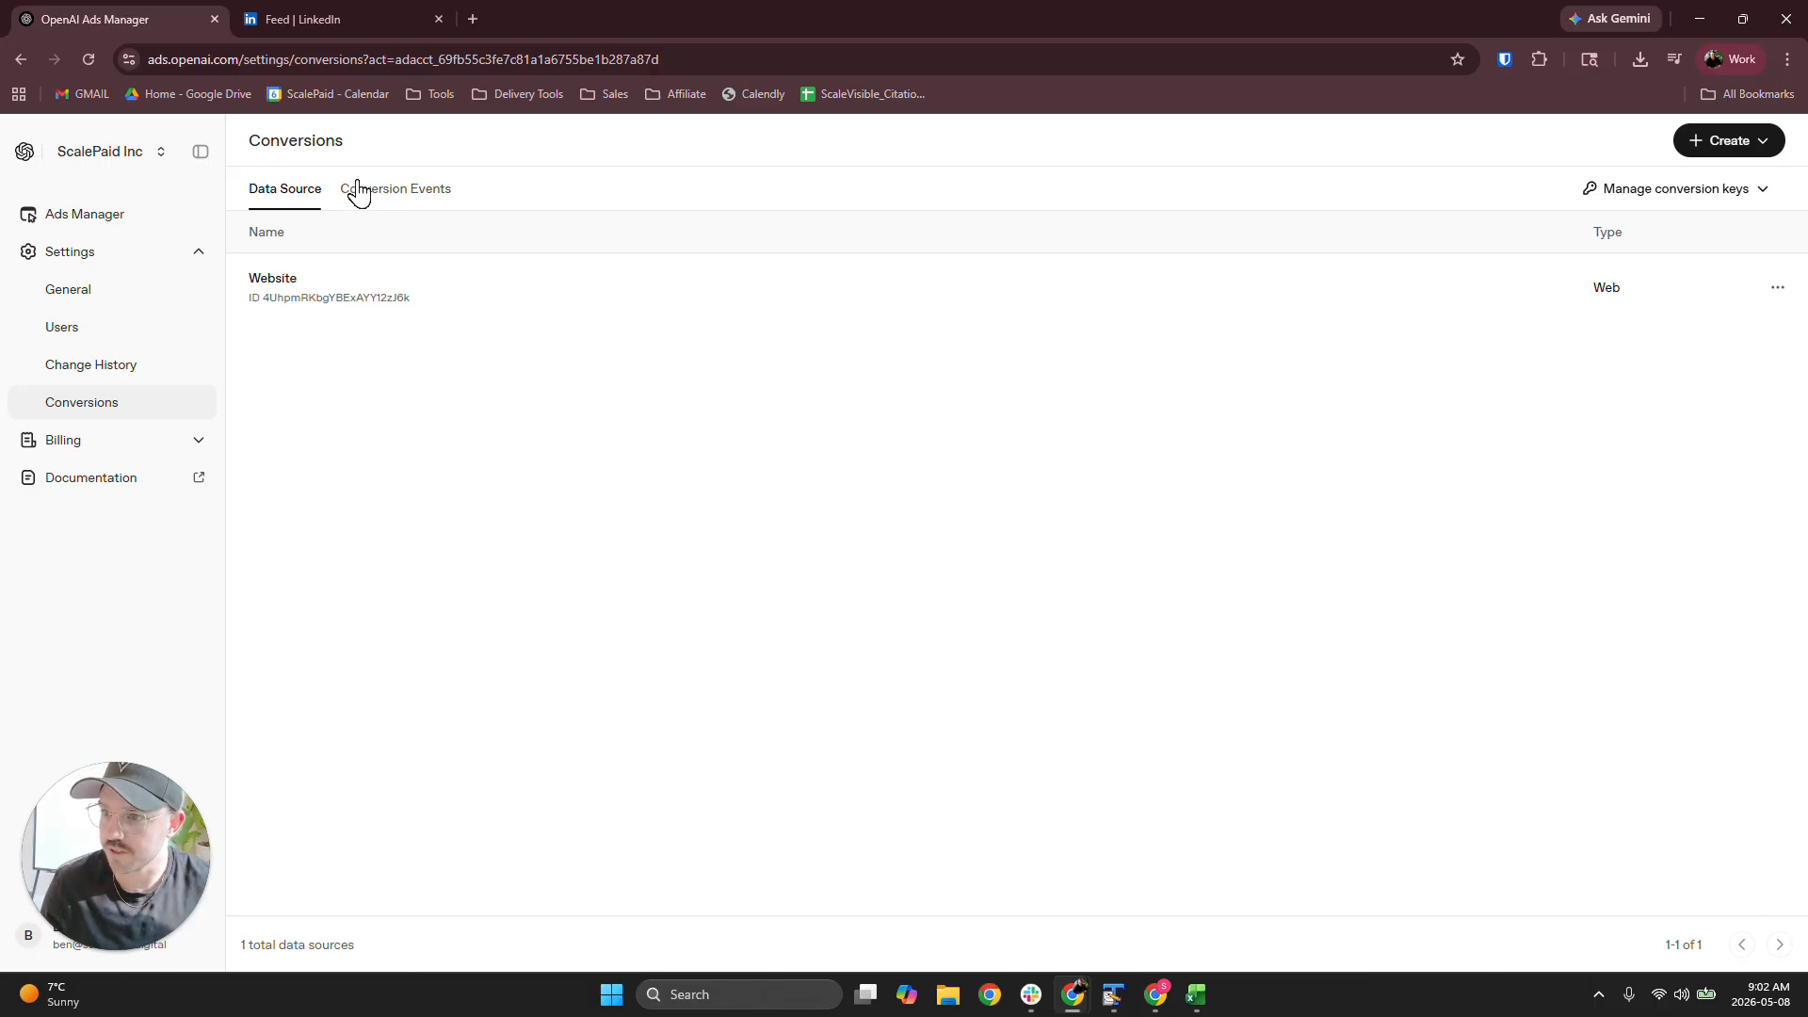
# Review the conversion events' names and their underlying event types
pyautogui.click(399, 188)
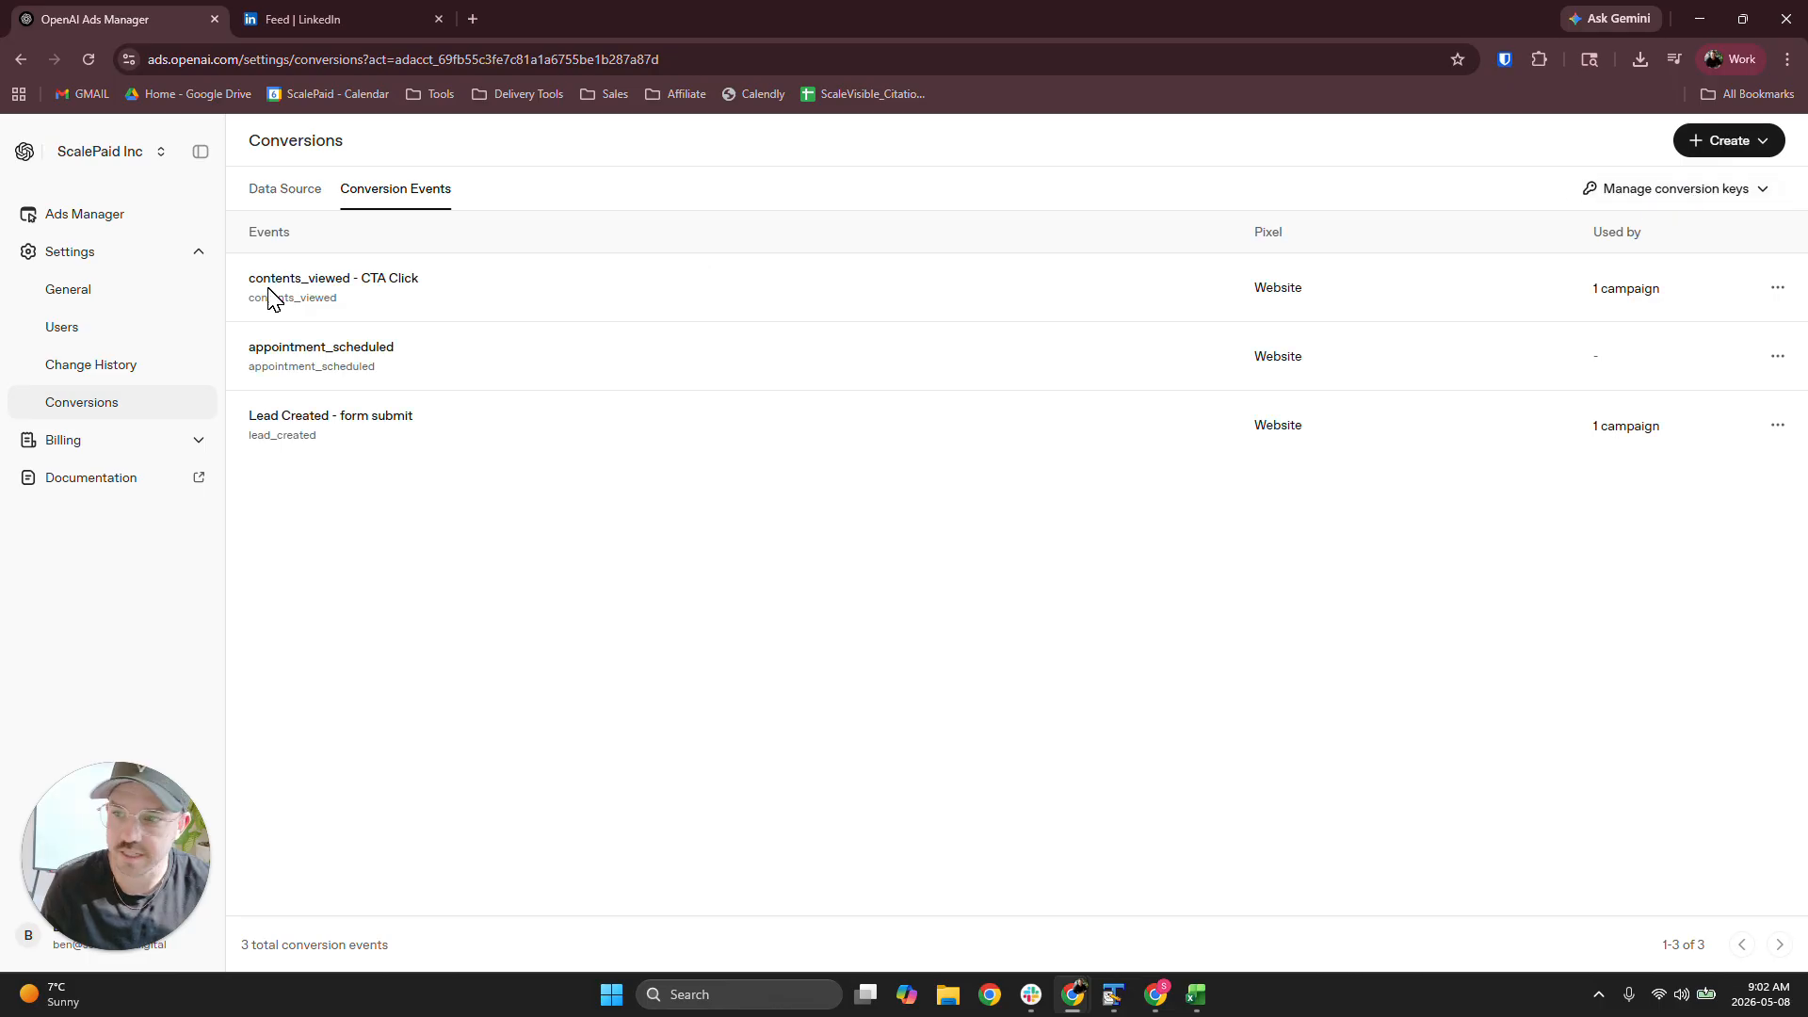
pyautogui.moveTo(438, 281); pyautogui.dragTo(250, 289)
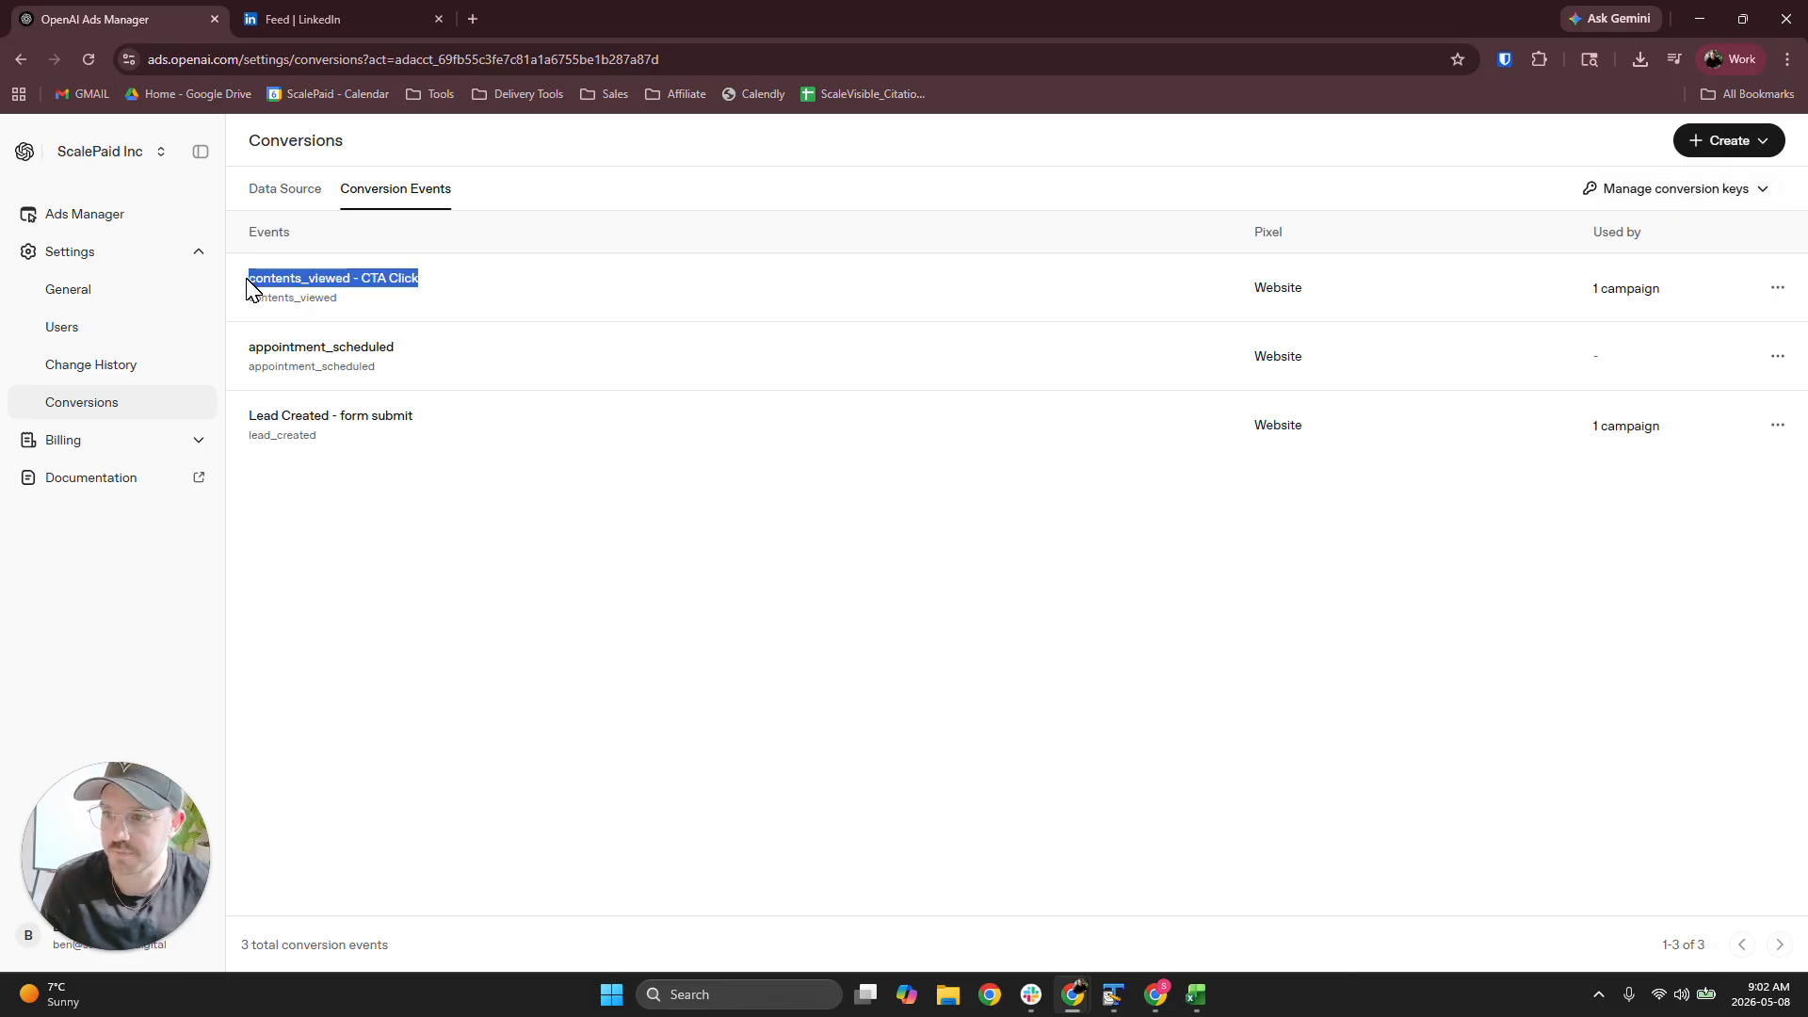
pyautogui.click(422, 356)
pyautogui.moveTo(462, 440); pyautogui.dragTo(244, 353)
pyautogui.click(424, 353)
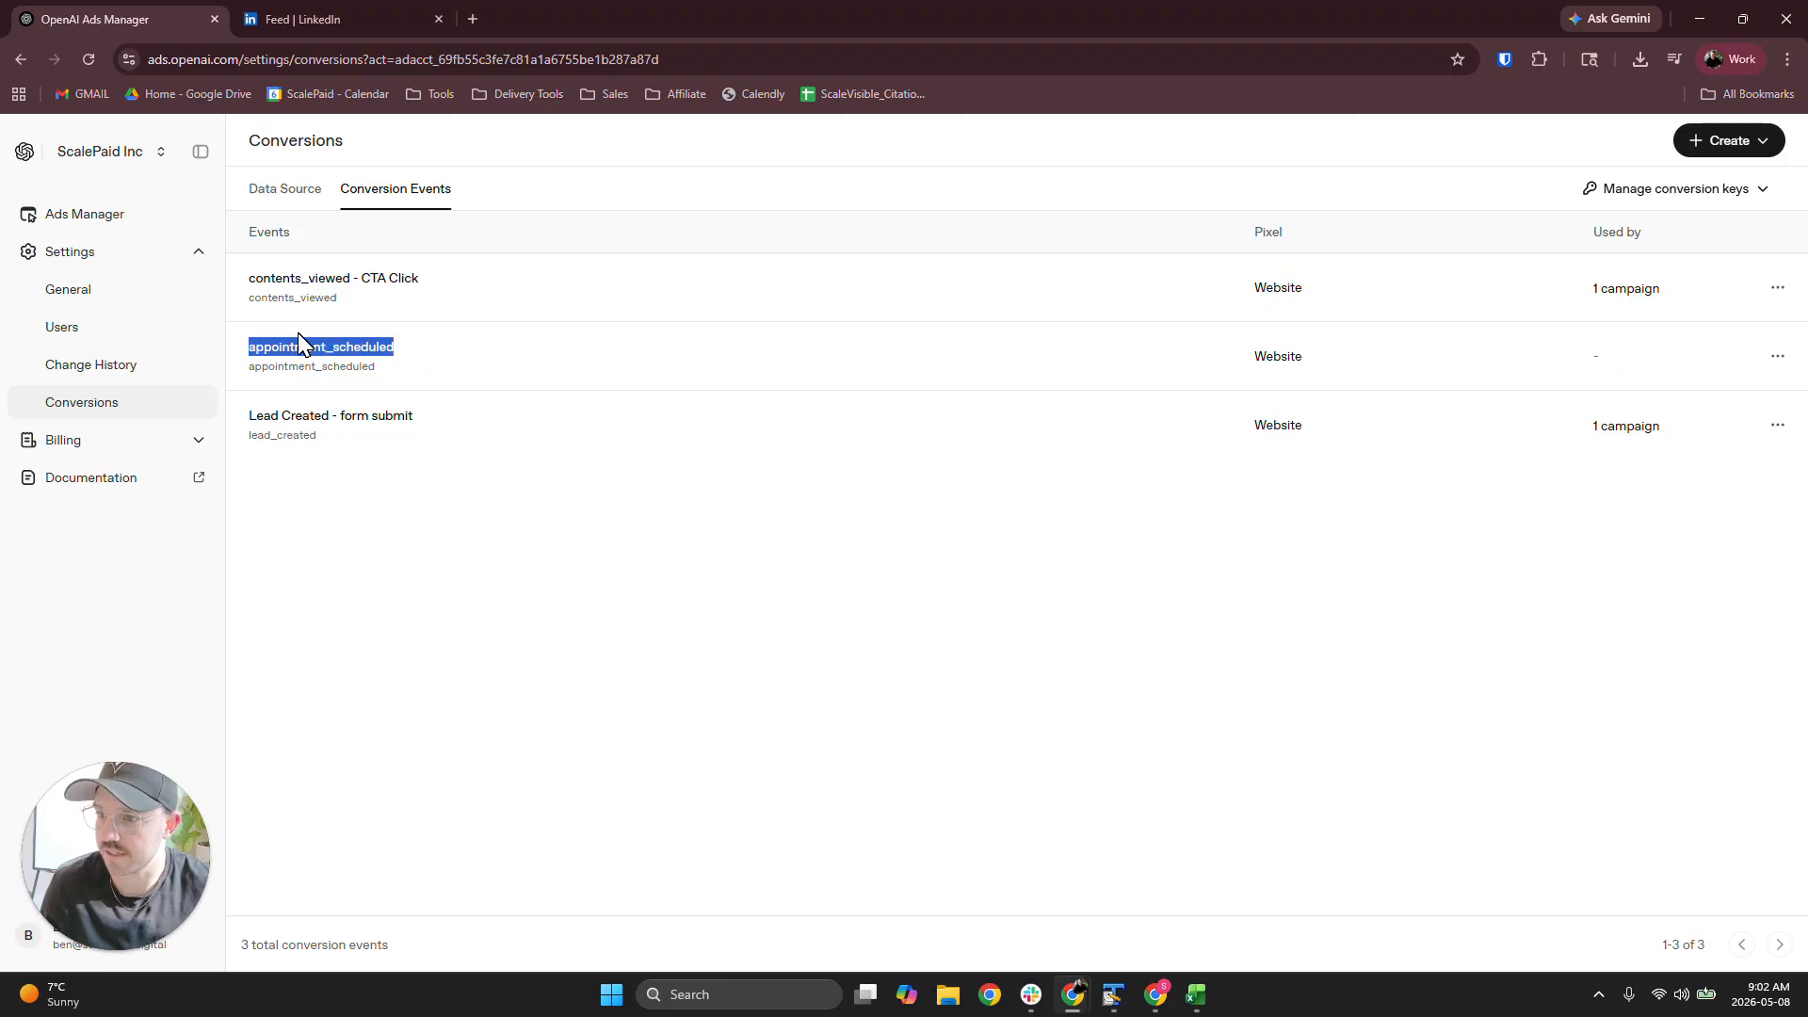
pyautogui.click(486, 438)
pyautogui.moveTo(329, 443); pyautogui.dragTo(255, 441)
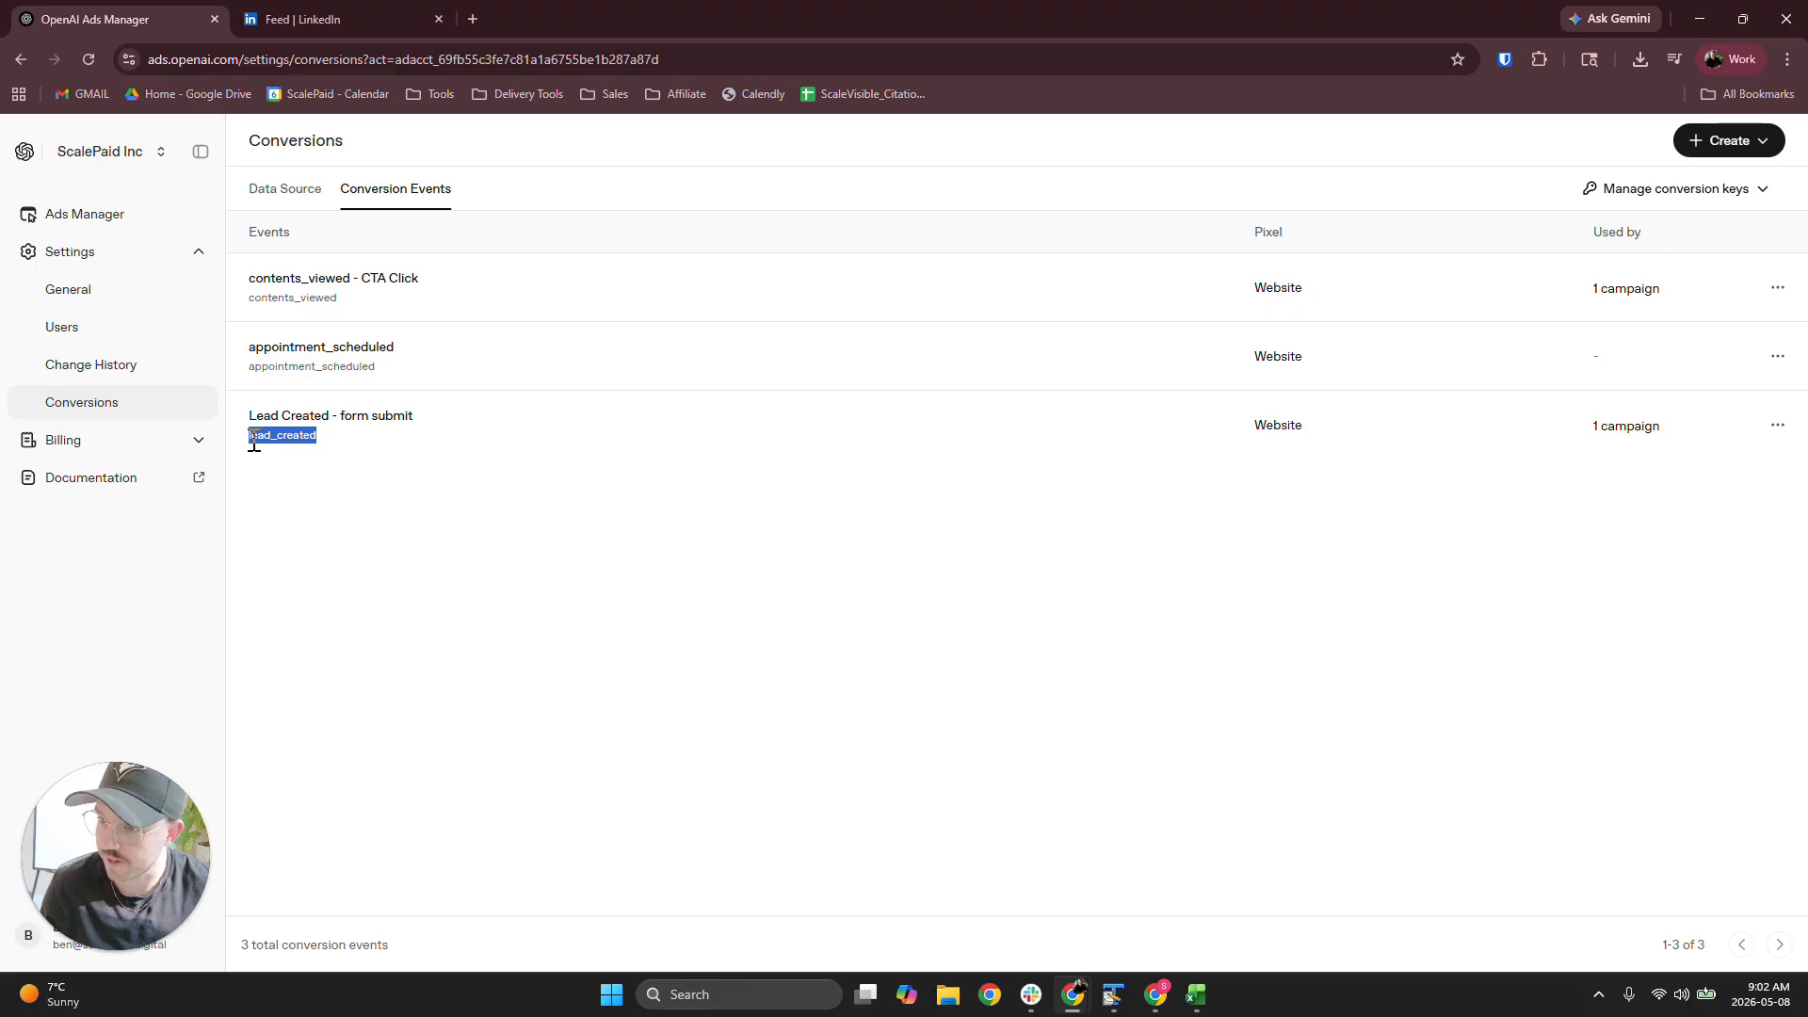
pyautogui.moveTo(377, 368); pyautogui.dragTo(242, 372)
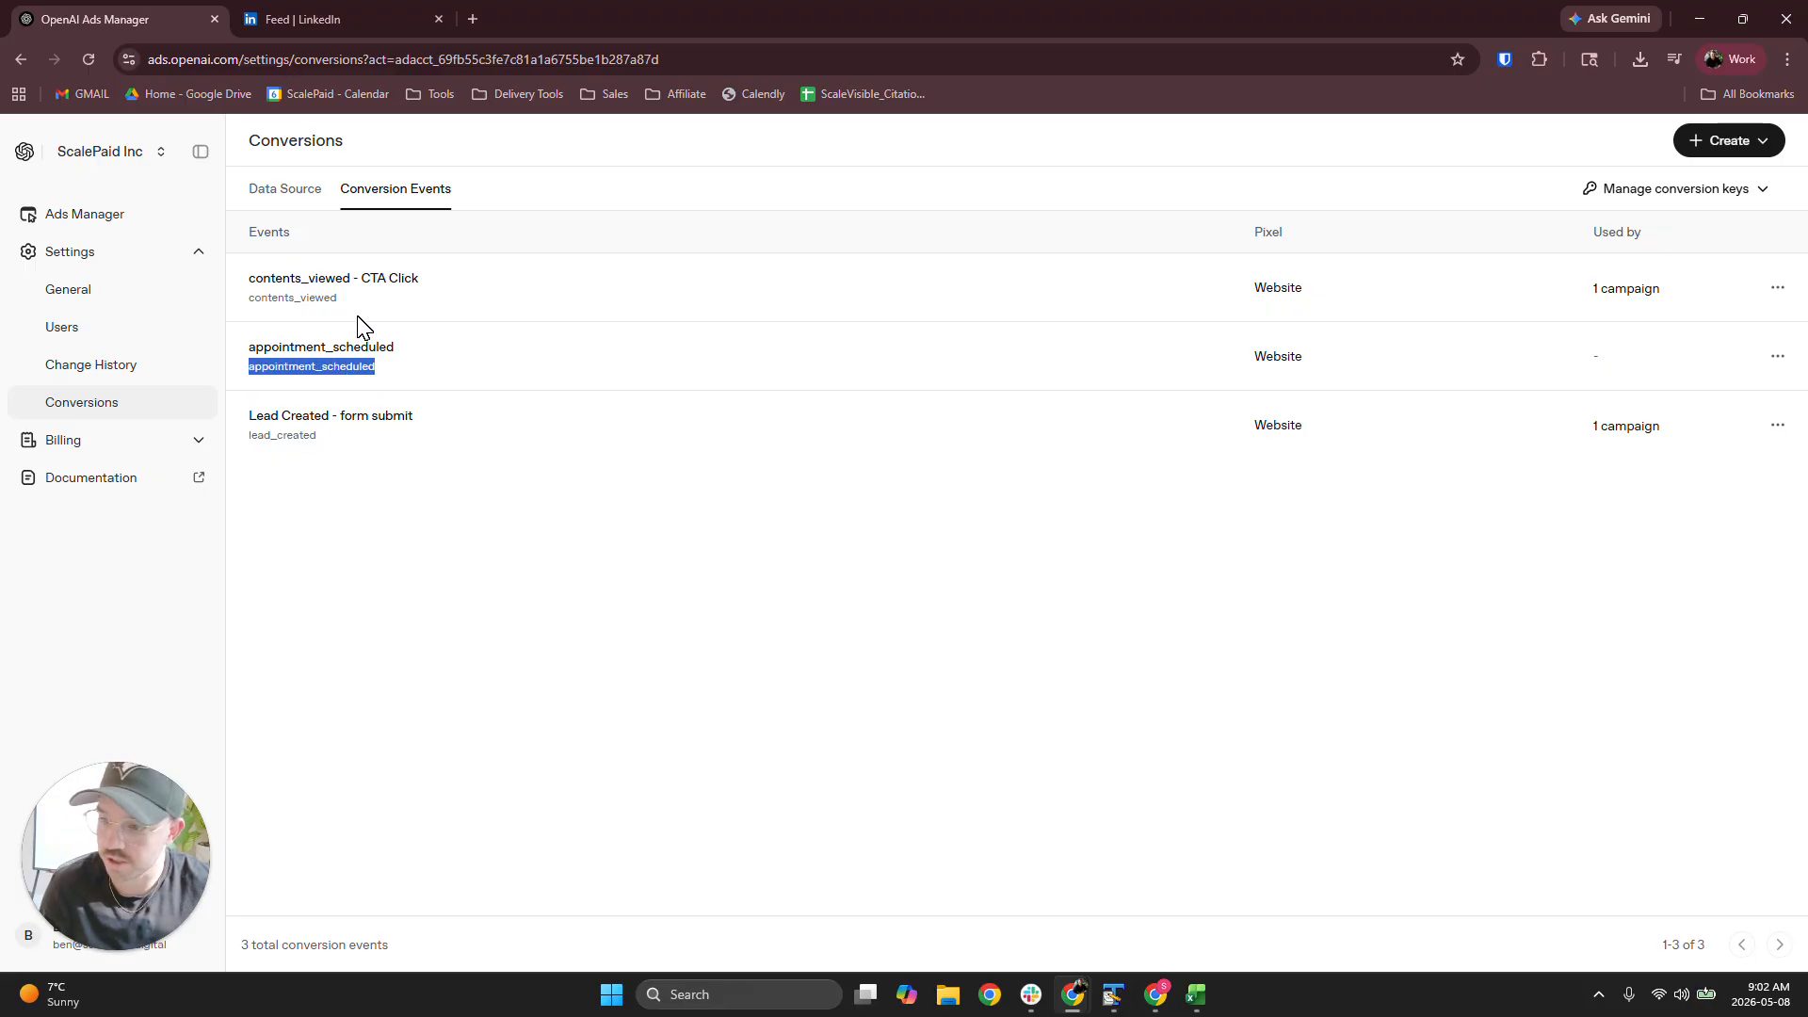
pyautogui.moveTo(341, 298); pyautogui.dragTo(243, 304)
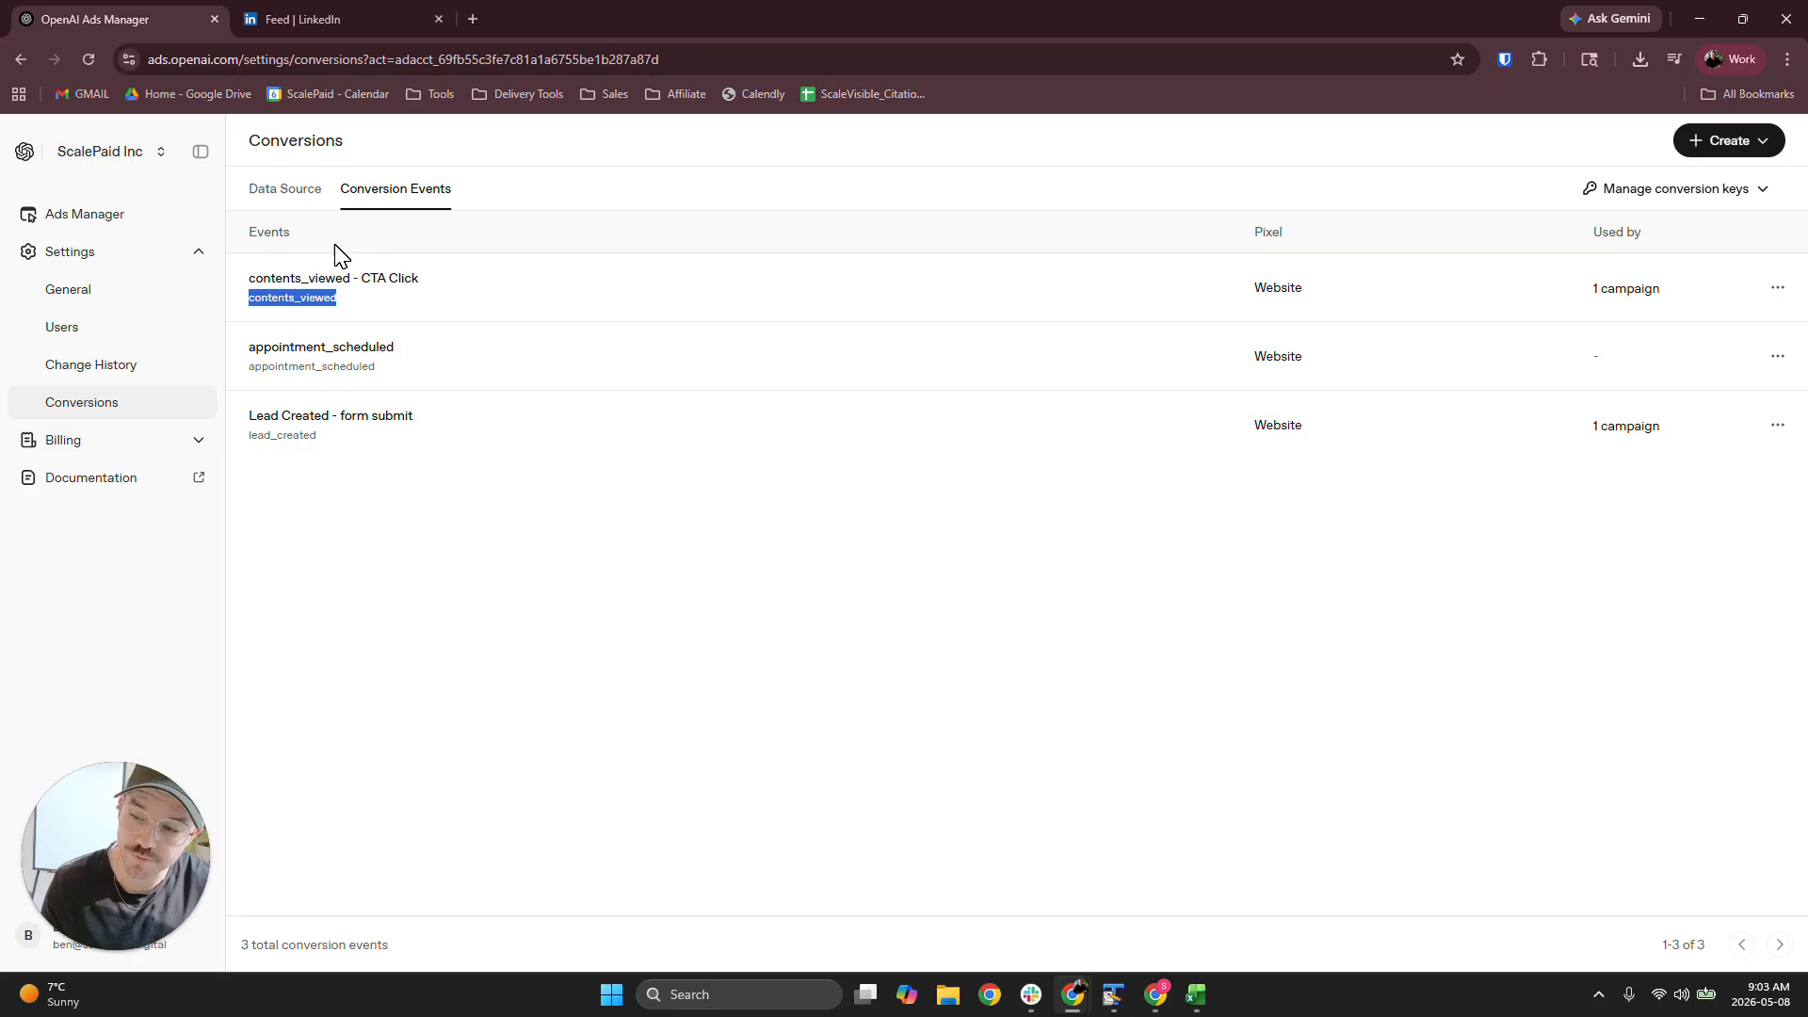
pyautogui.click(446, 498)
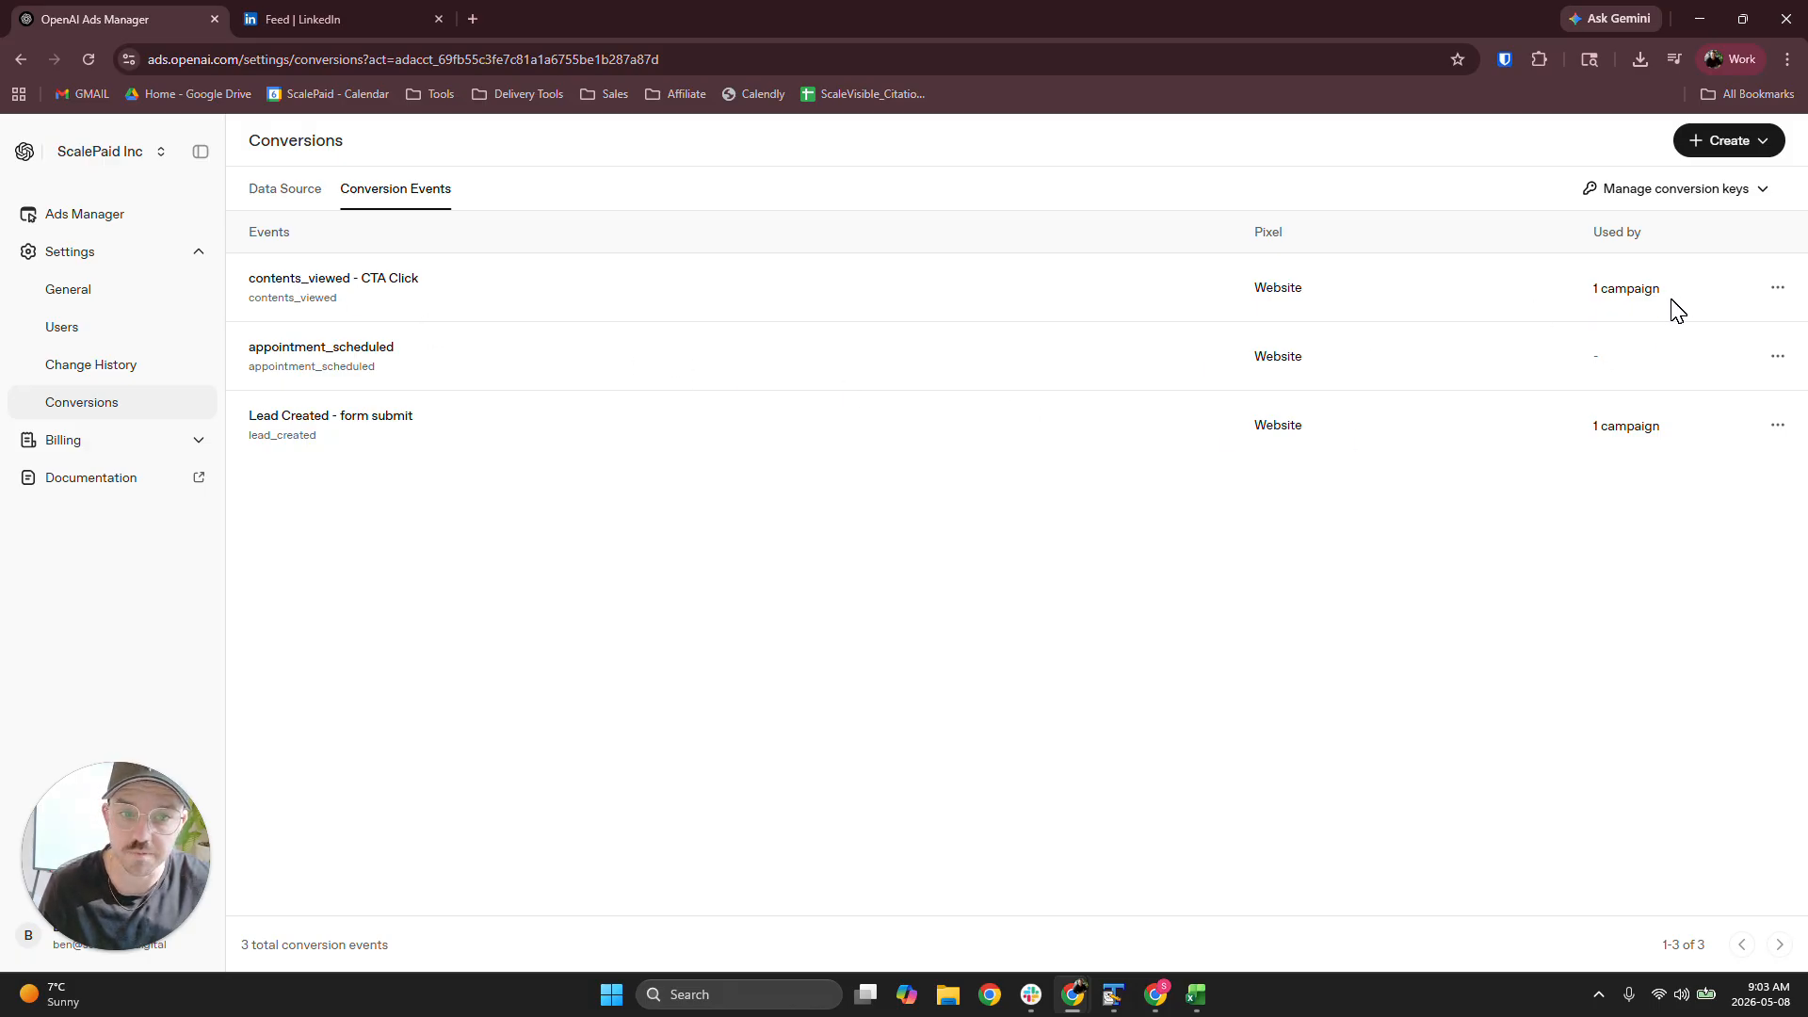
# Check how many campaigns use each of the listed conversion events
pyautogui.moveTo(1669, 299); pyautogui.dragTo(1585, 306)
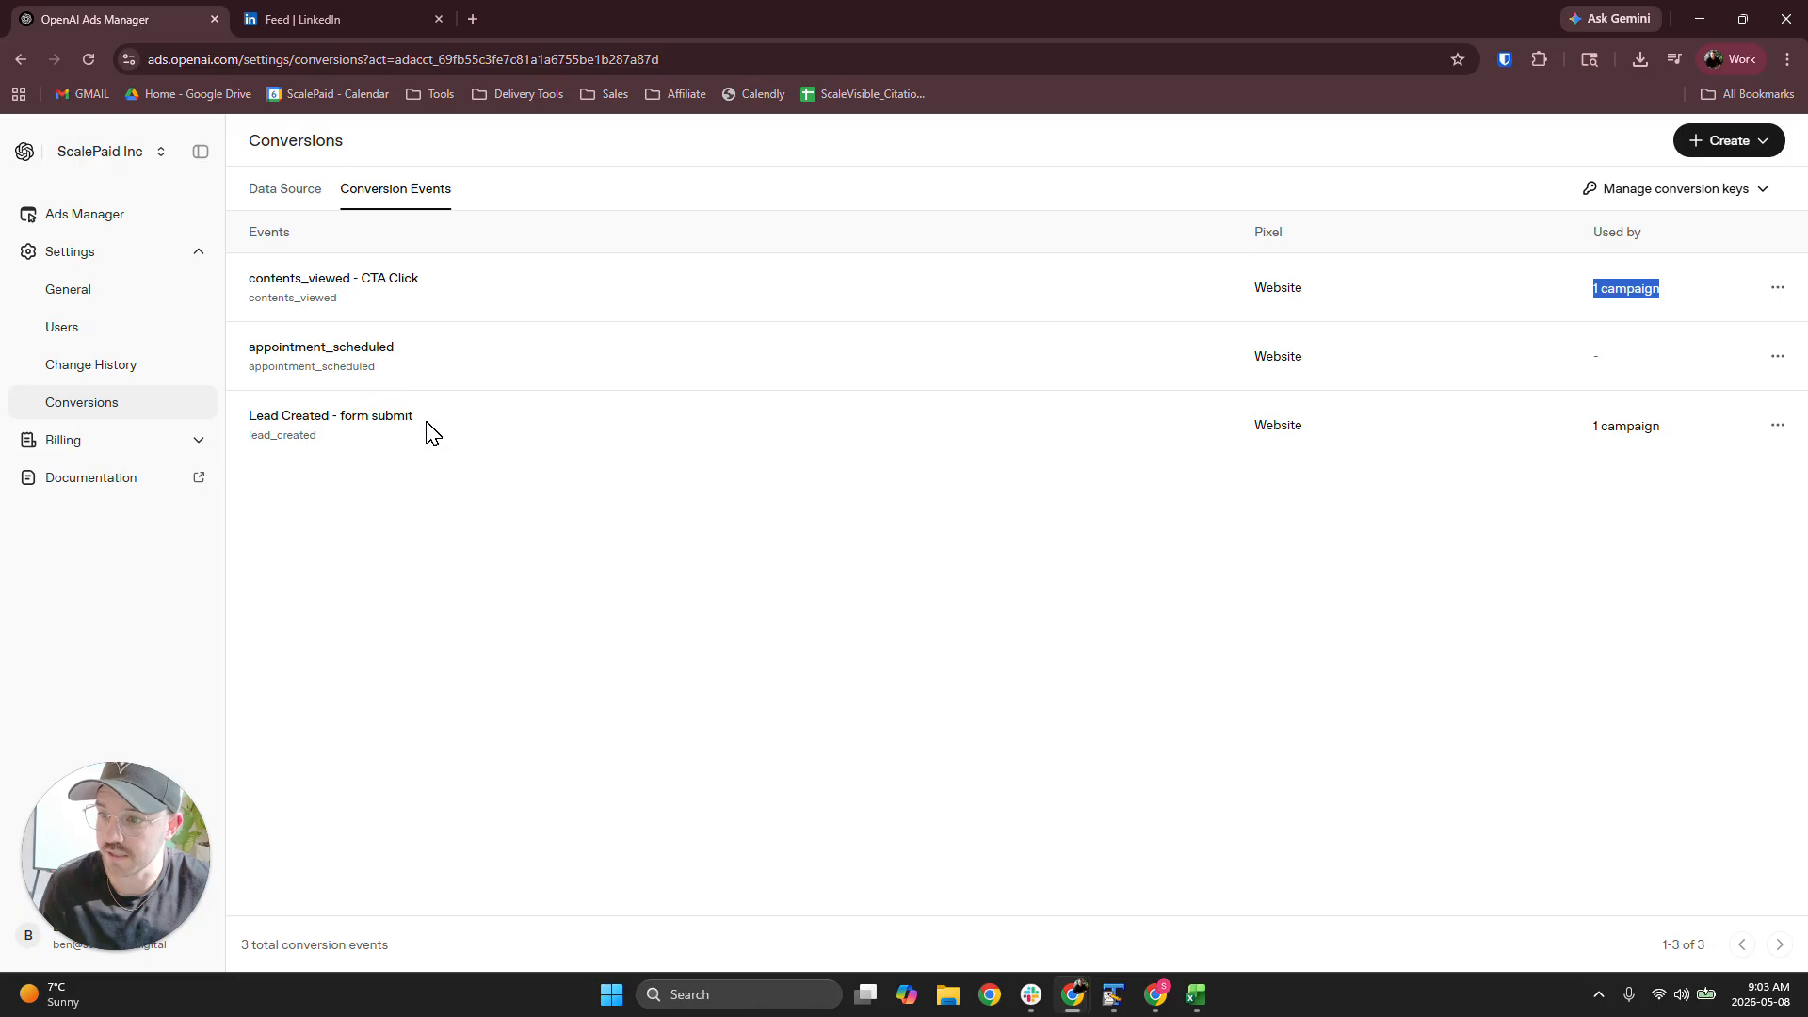
pyautogui.moveTo(1671, 427); pyautogui.dragTo(1582, 428)
pyautogui.click(1655, 533)
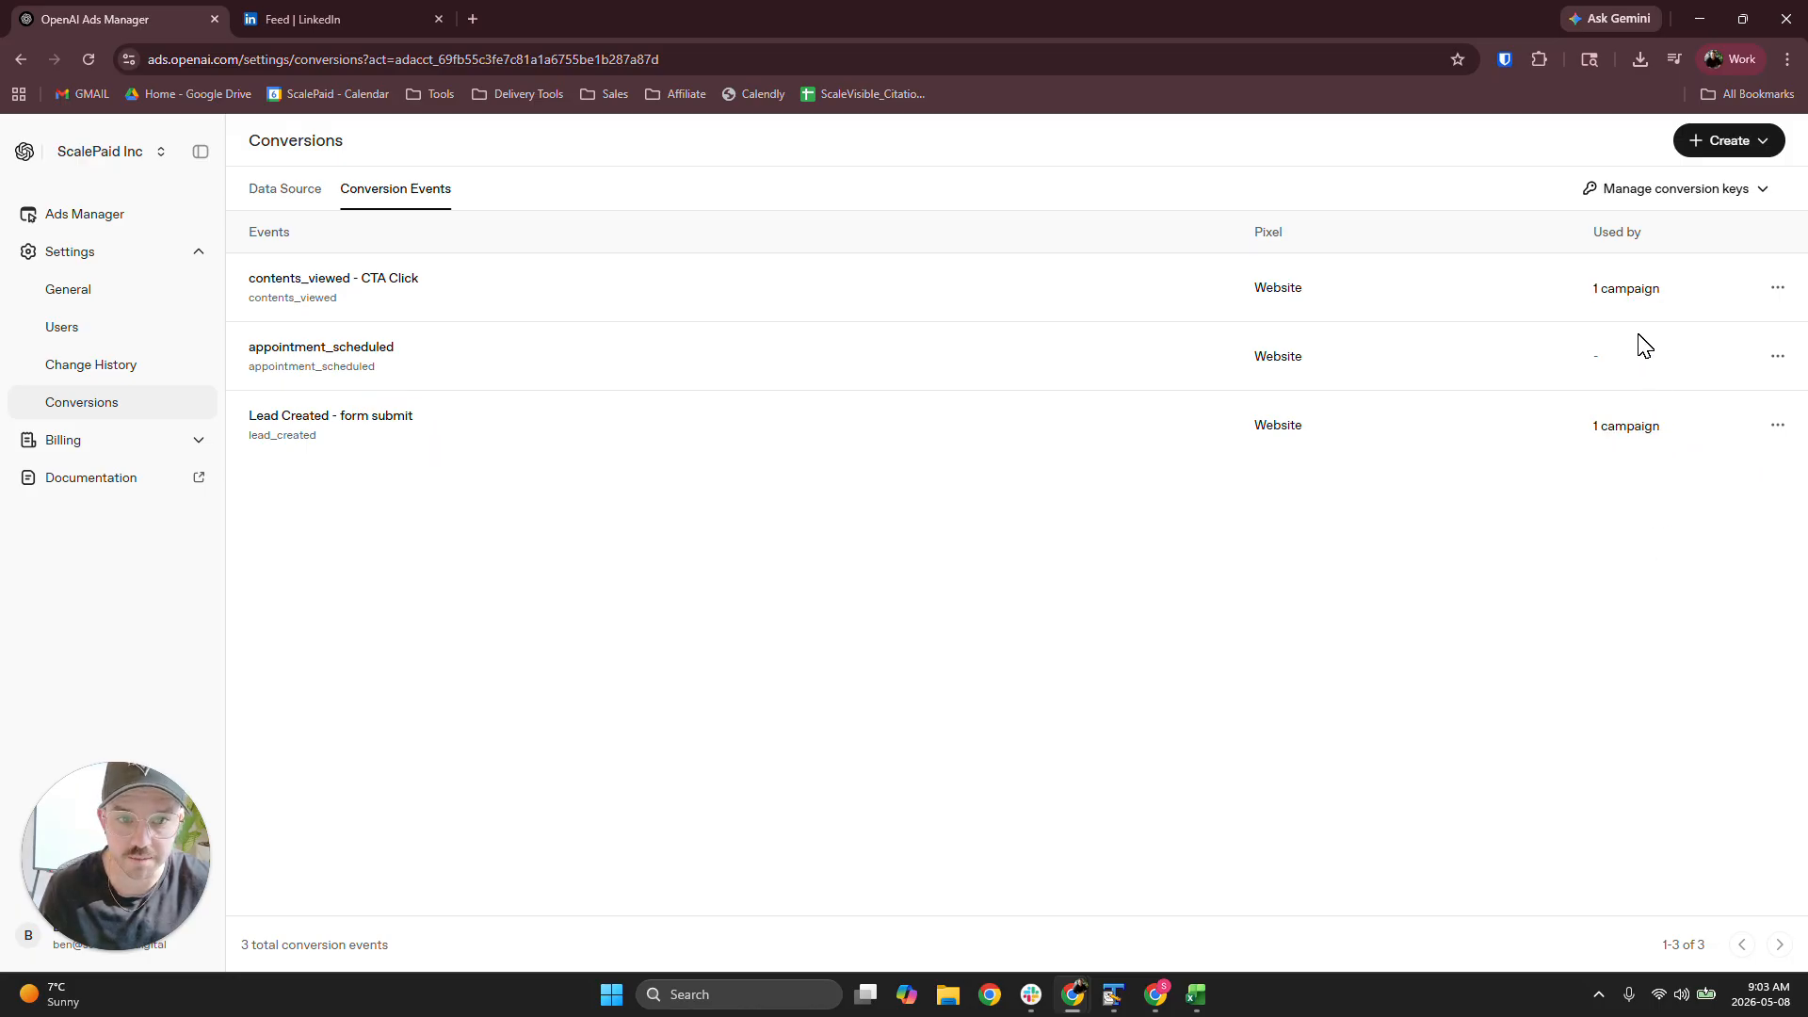
pyautogui.moveTo(1624, 358); pyautogui.dragTo(1537, 351)
pyautogui.click(459, 363)
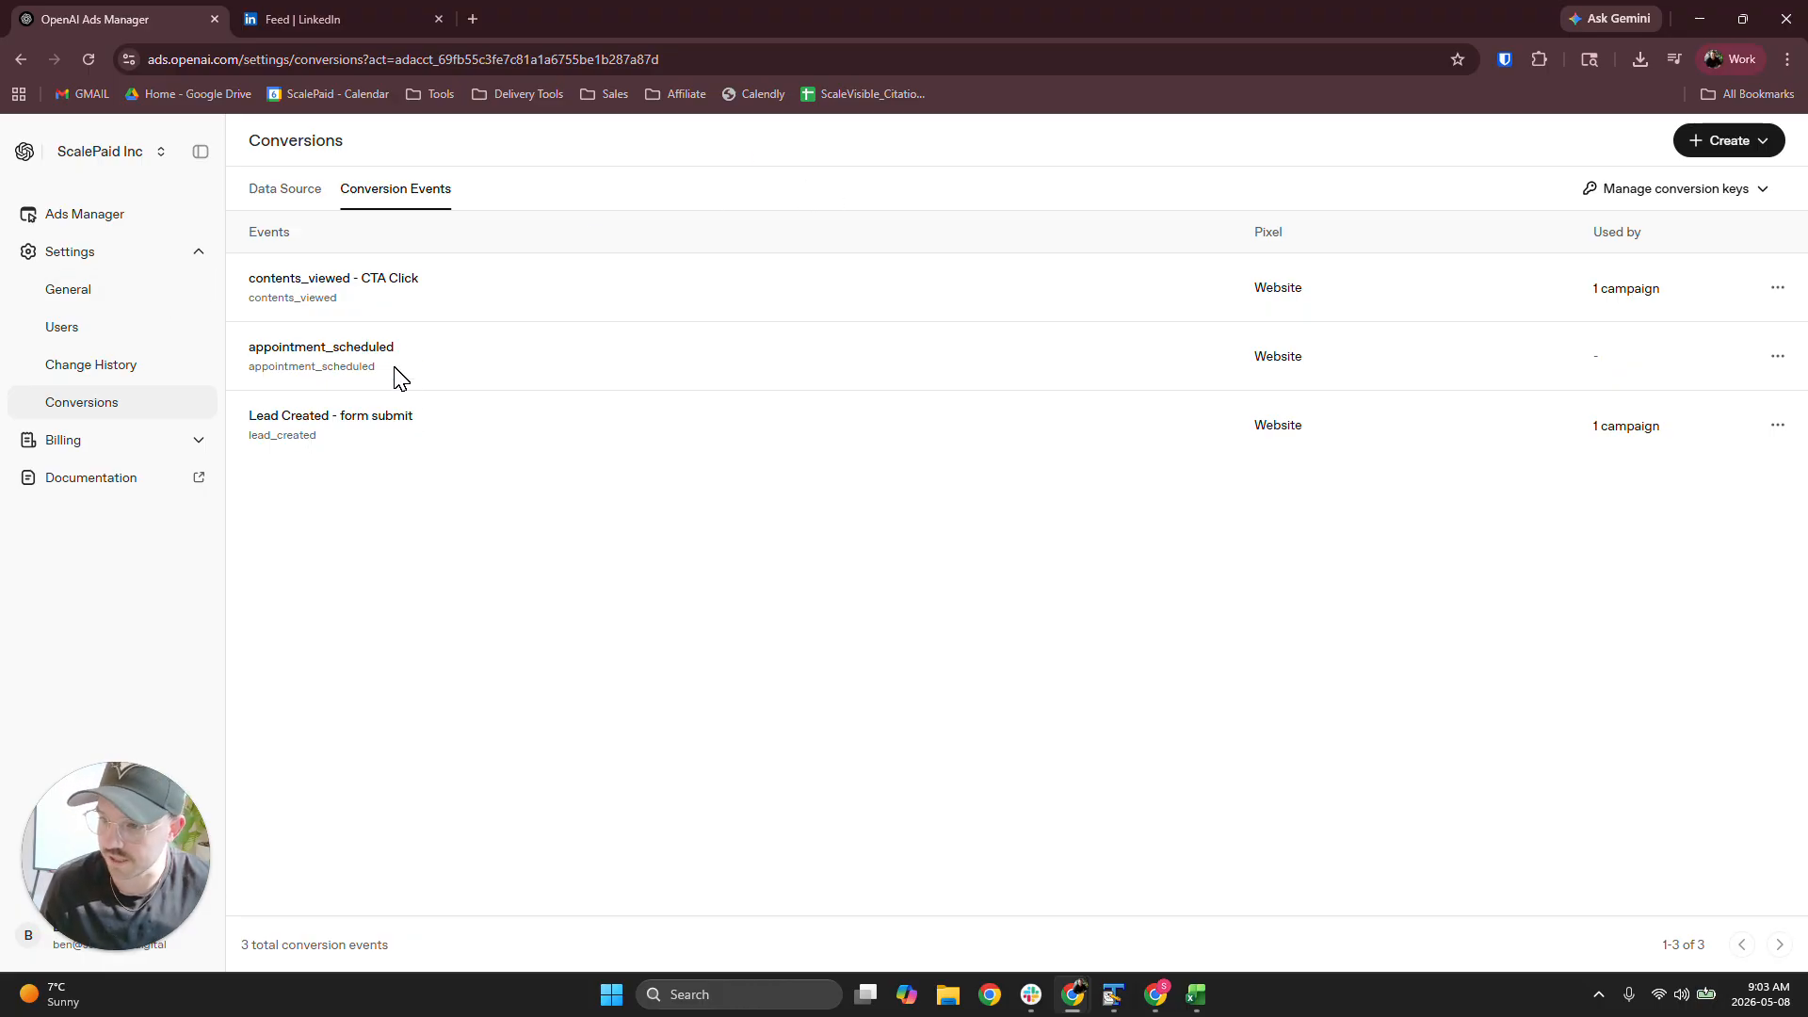
# View the existing conversion keys for the account
pyautogui.click(1747, 198)
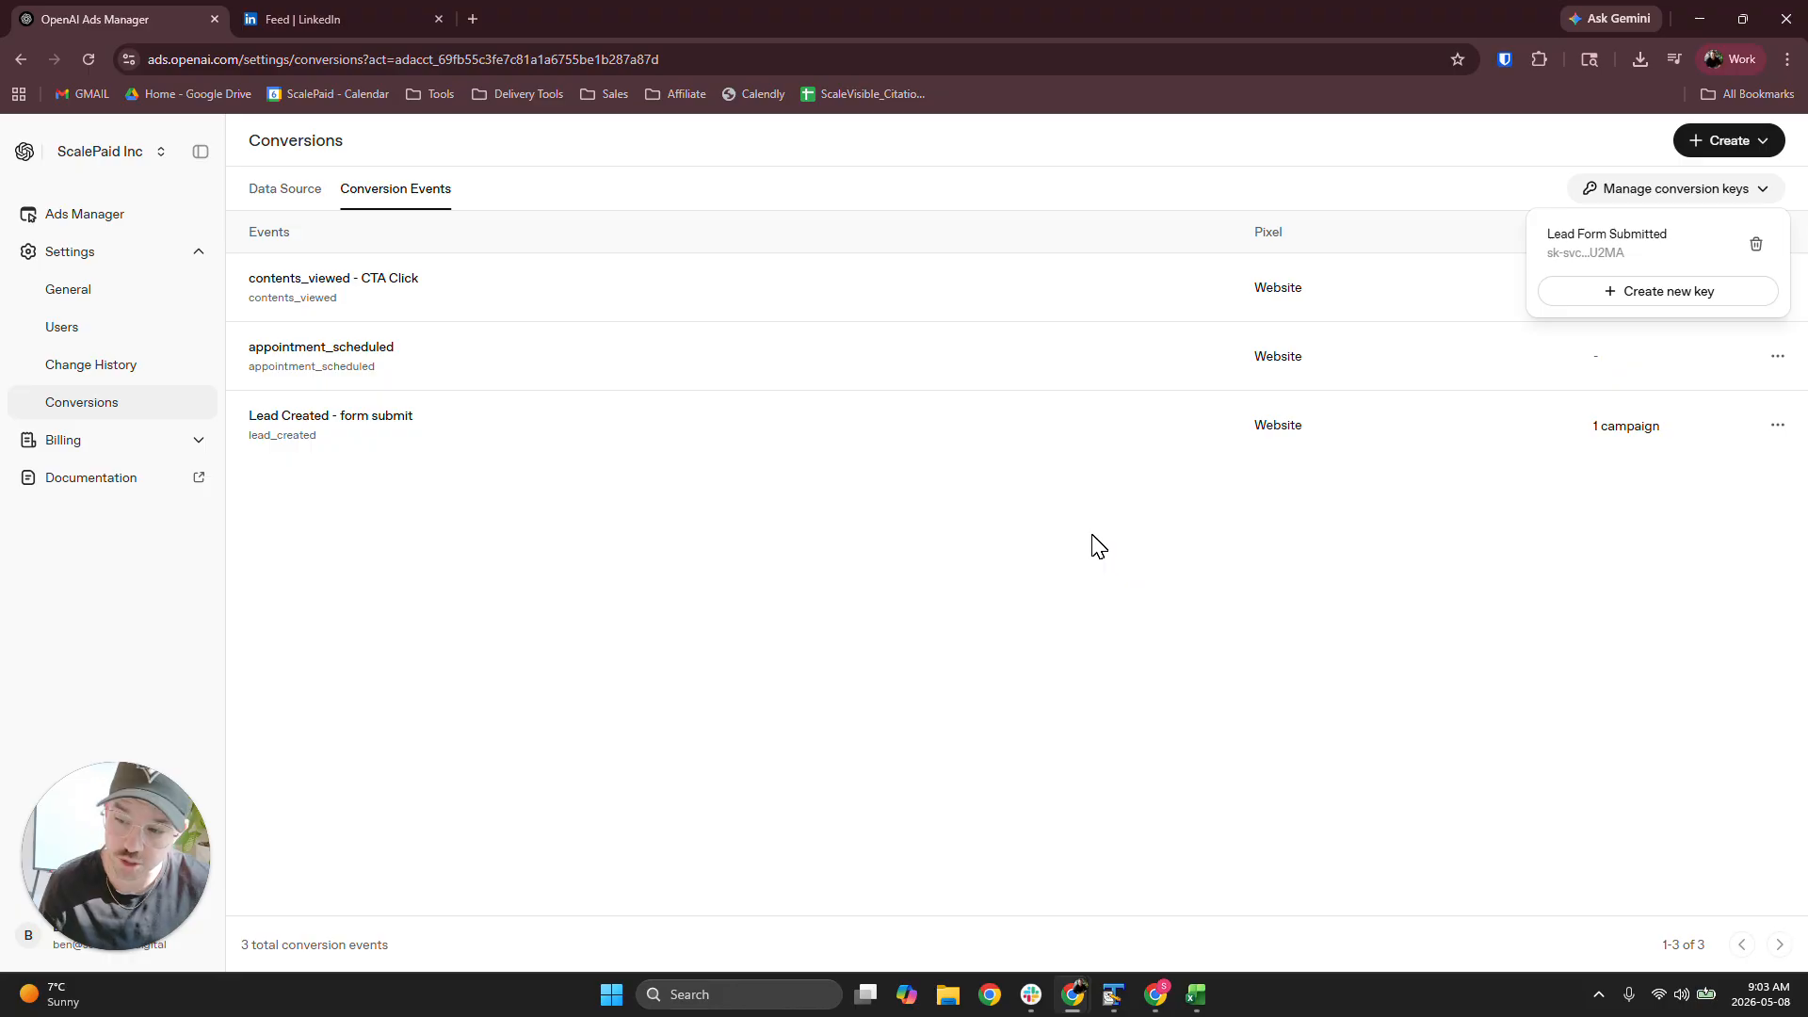
pyautogui.click(664, 511)
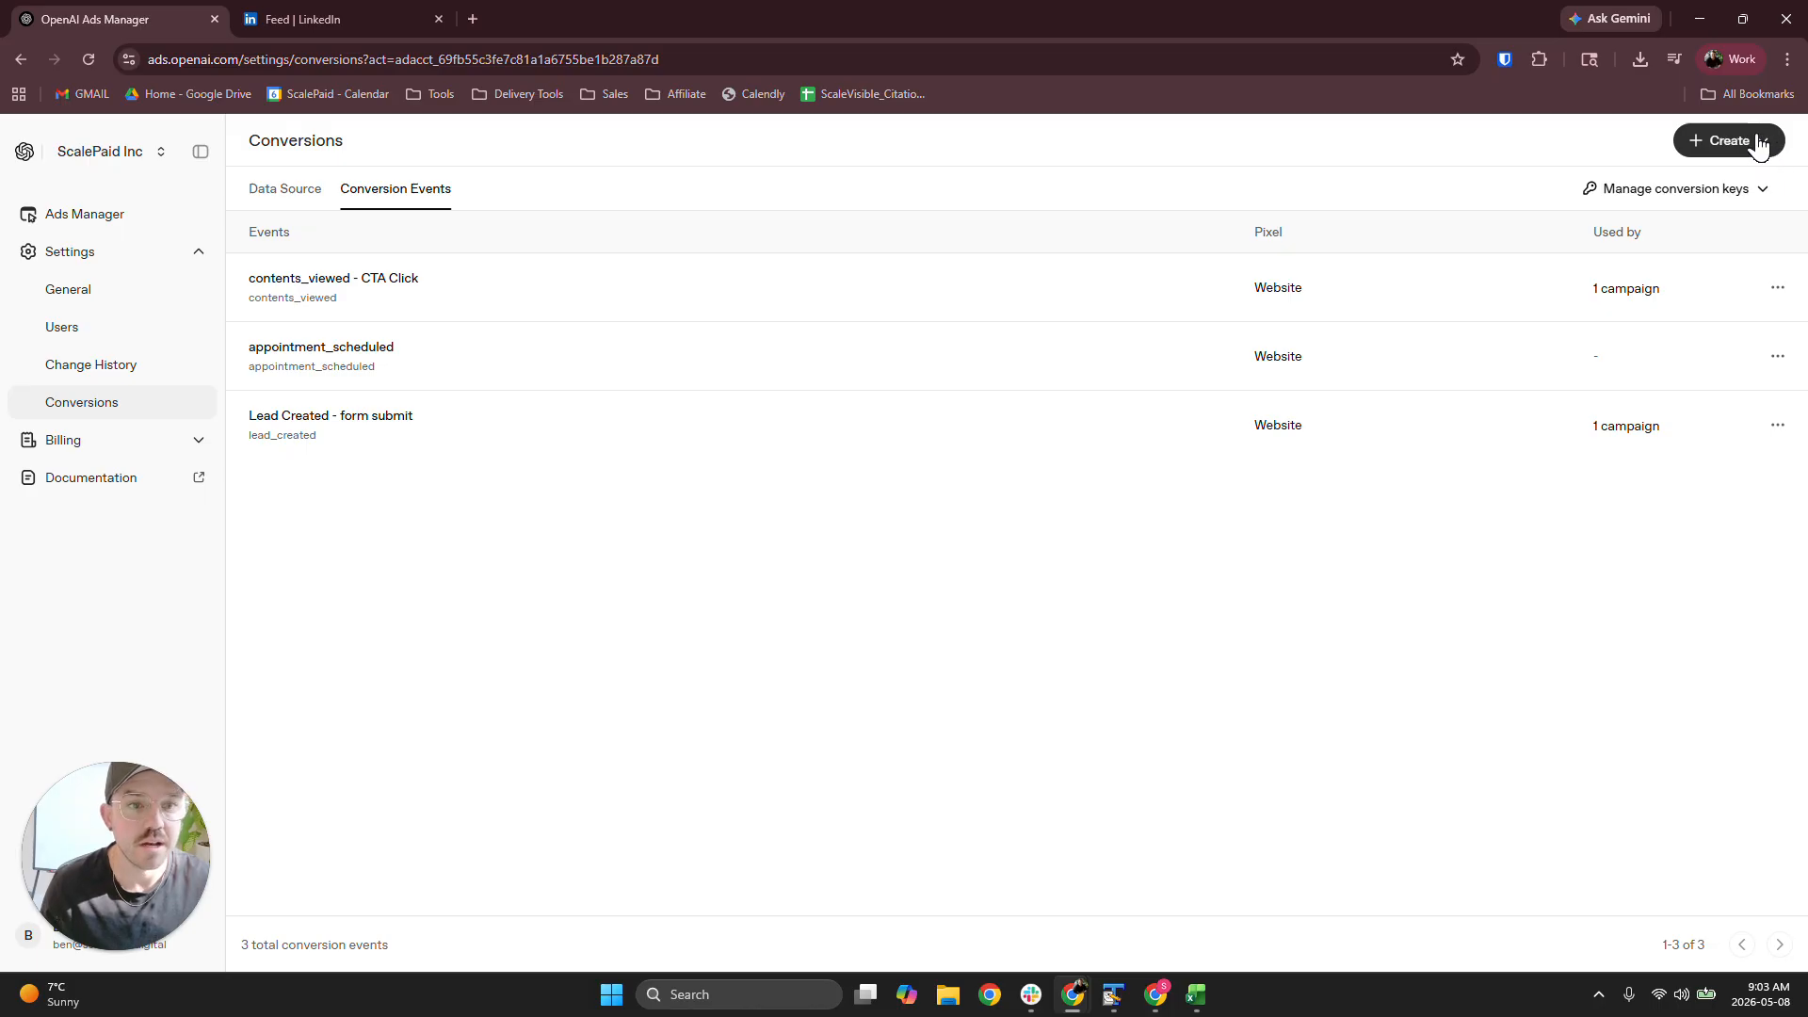
pyautogui.click(1756, 192)
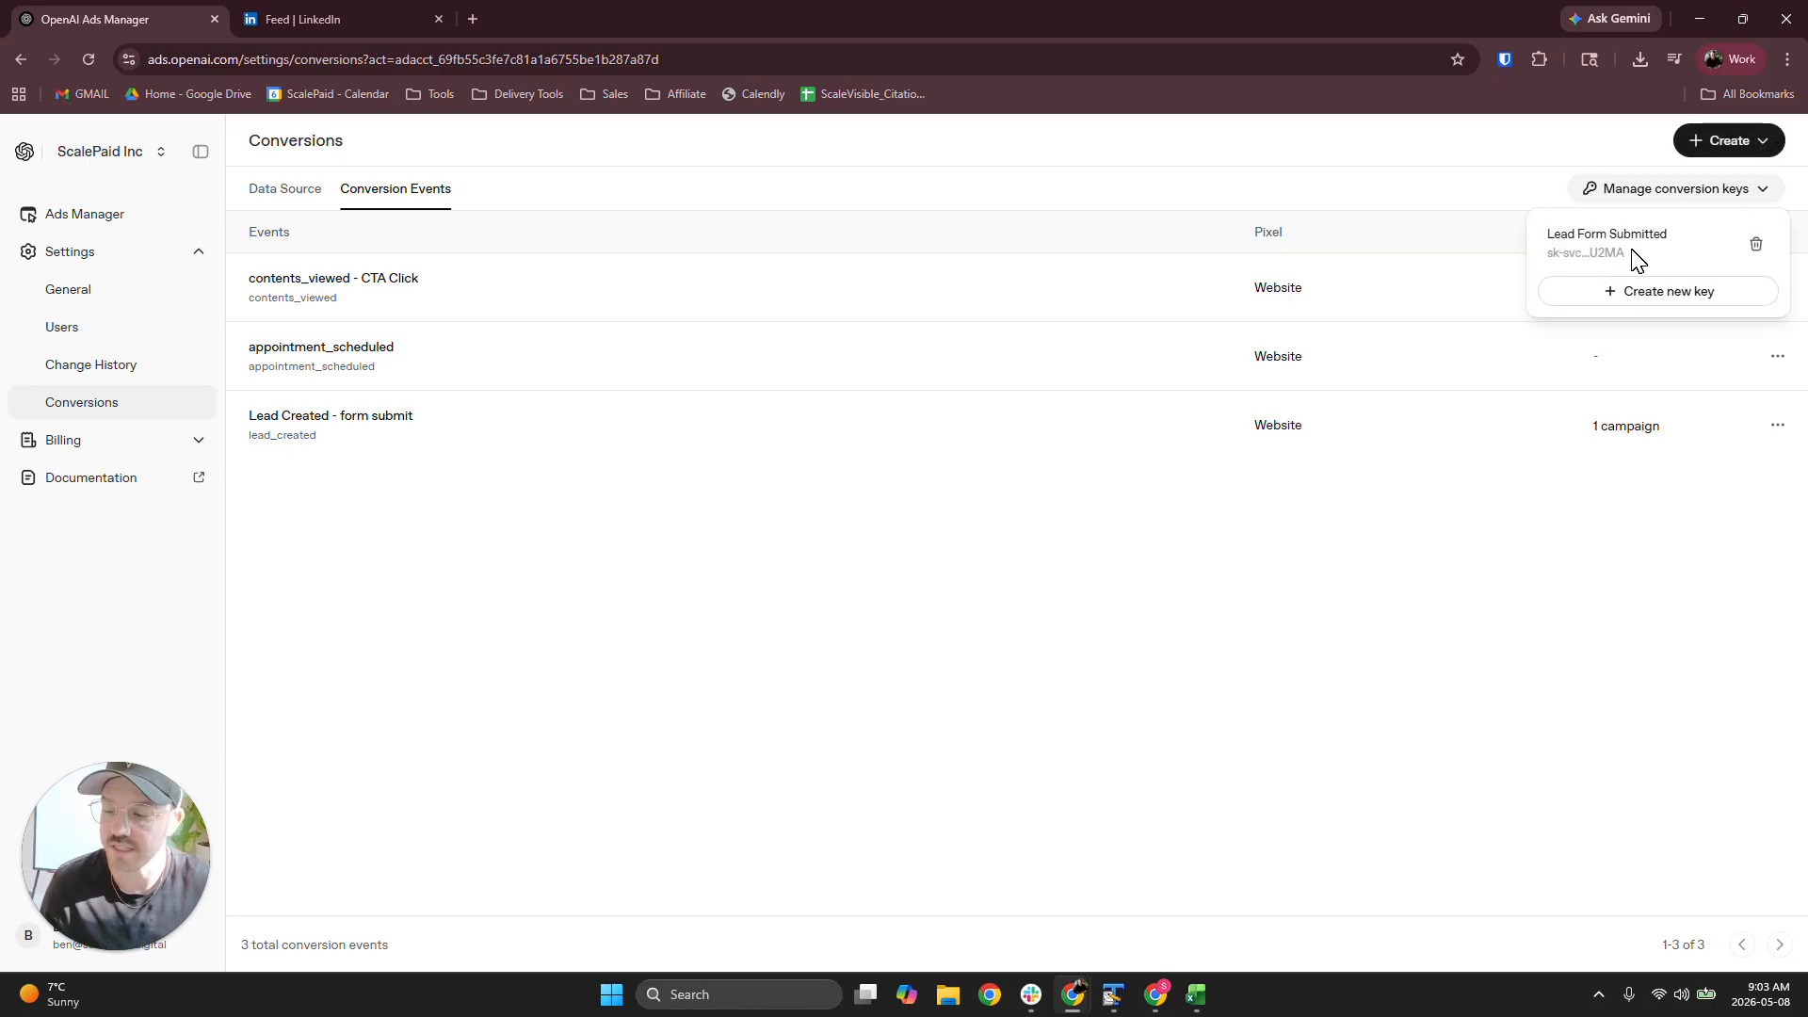
pyautogui.click(1381, 649)
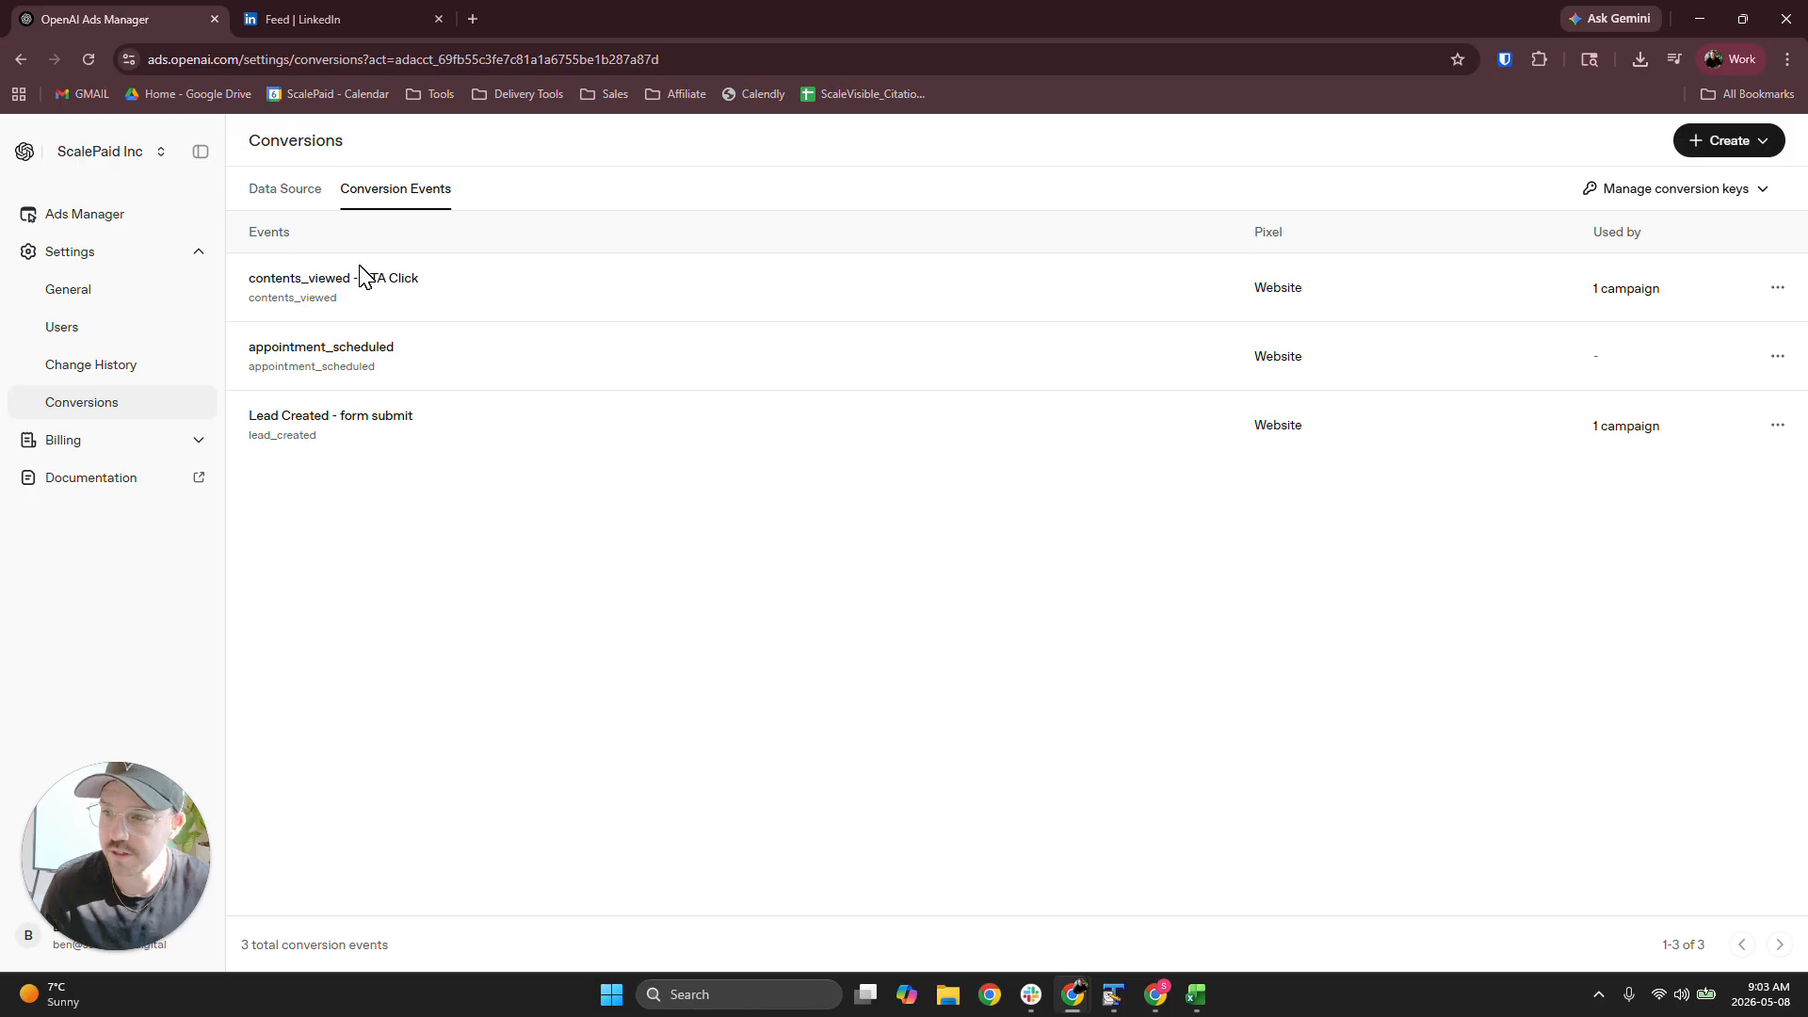
pyautogui.moveTo(235, 274); pyautogui.dragTo(622, 487)
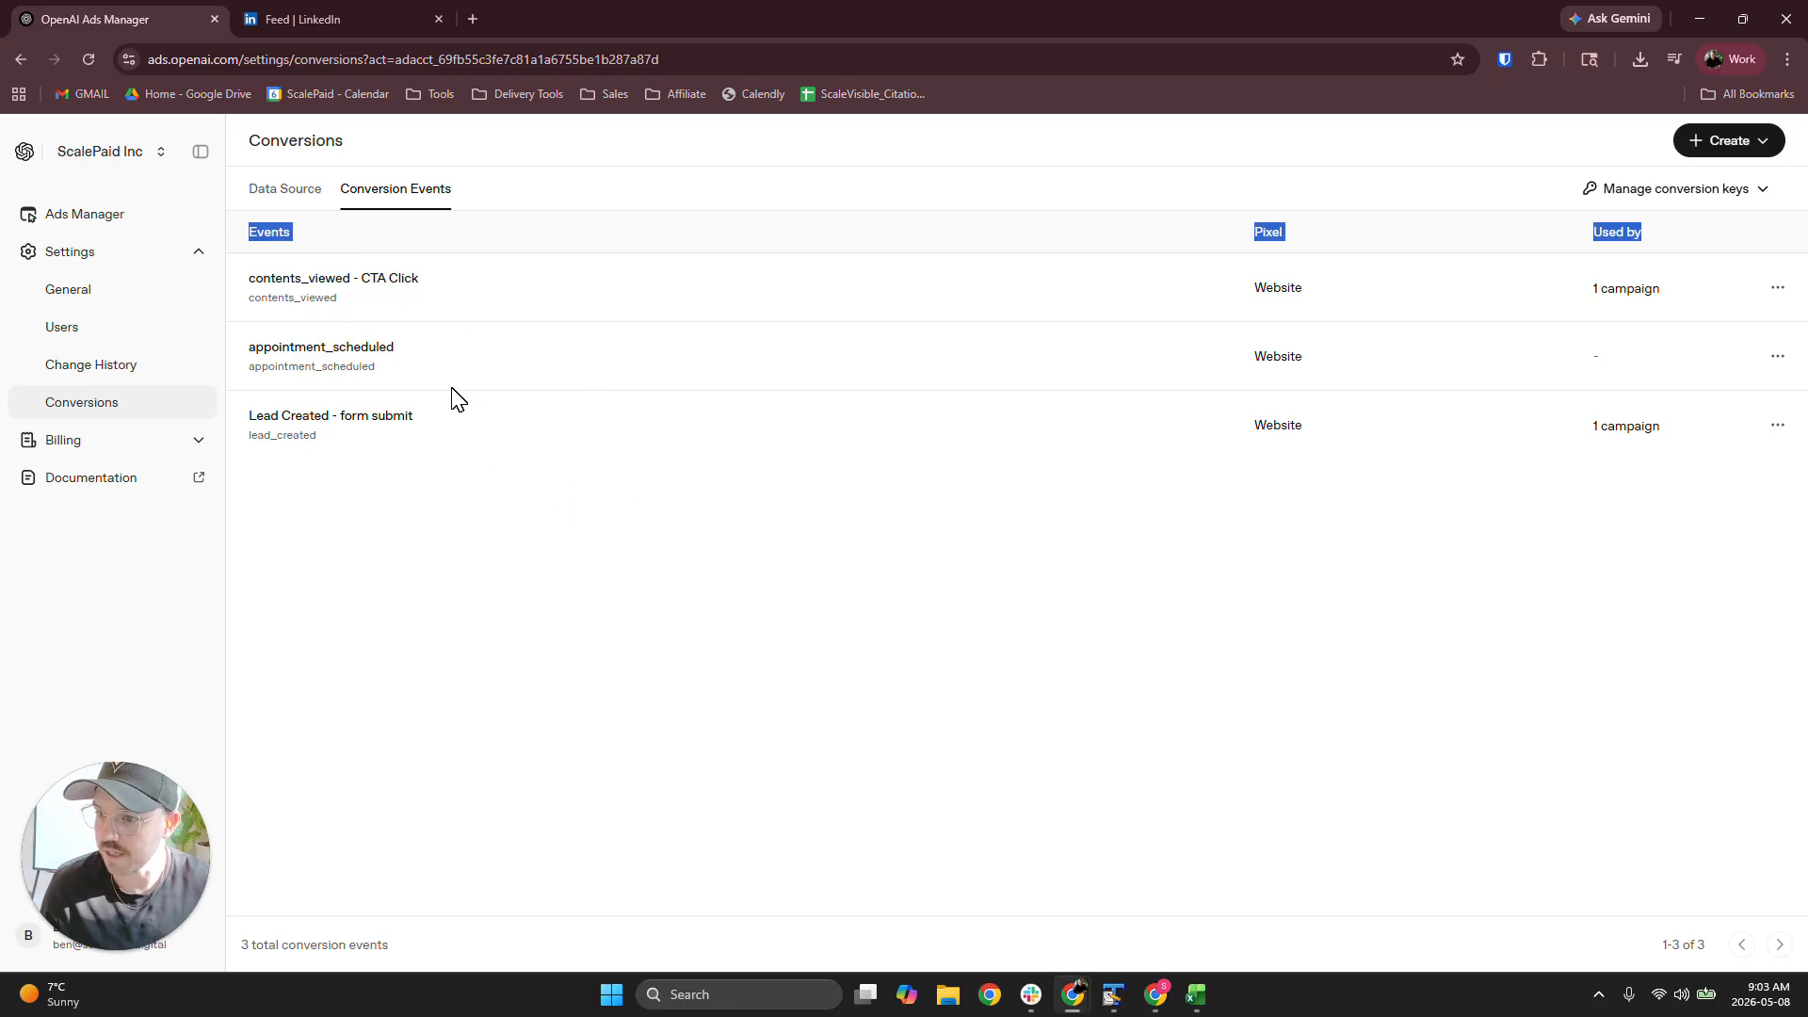
pyautogui.click(503, 183)
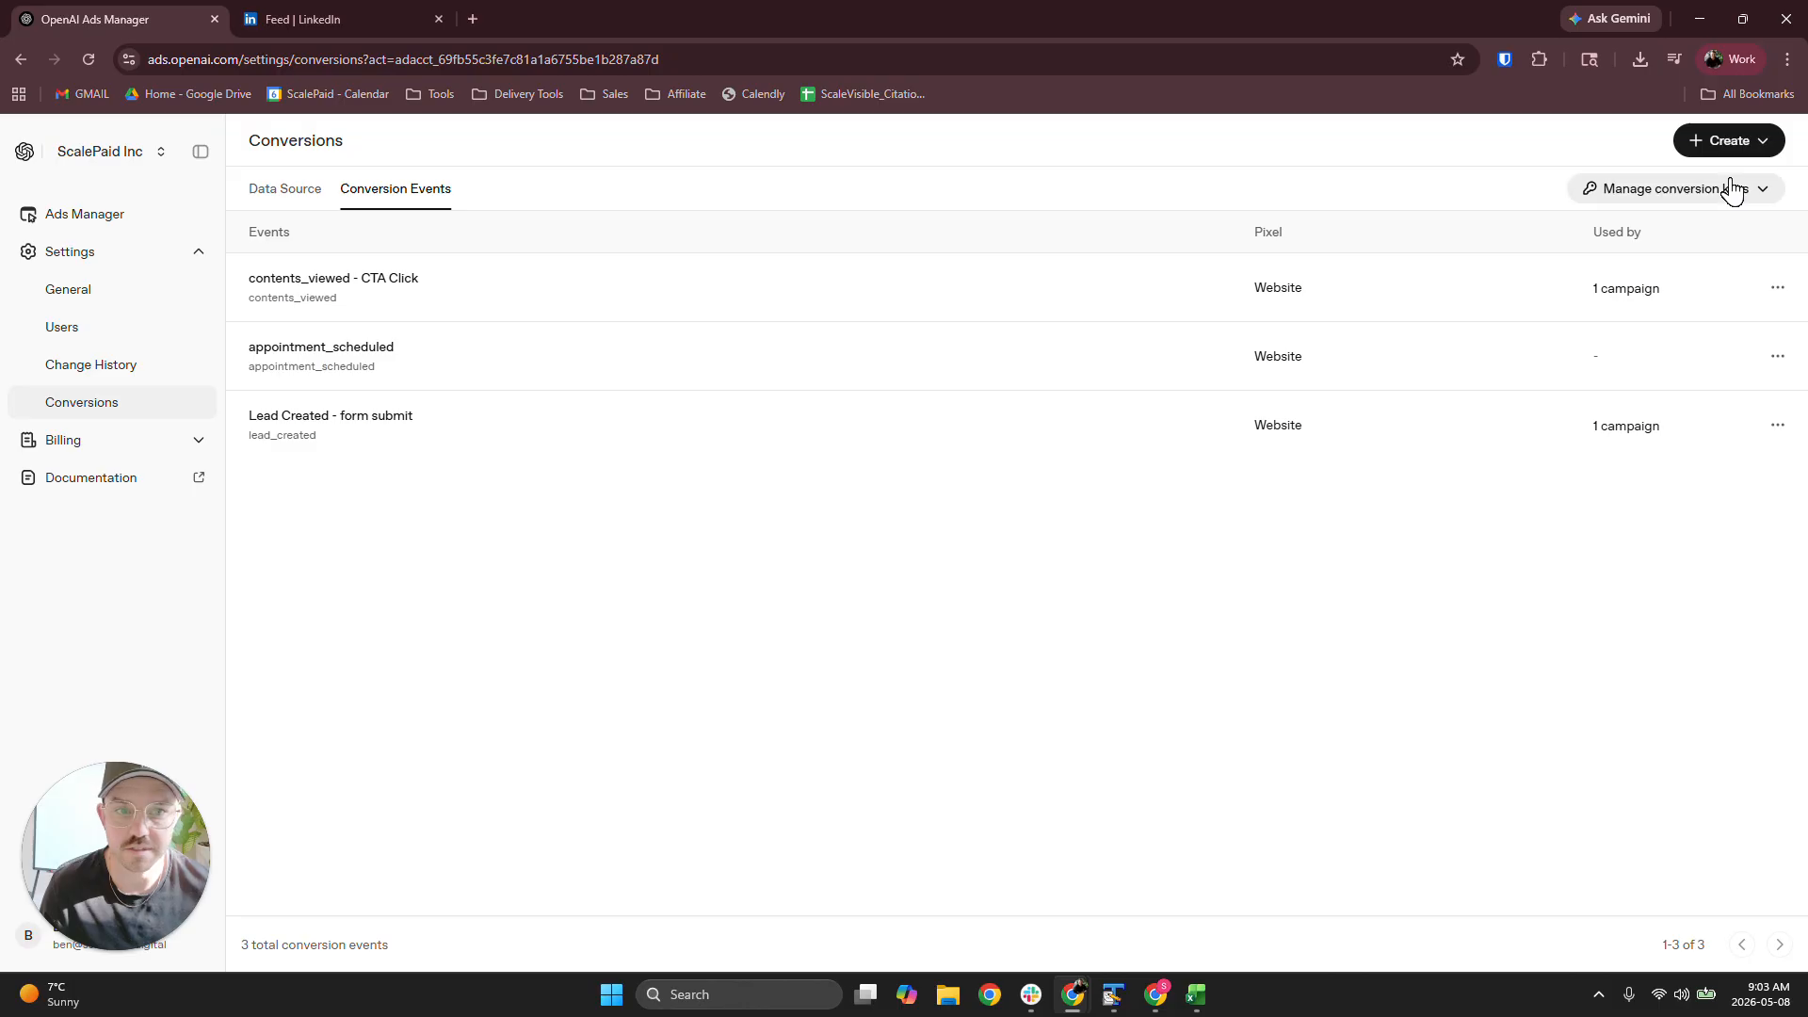
pyautogui.click(1753, 140)
pyautogui.click(1097, 134)
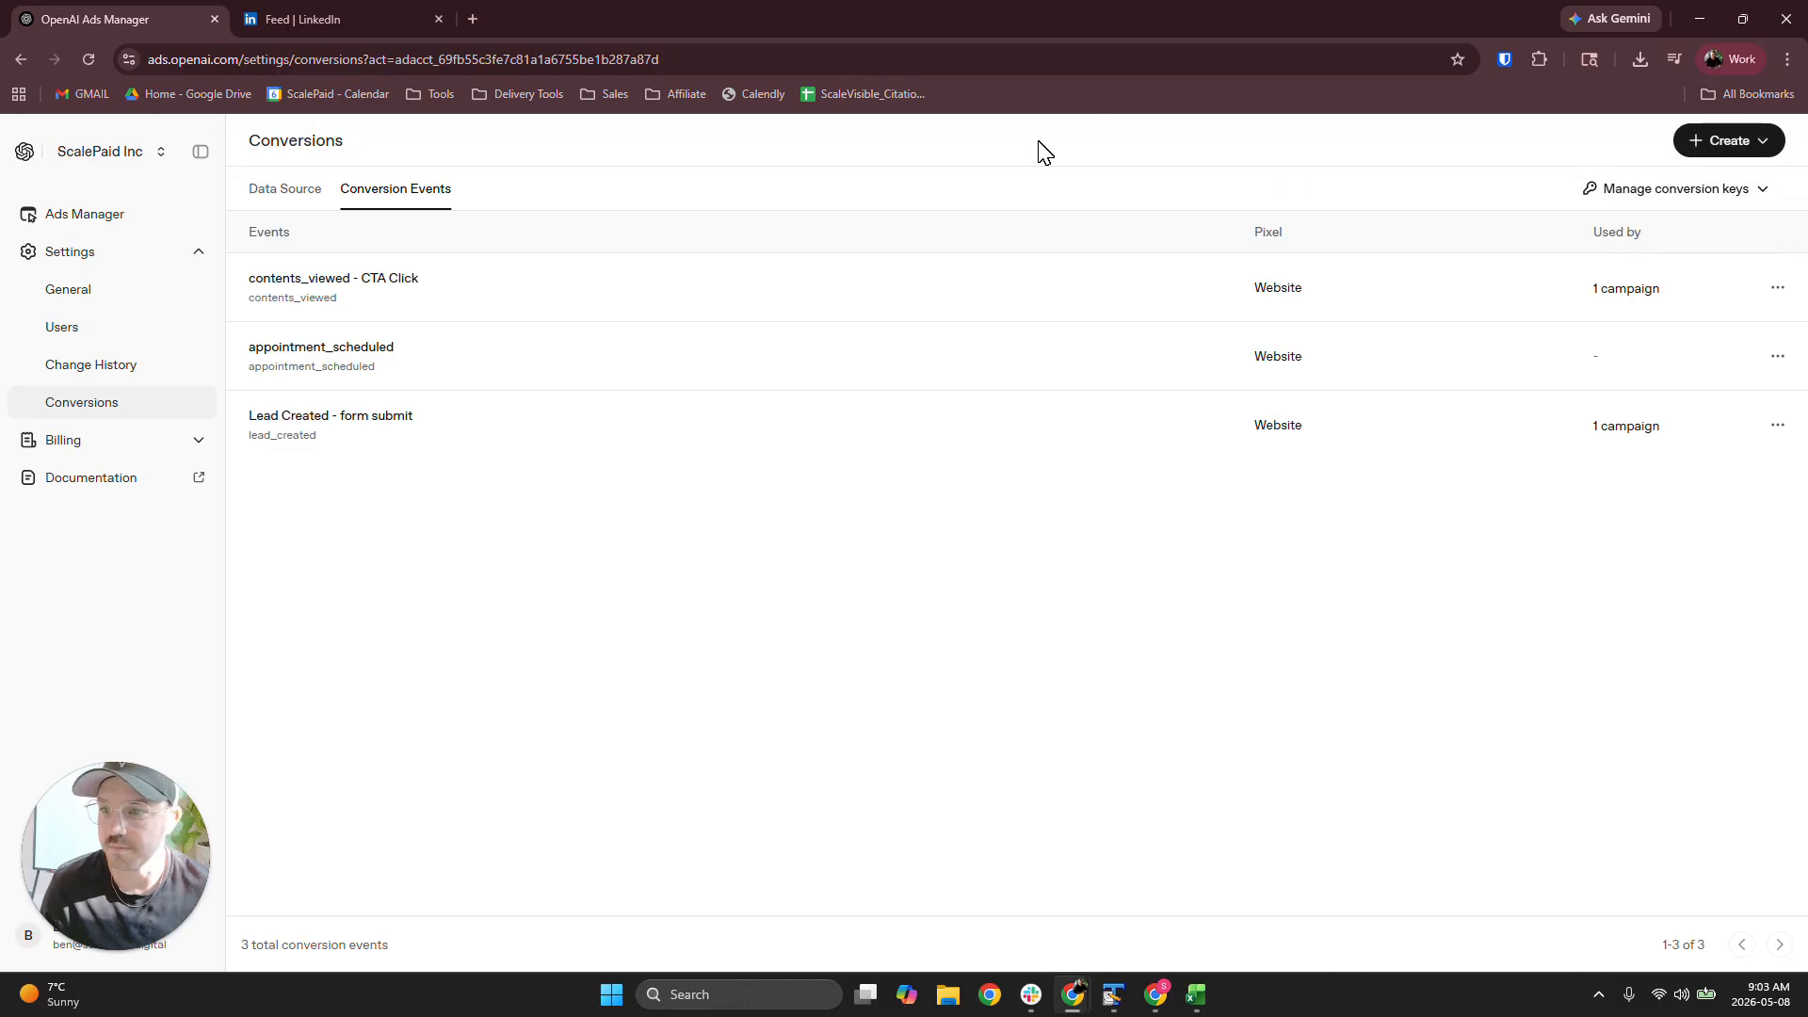
# Start a new campaign in Ads Manager named "dsfa" and review its objective options
pyautogui.click(83, 216)
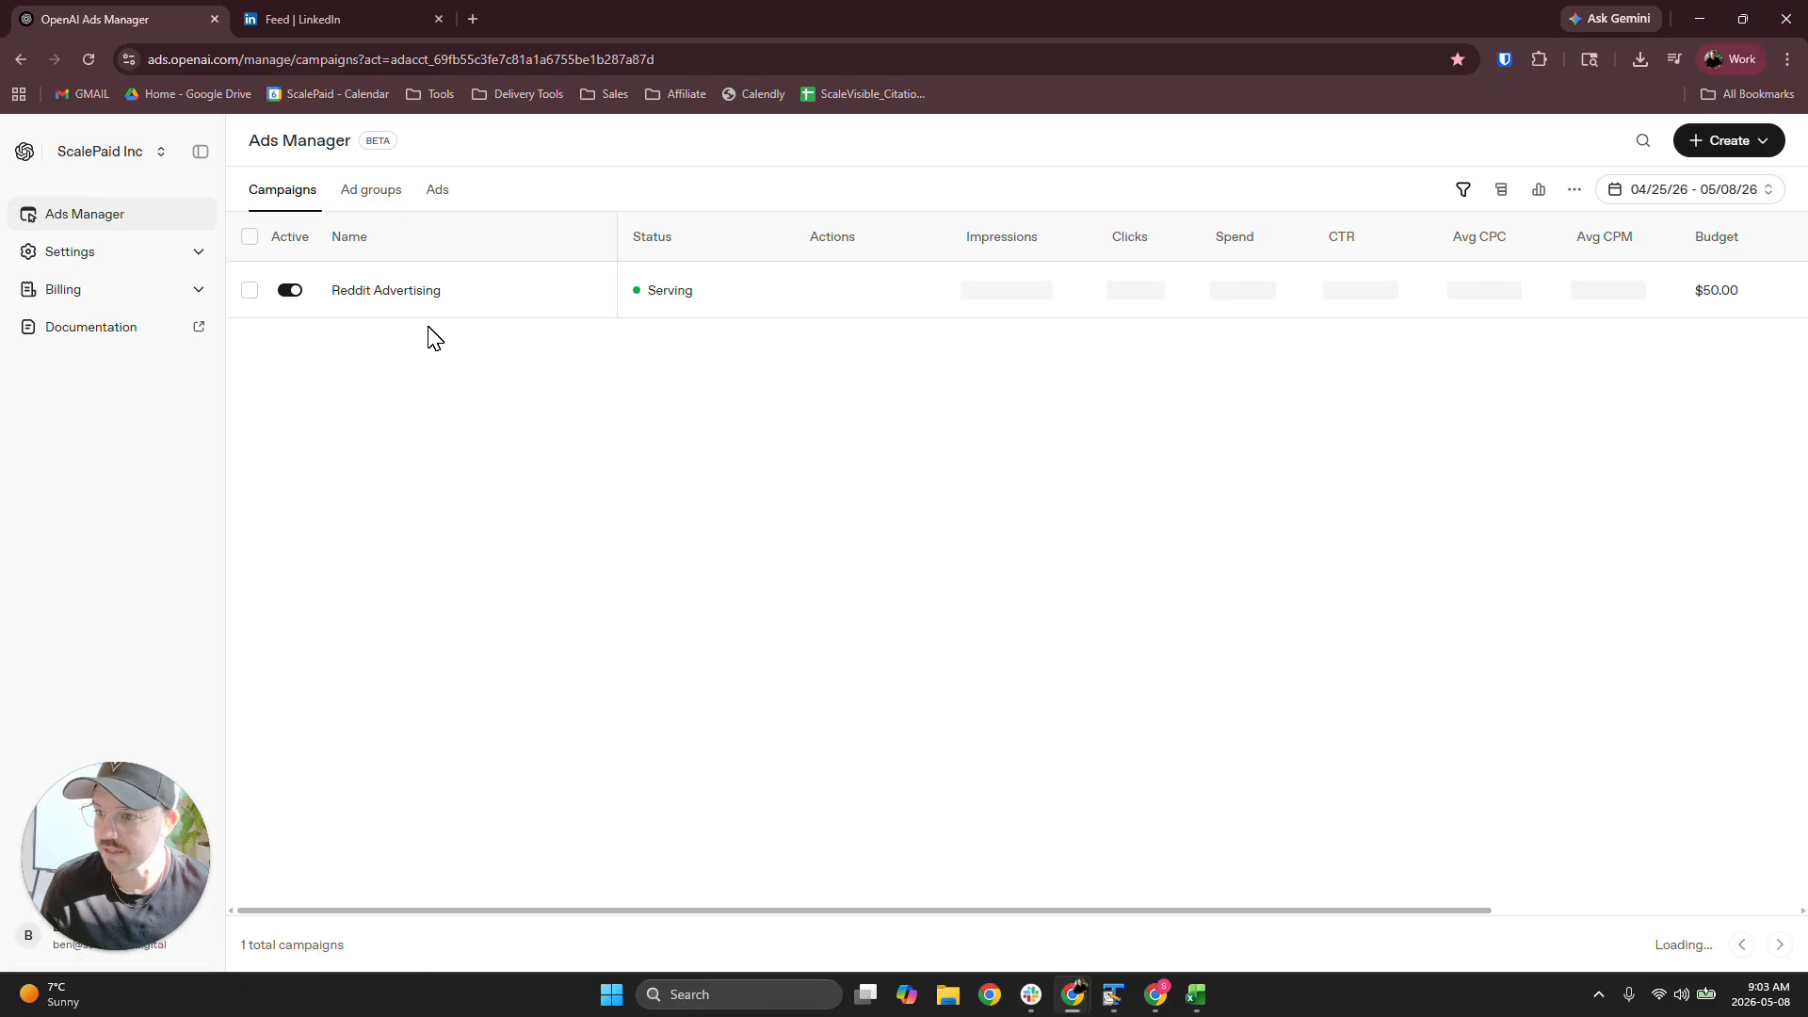
pyautogui.click(1731, 142)
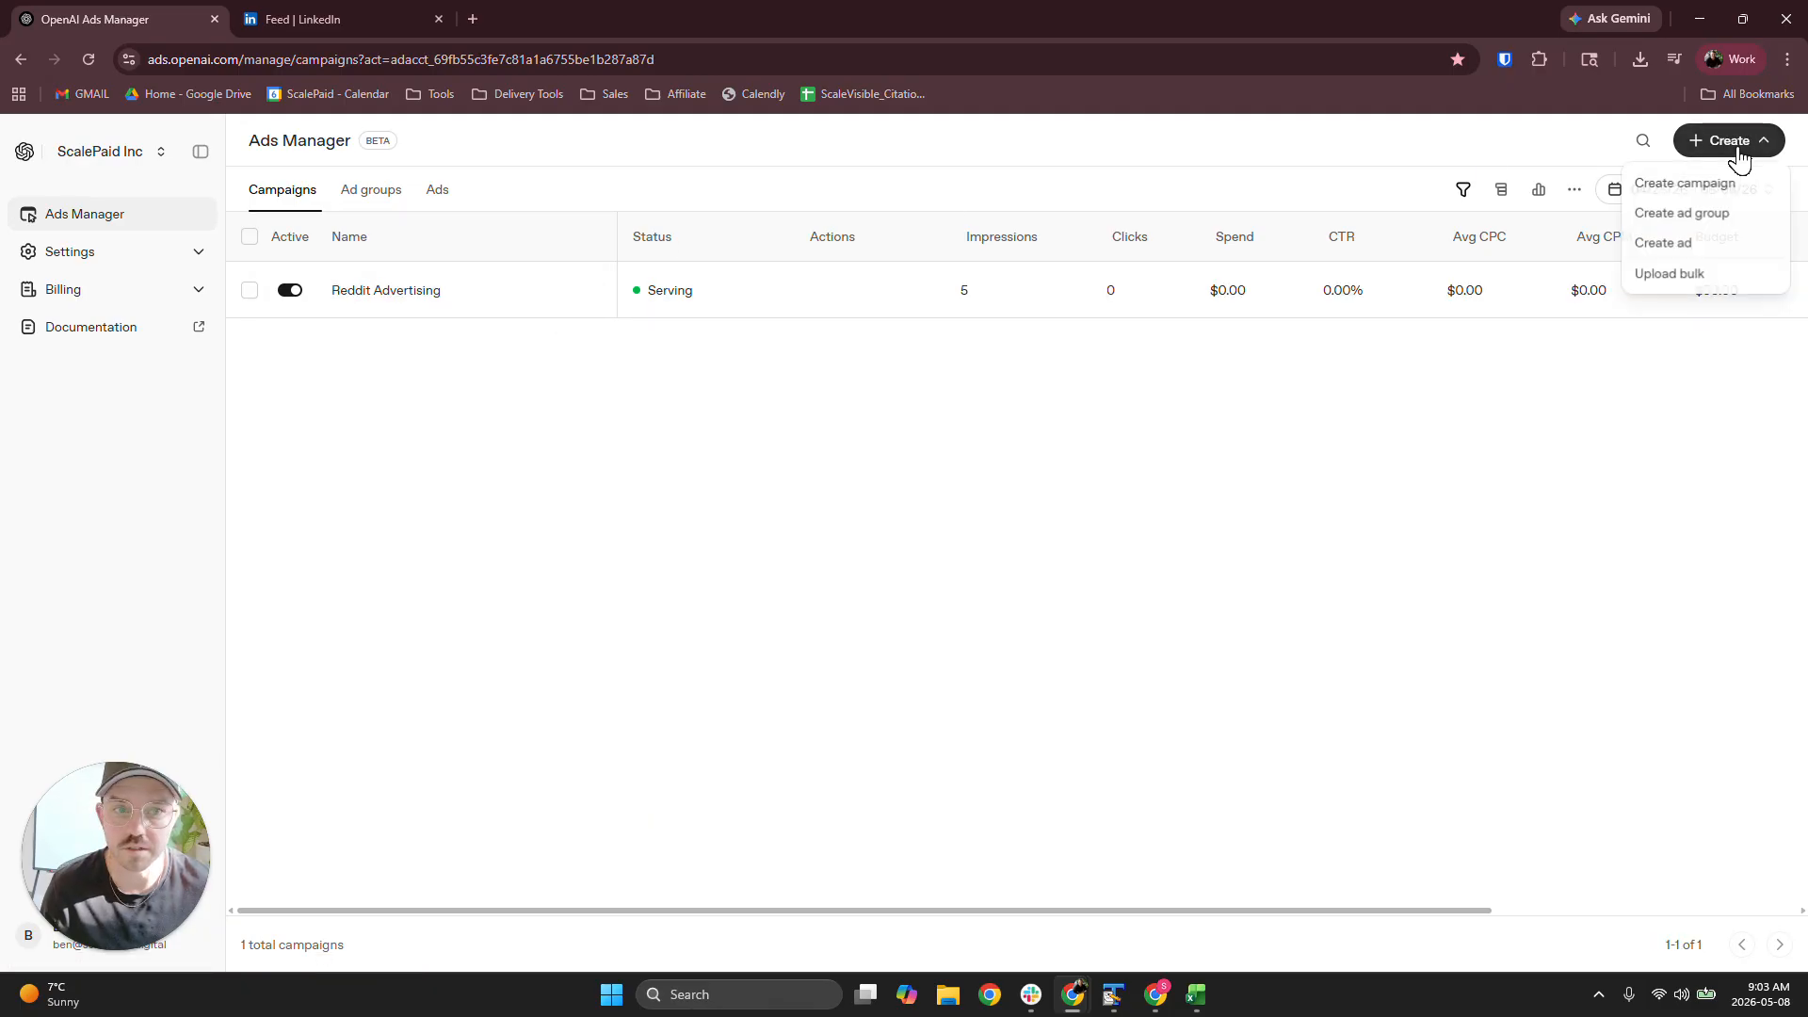
pyautogui.click(1685, 182)
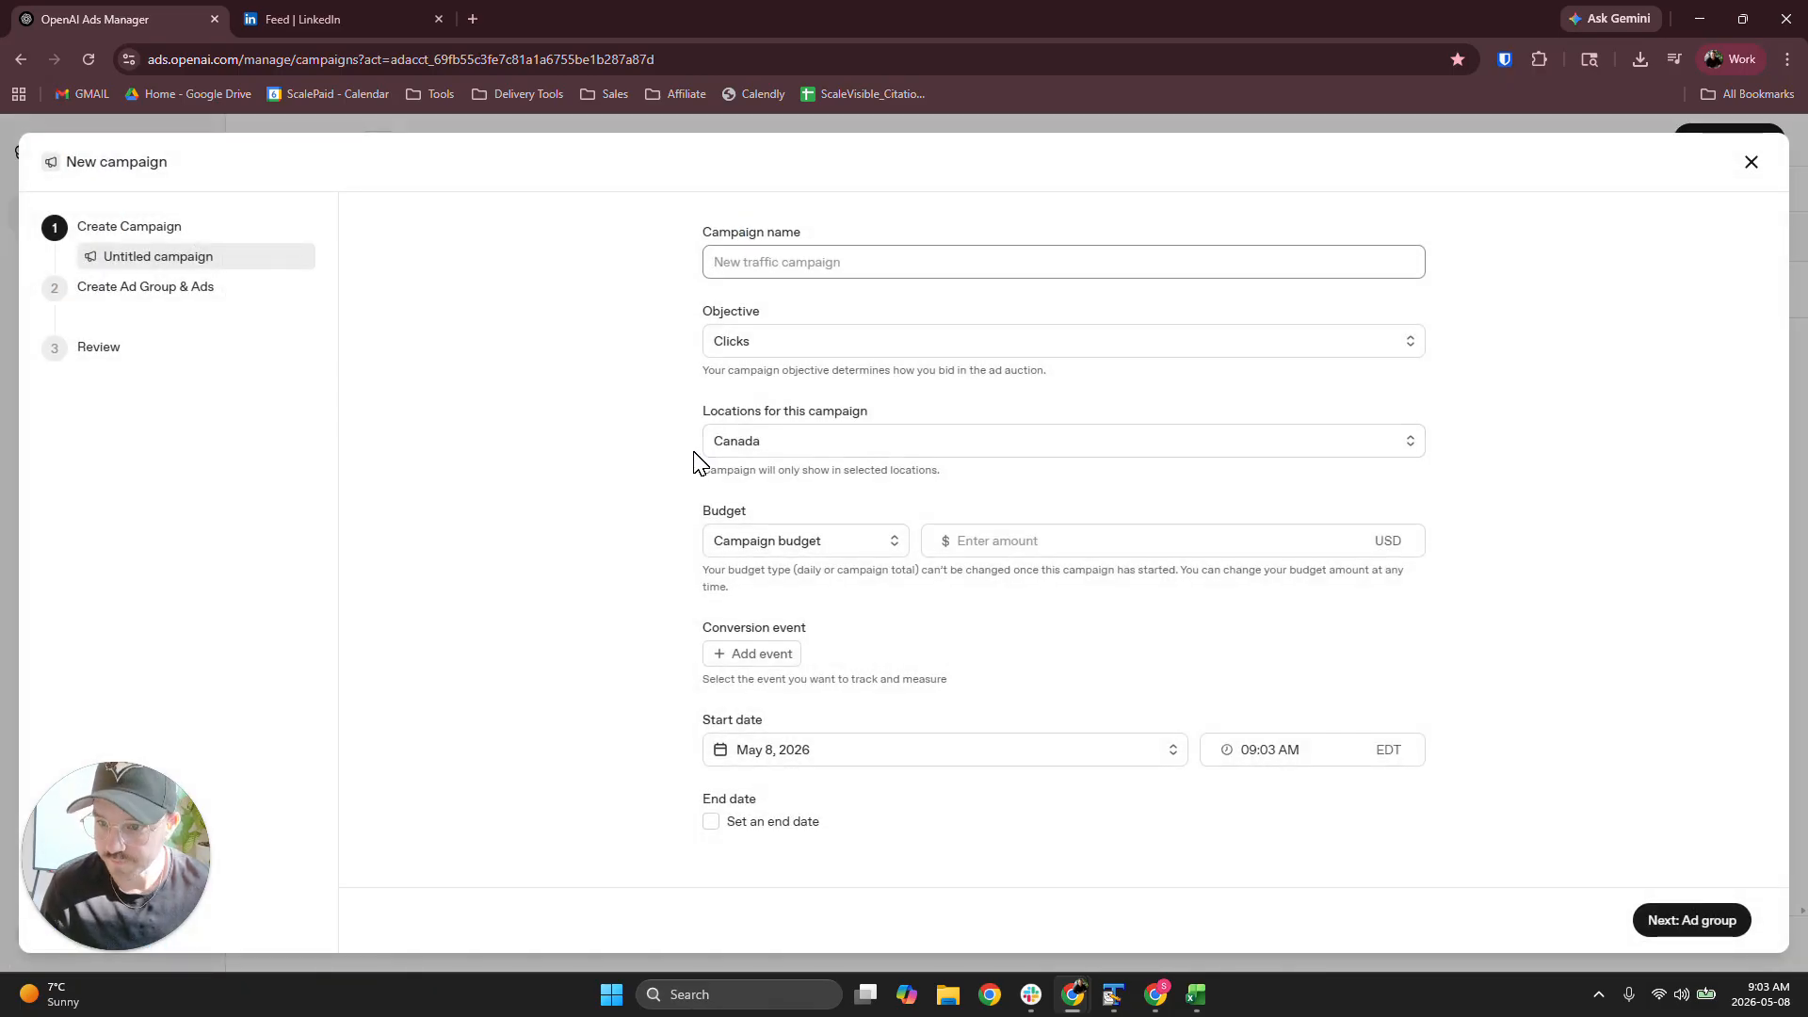
pyautogui.write('dsfa')
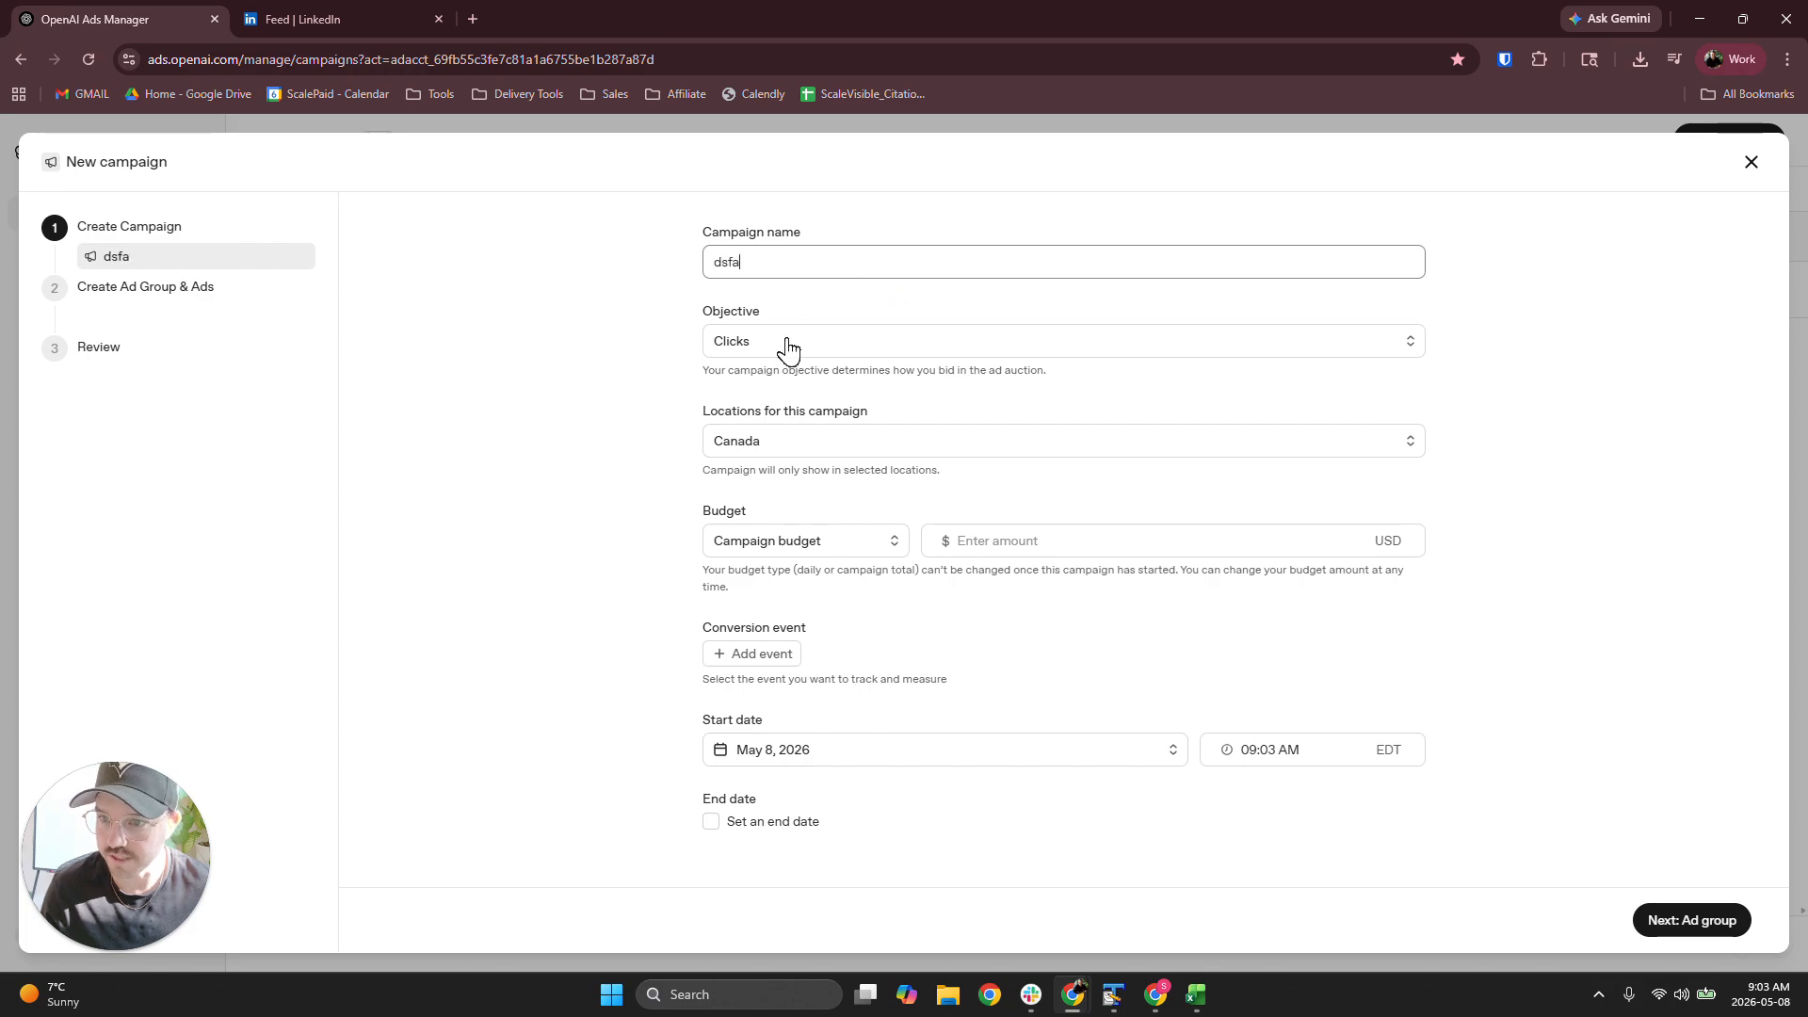
pyautogui.click(780, 344)
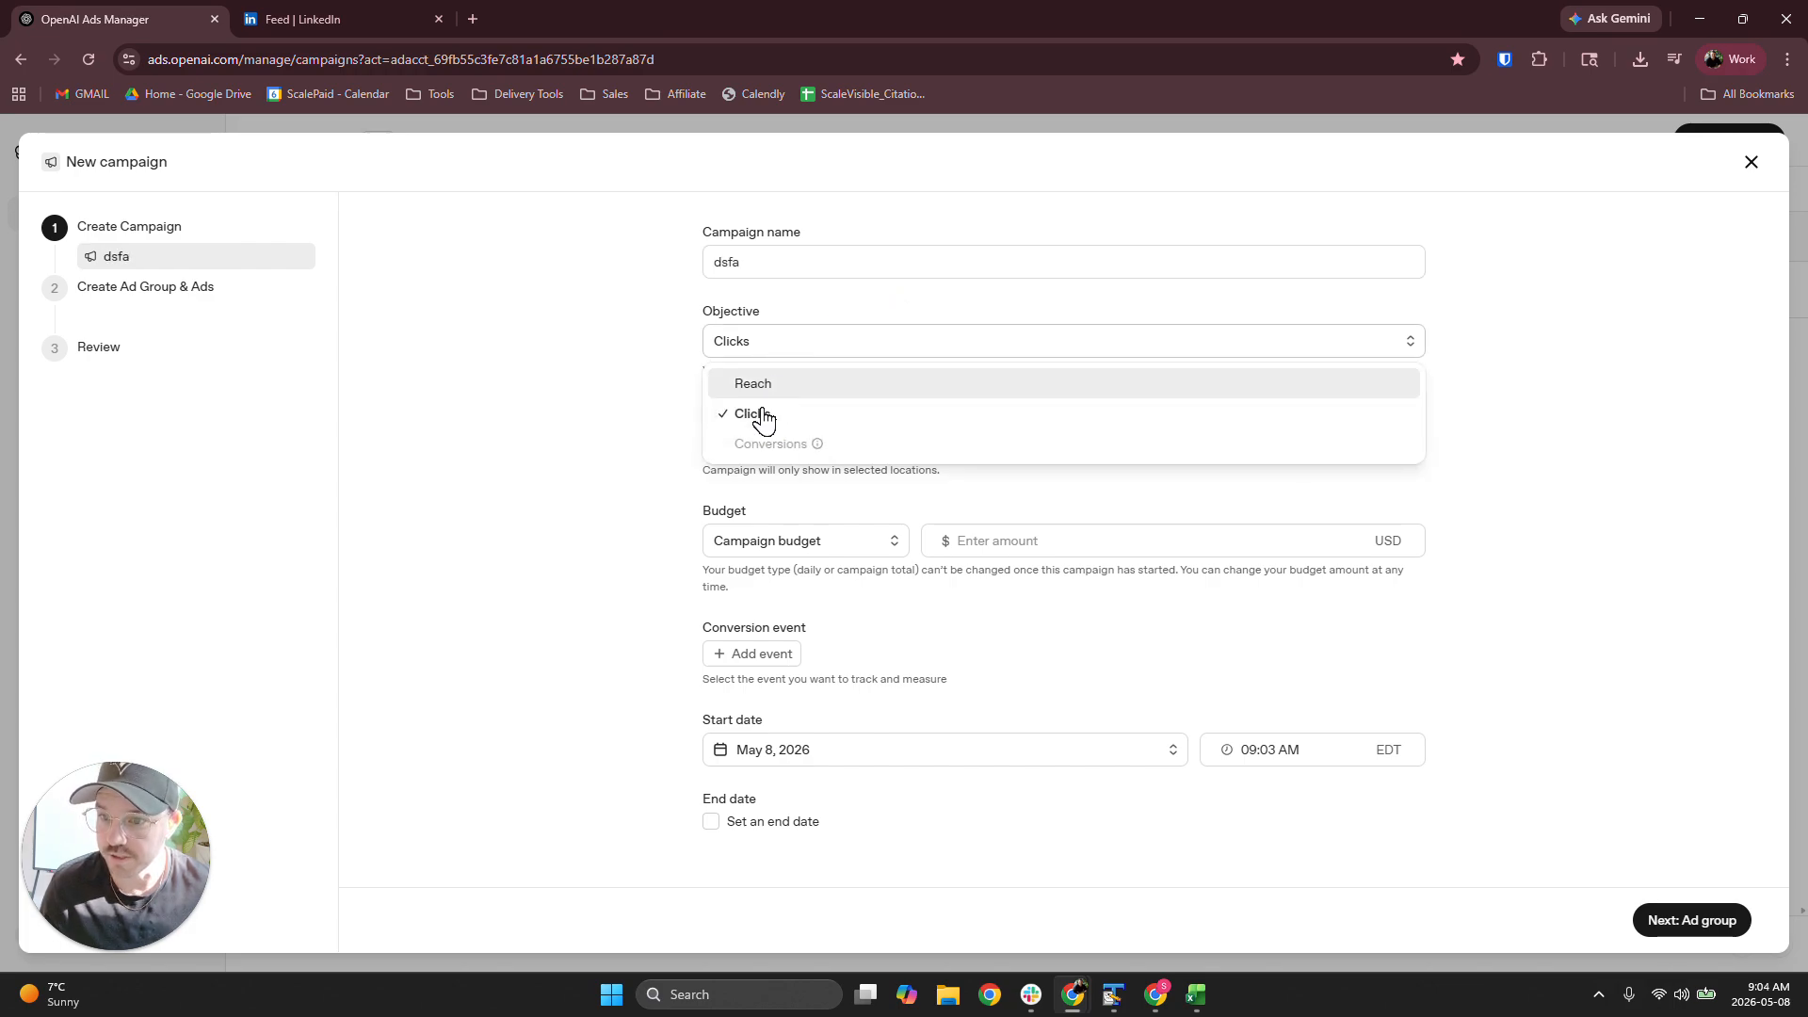
pyautogui.moveTo(819, 443)
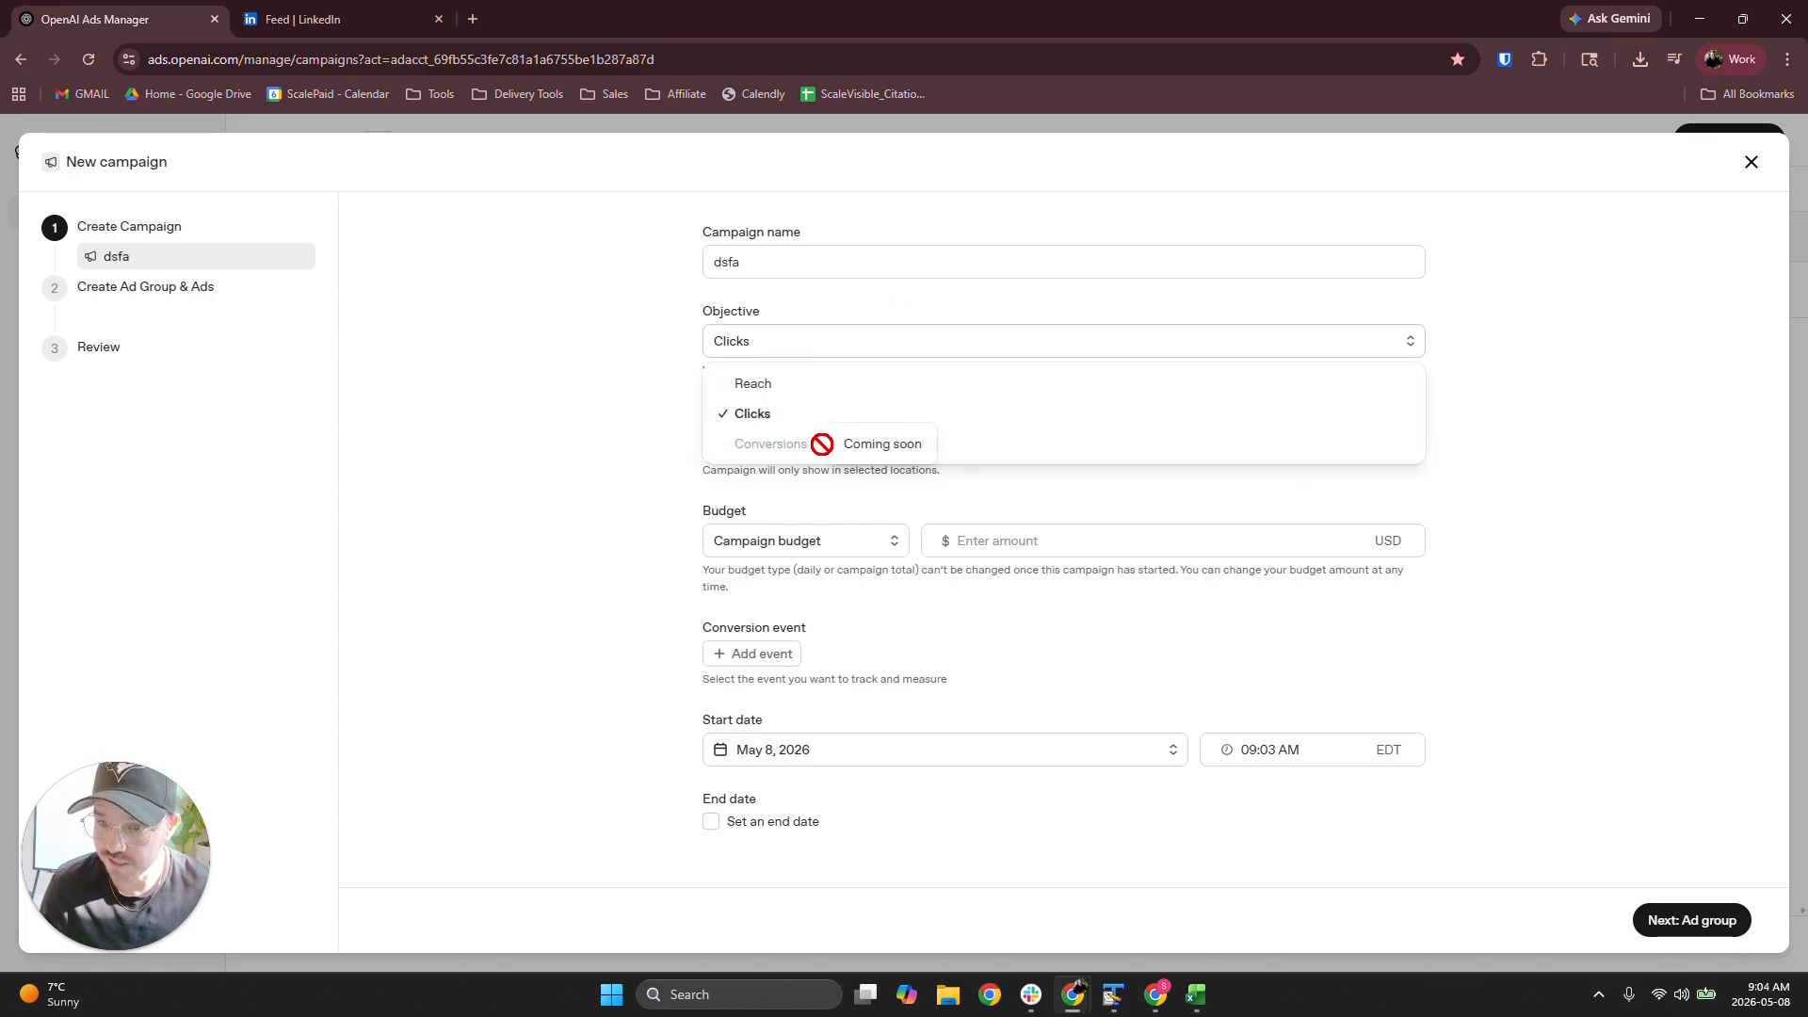
pyautogui.click(591, 469)
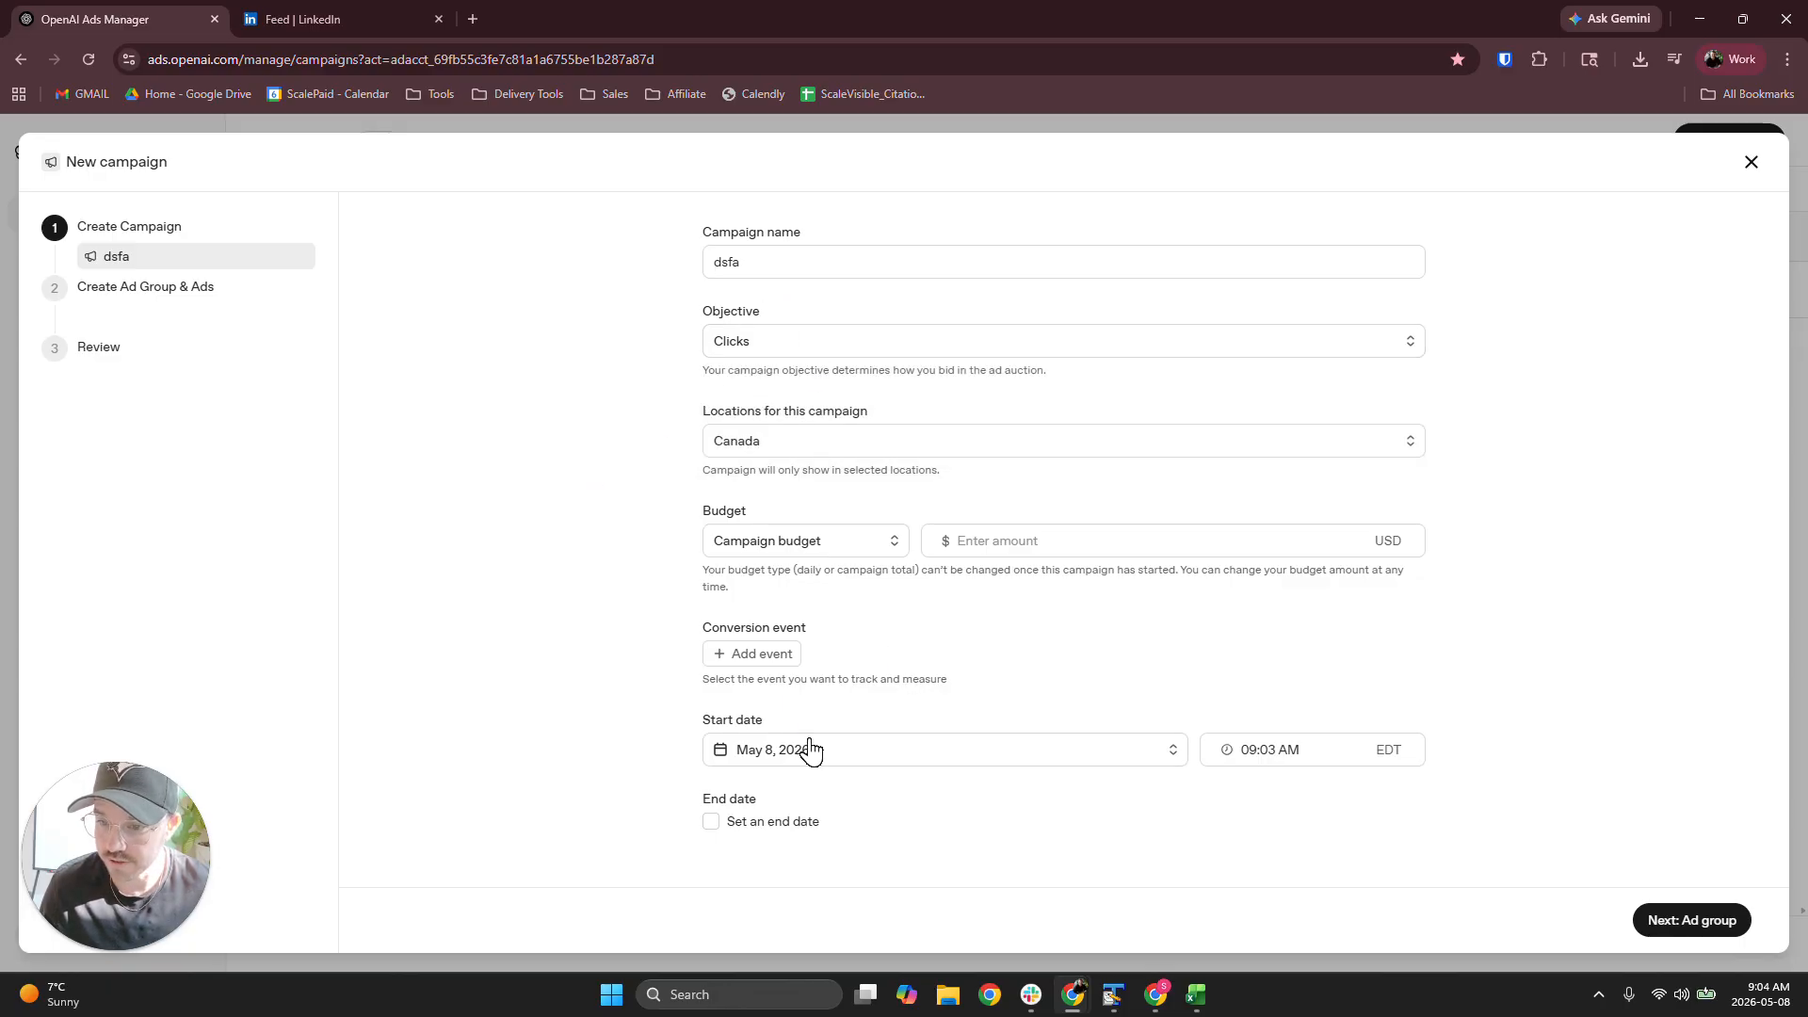
# Add appointment_scheduled as the new campaign's only conversion event and recheck the objective options
pyautogui.click(744, 654)
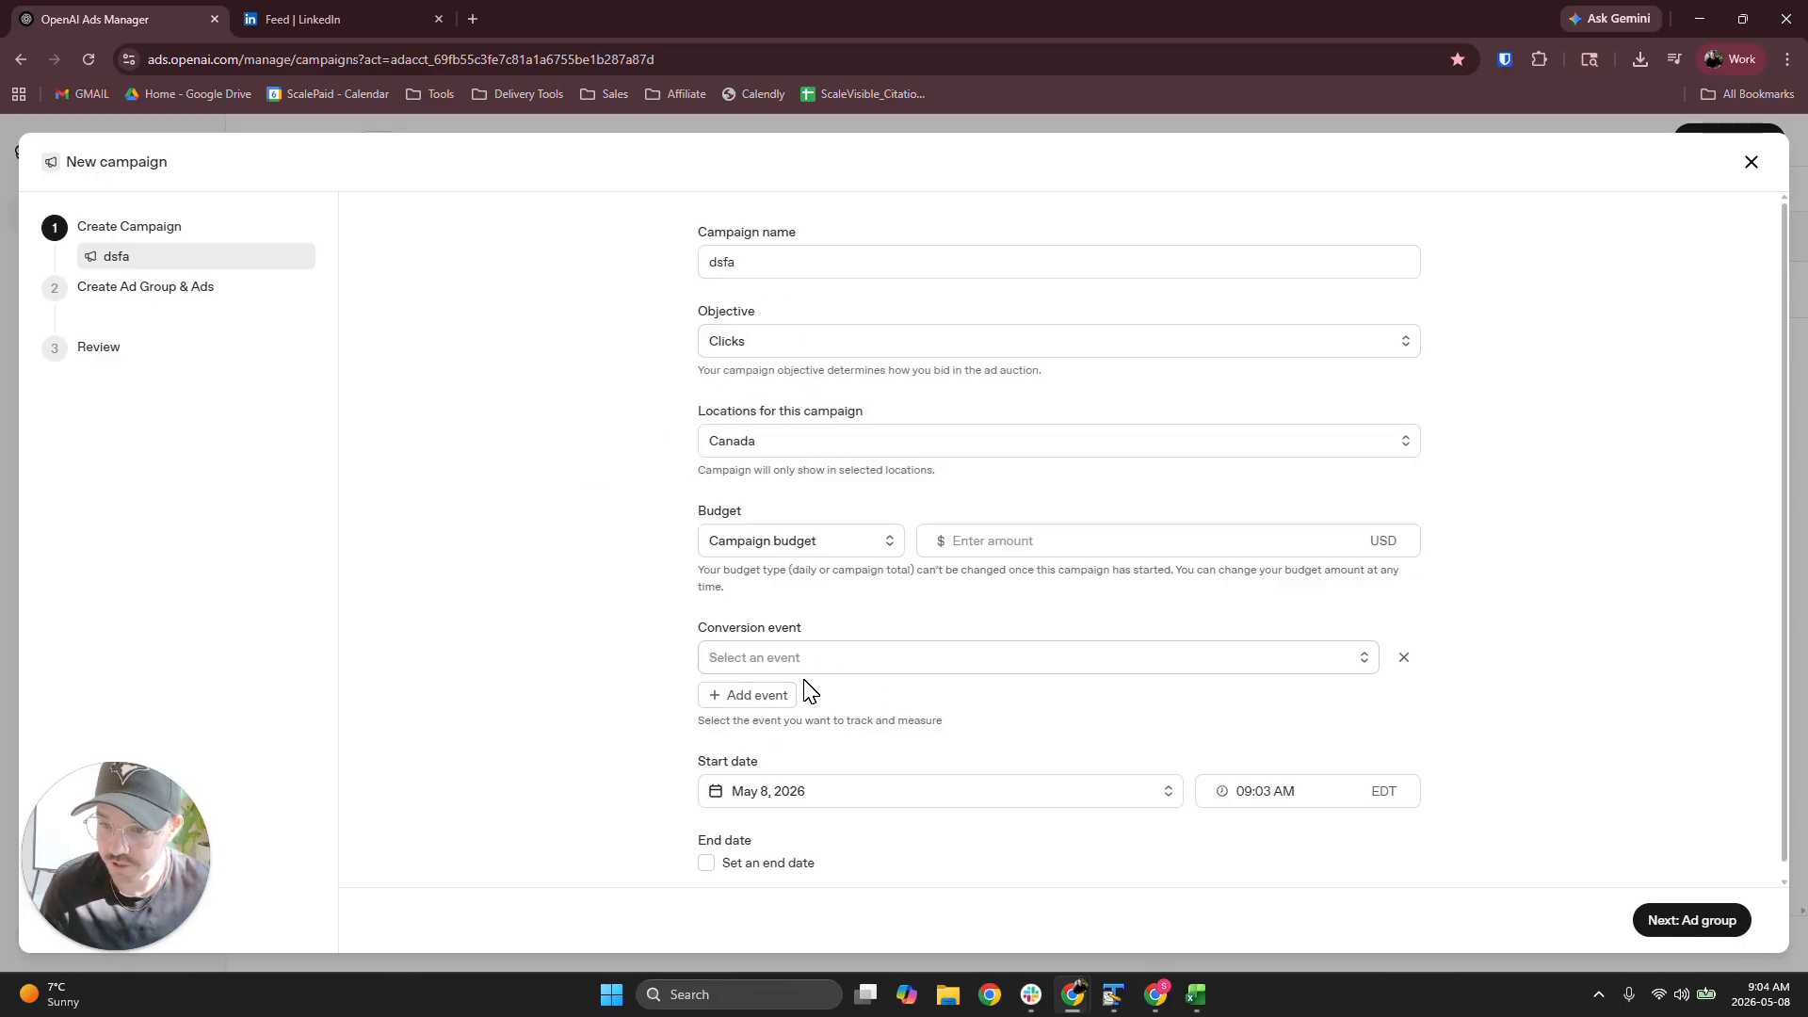
pyautogui.click(751, 699)
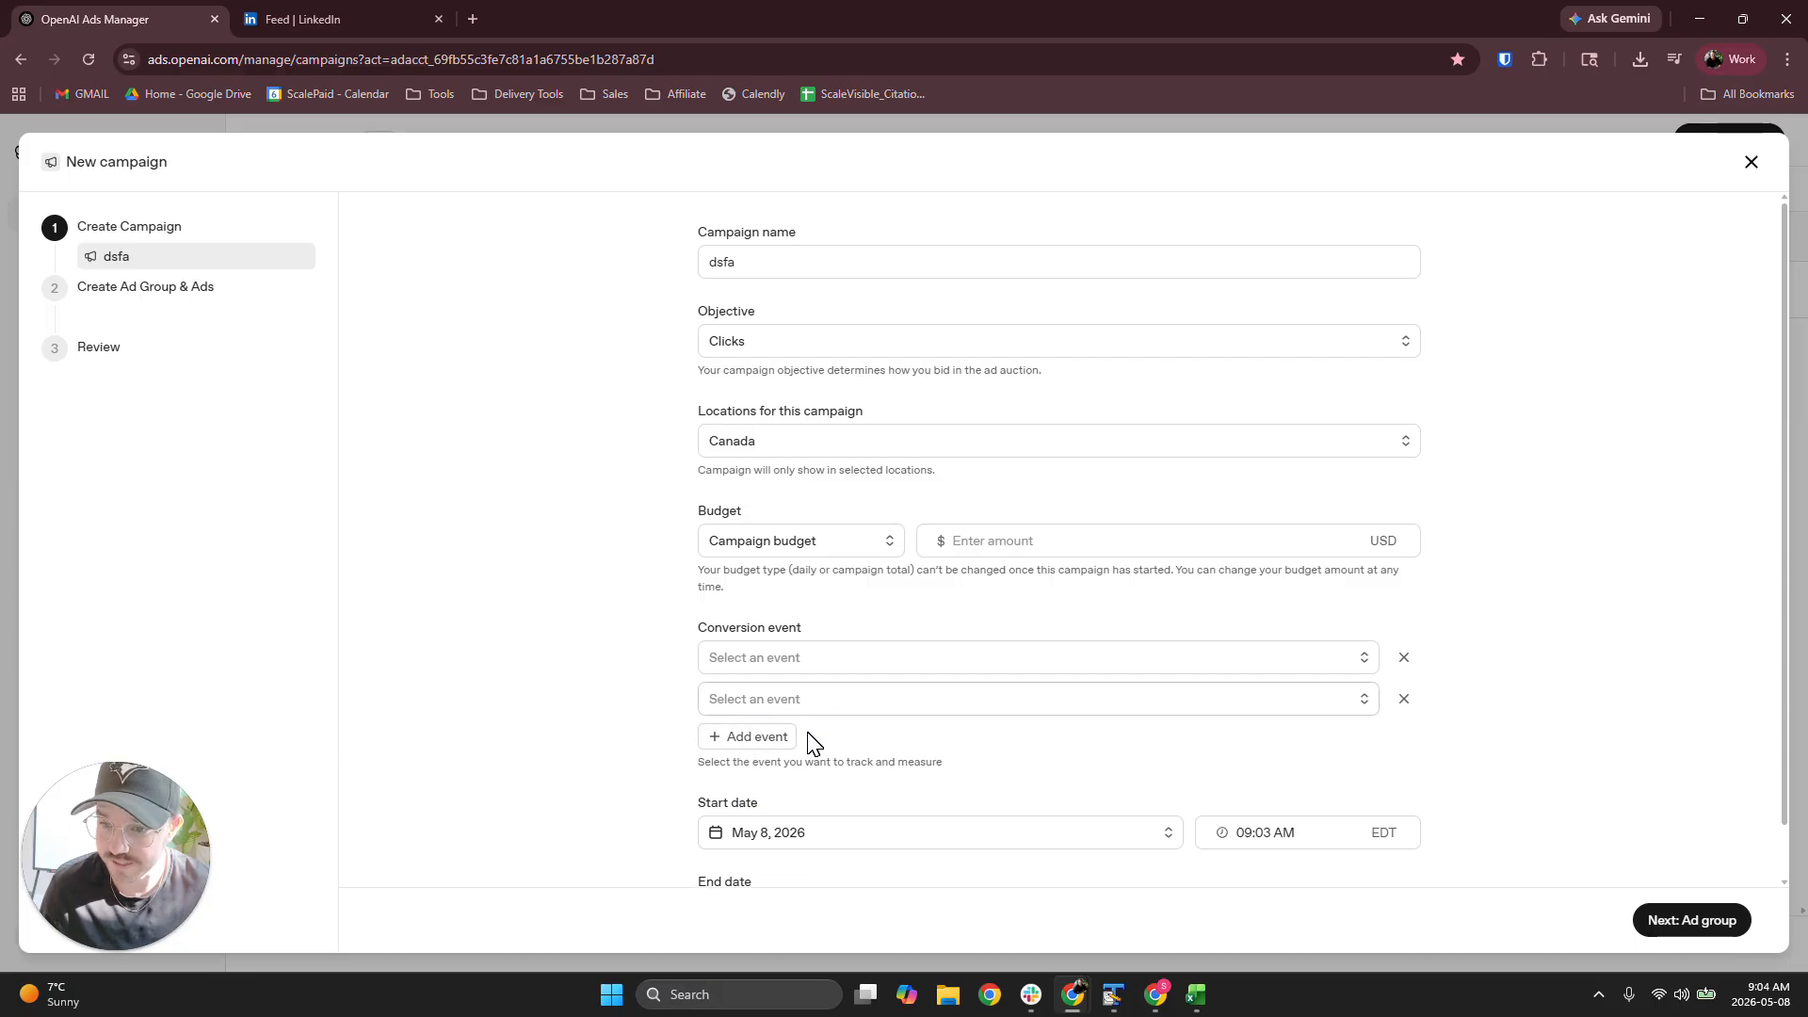
pyautogui.click(1401, 671)
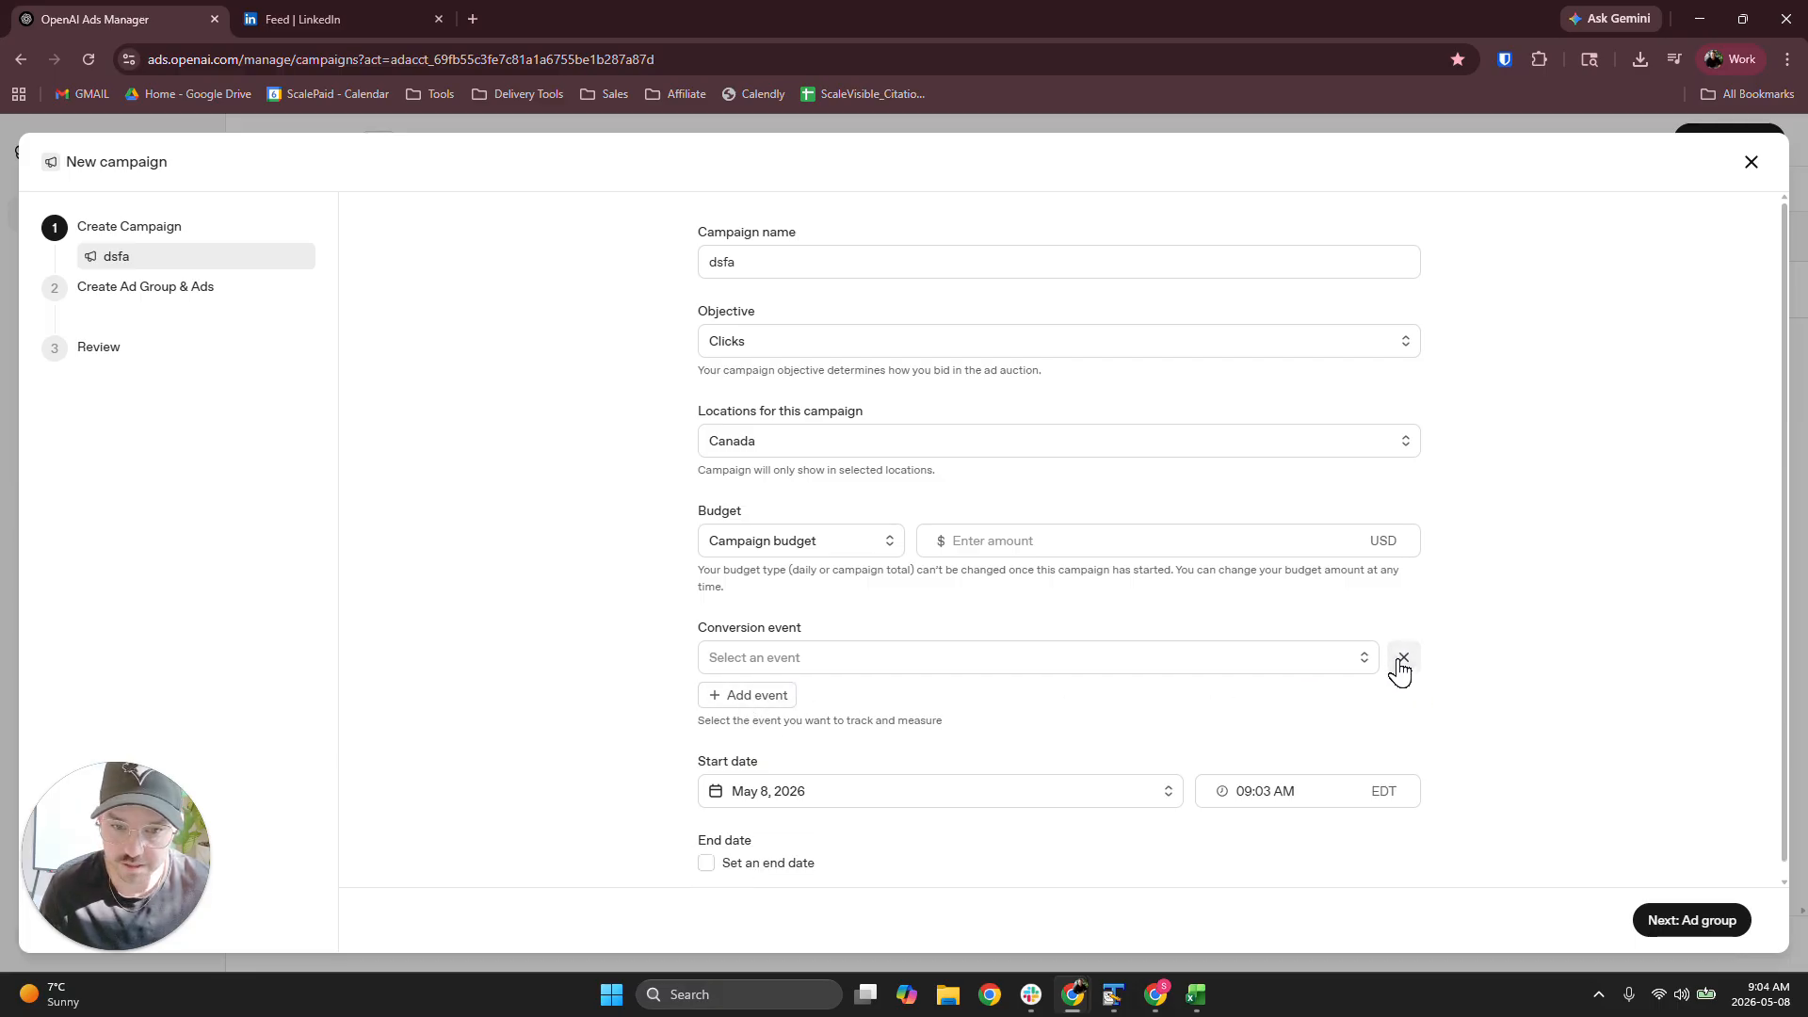
pyautogui.click(892, 657)
pyautogui.click(844, 777)
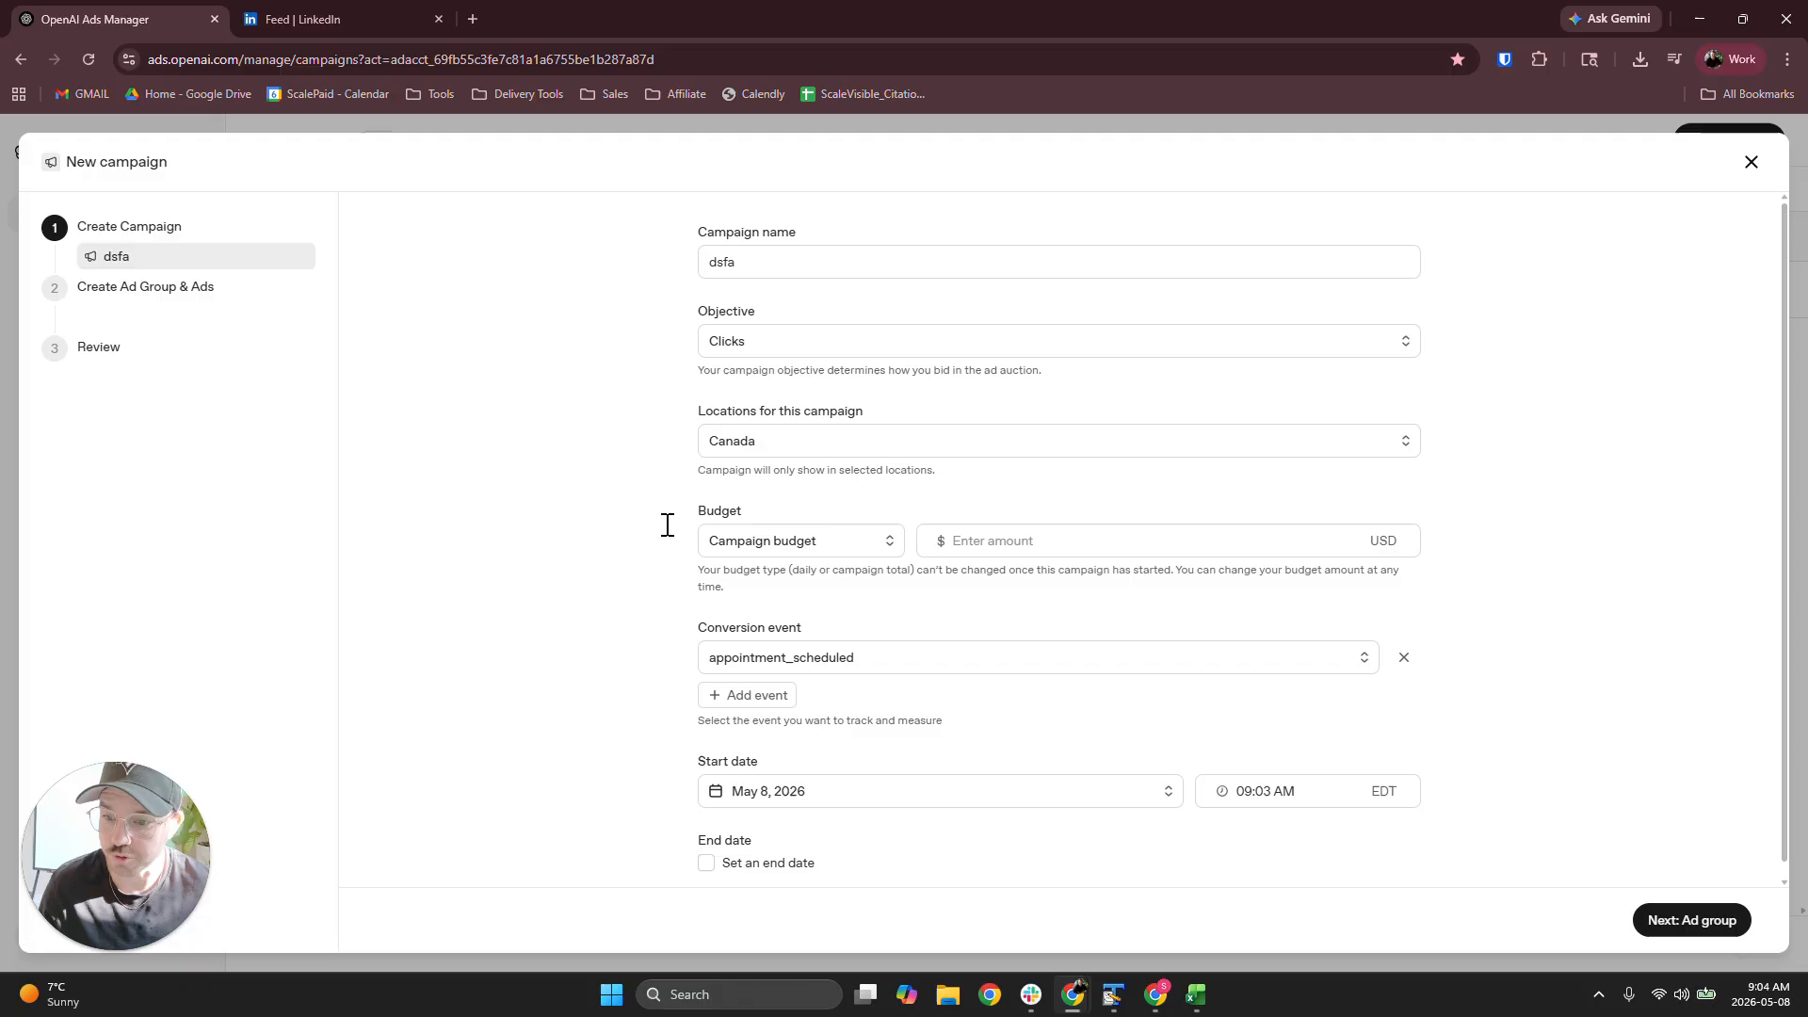
pyautogui.click(764, 351)
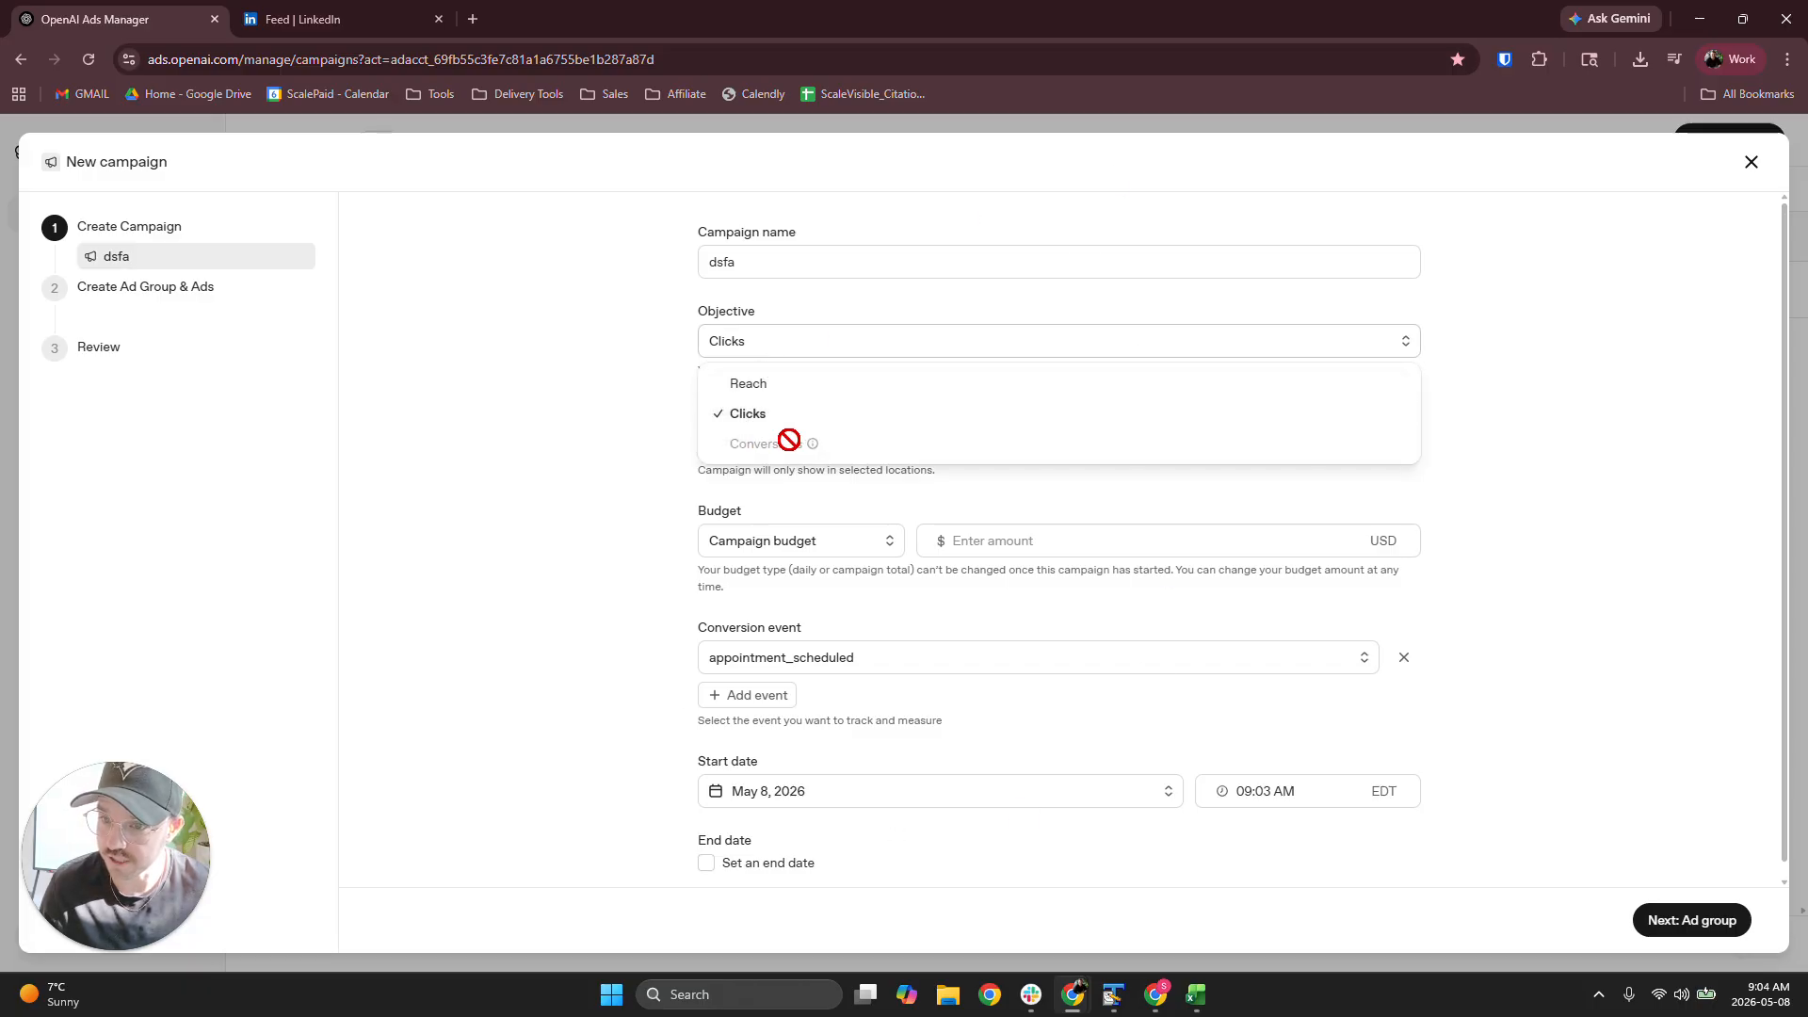
pyautogui.click(556, 368)
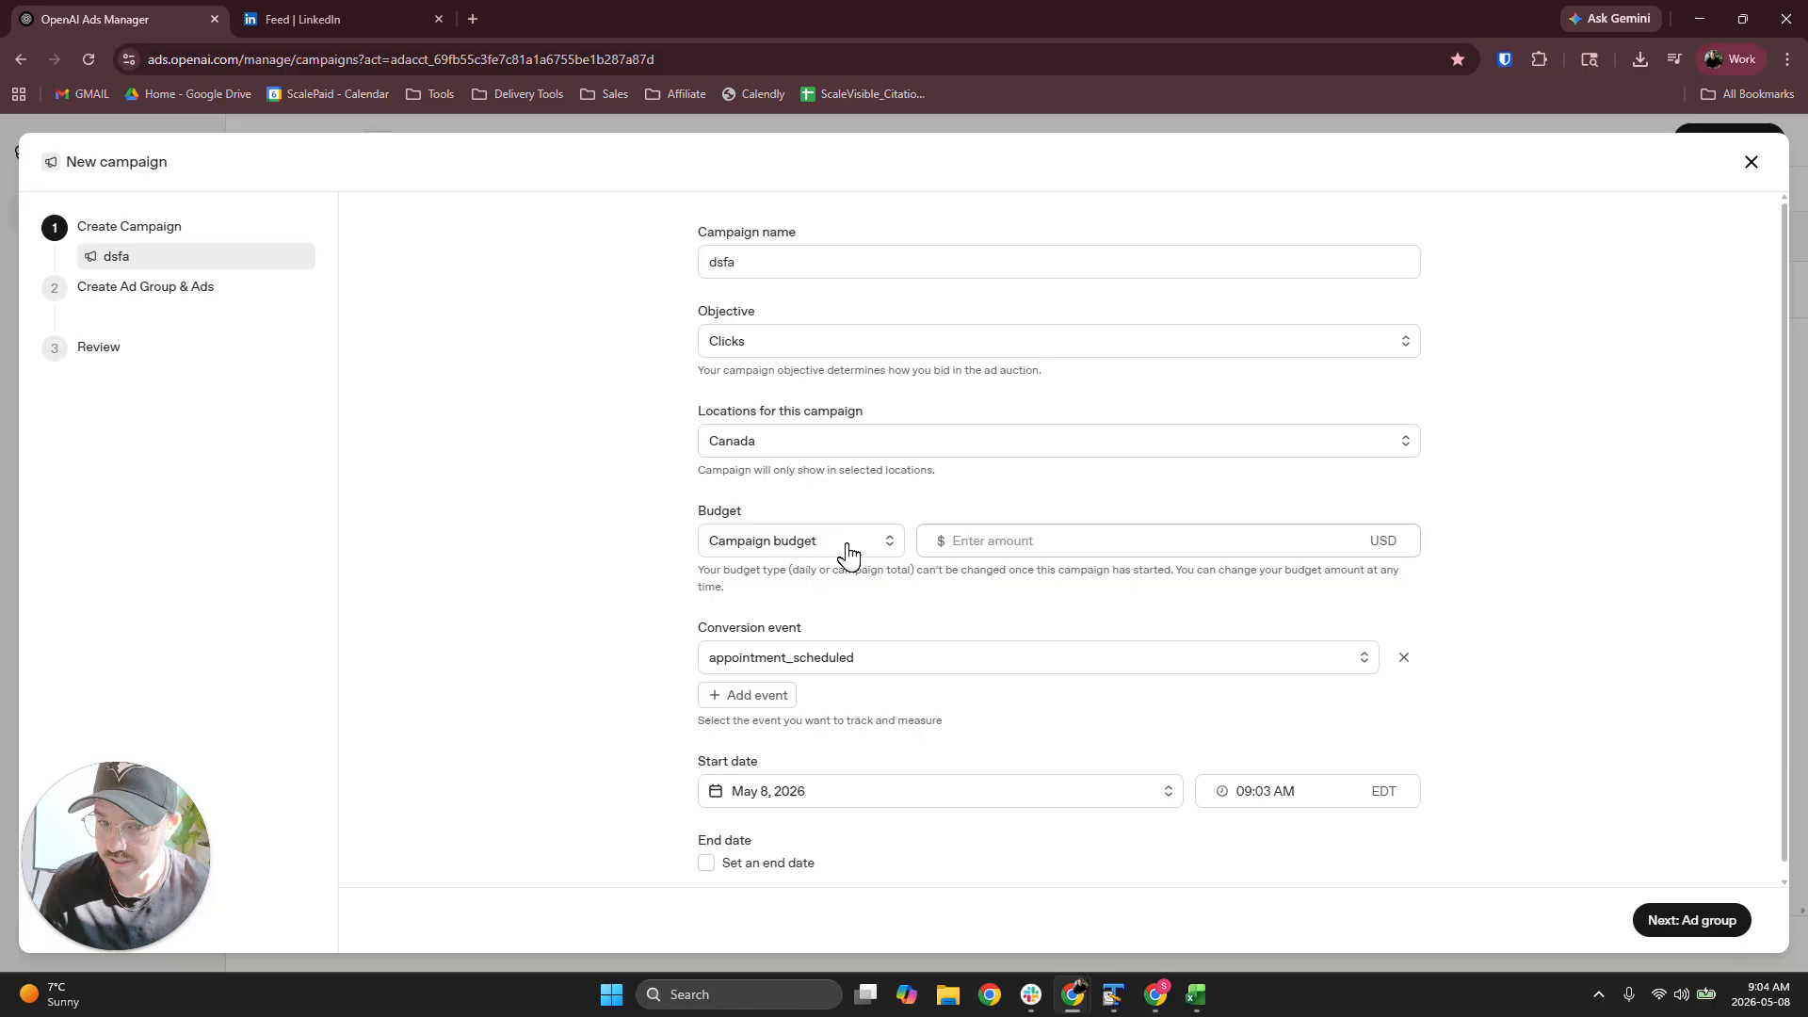
# Review the new campaign's budget types and set its campaign budget to 10000 USD
pyautogui.click(781, 556)
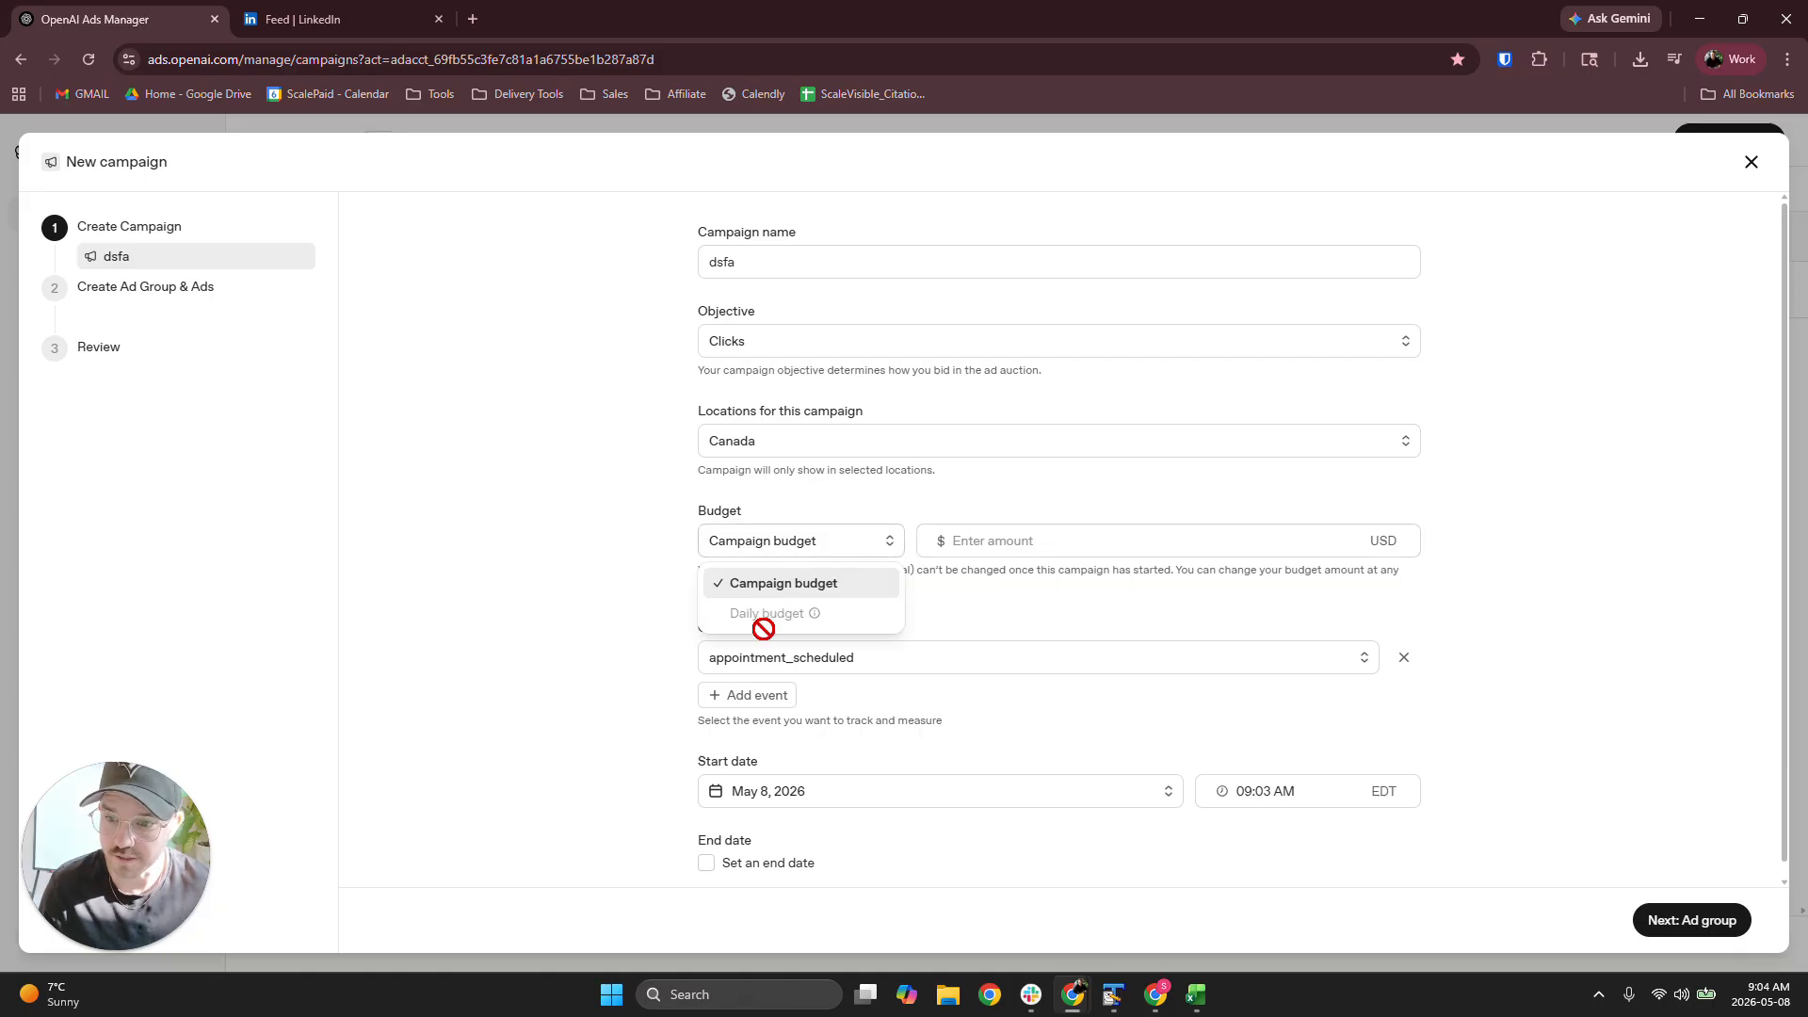
pyautogui.click(961, 537)
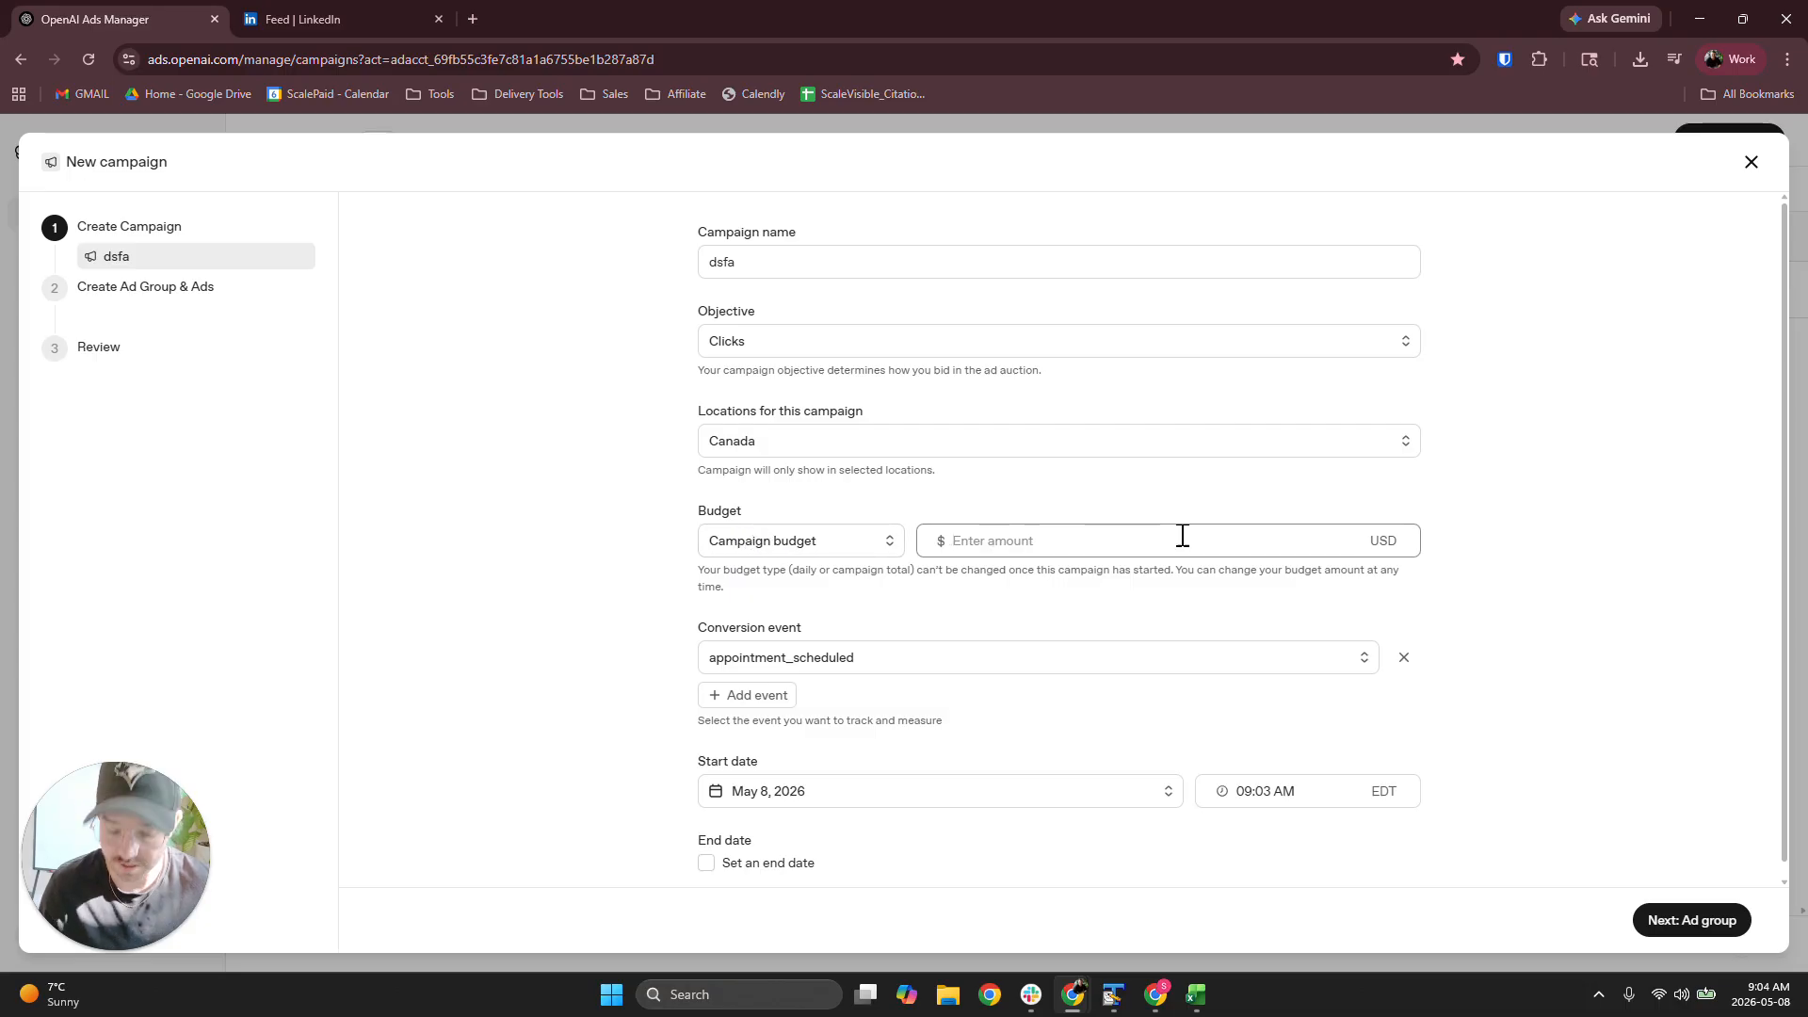
pyautogui.write('10000')
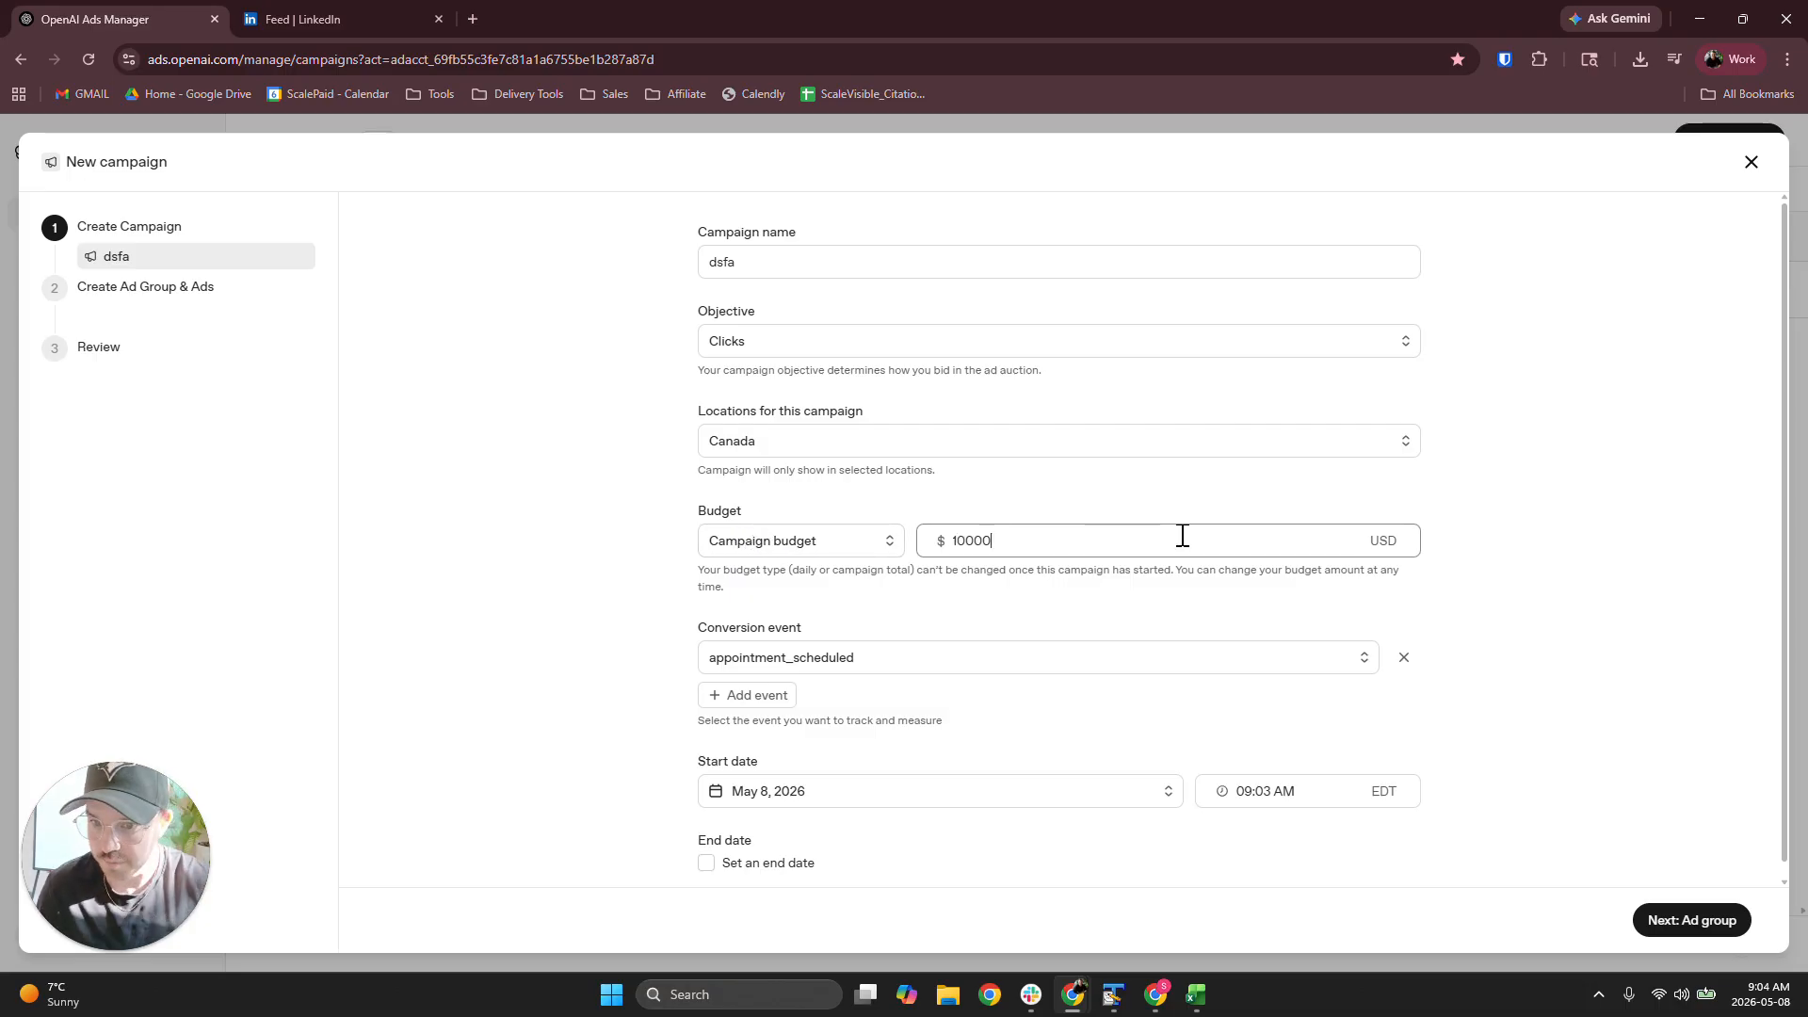
pyautogui.click(1486, 513)
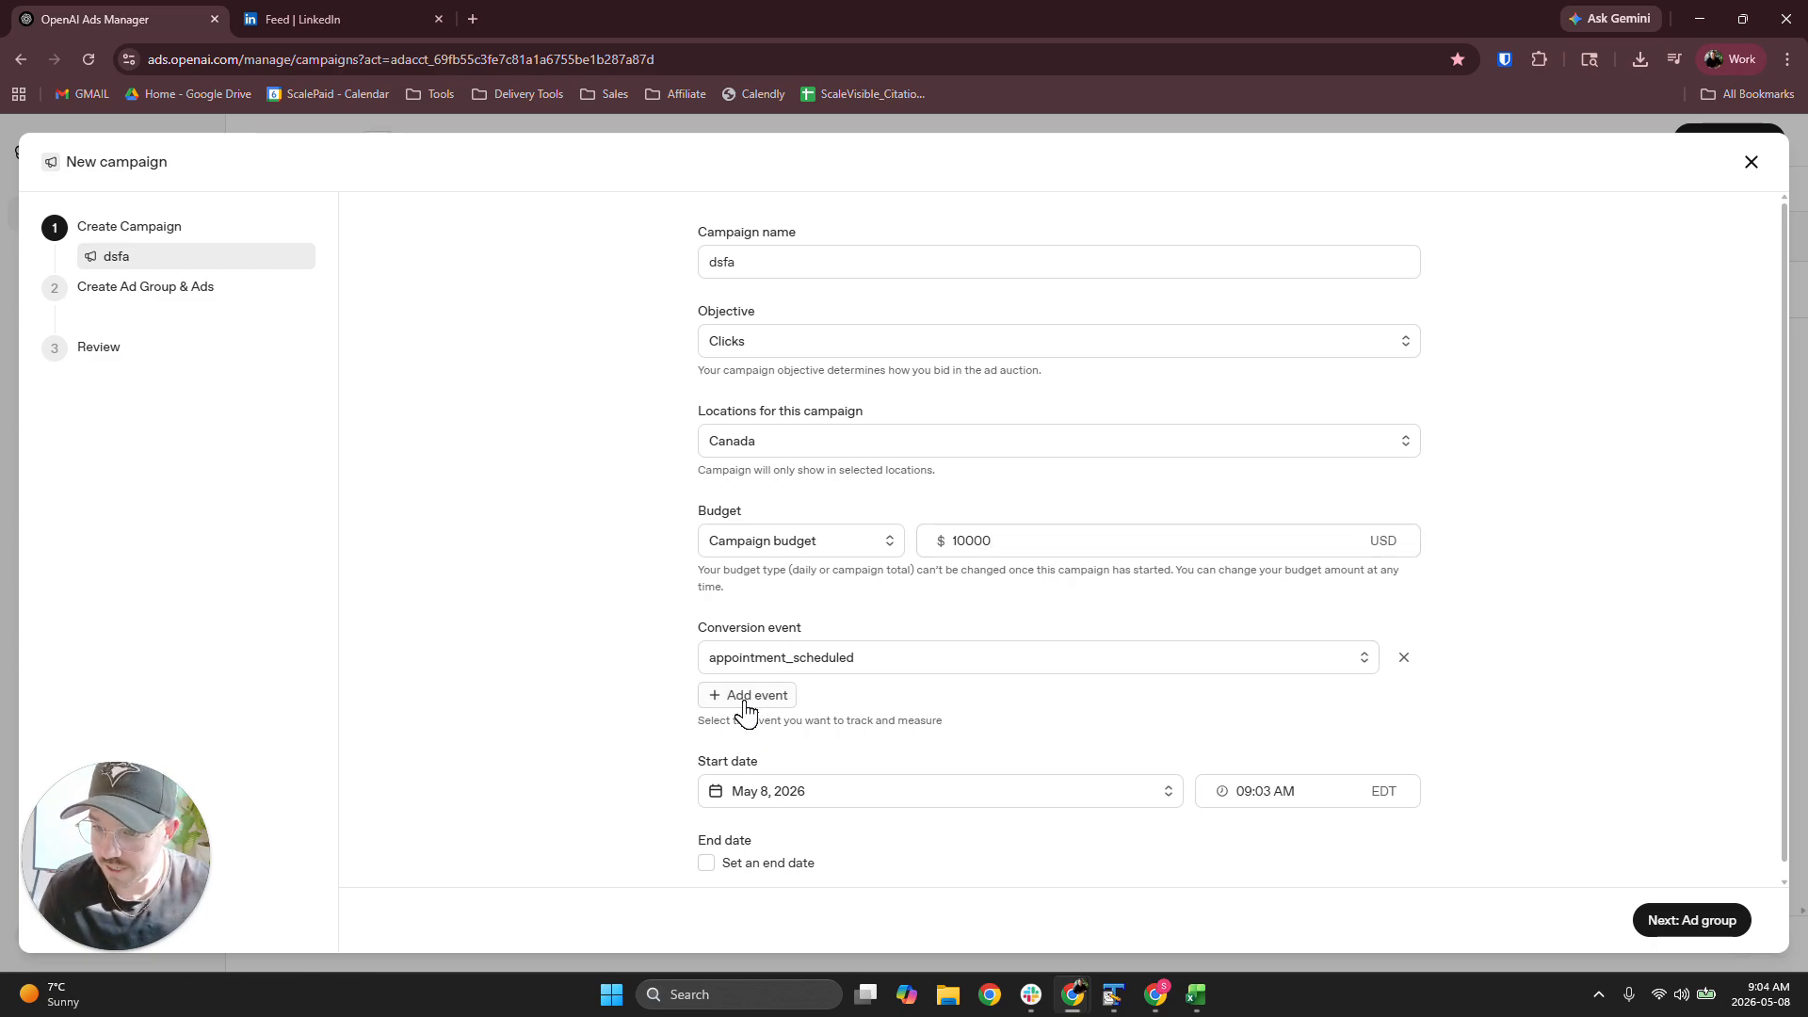
pyautogui.doubleClick(973, 540)
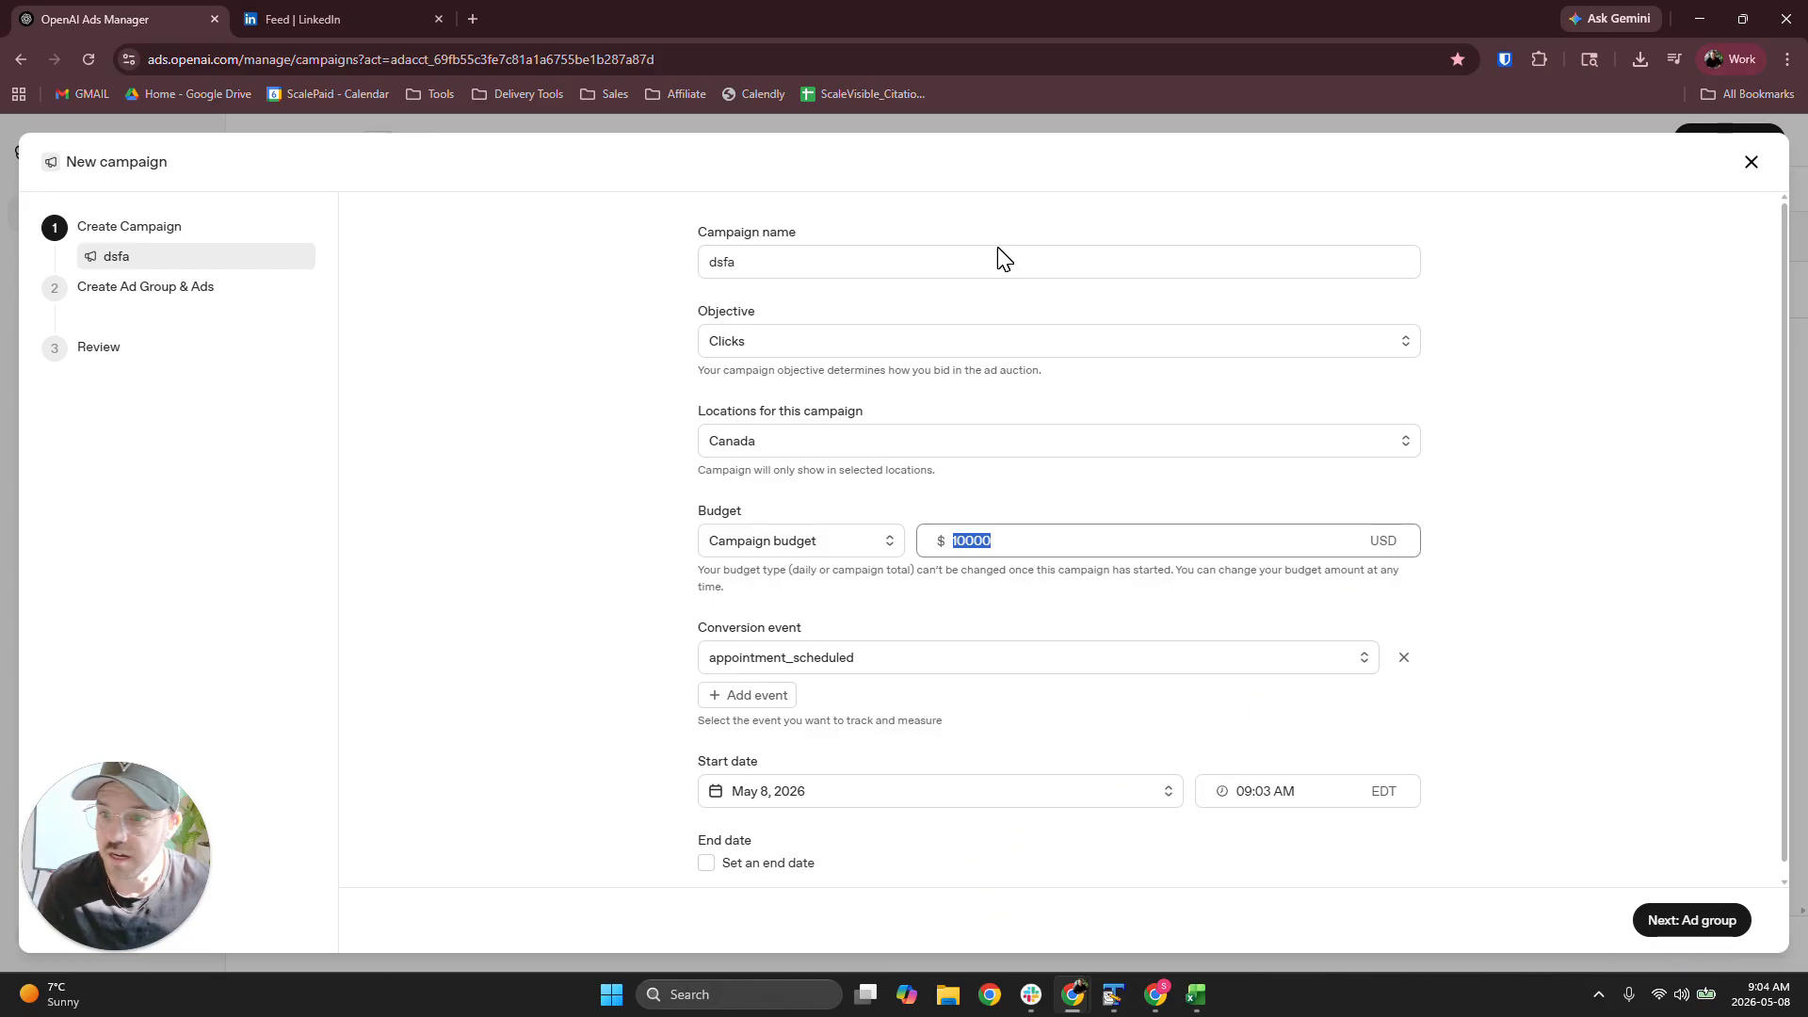
pyautogui.click(1753, 165)
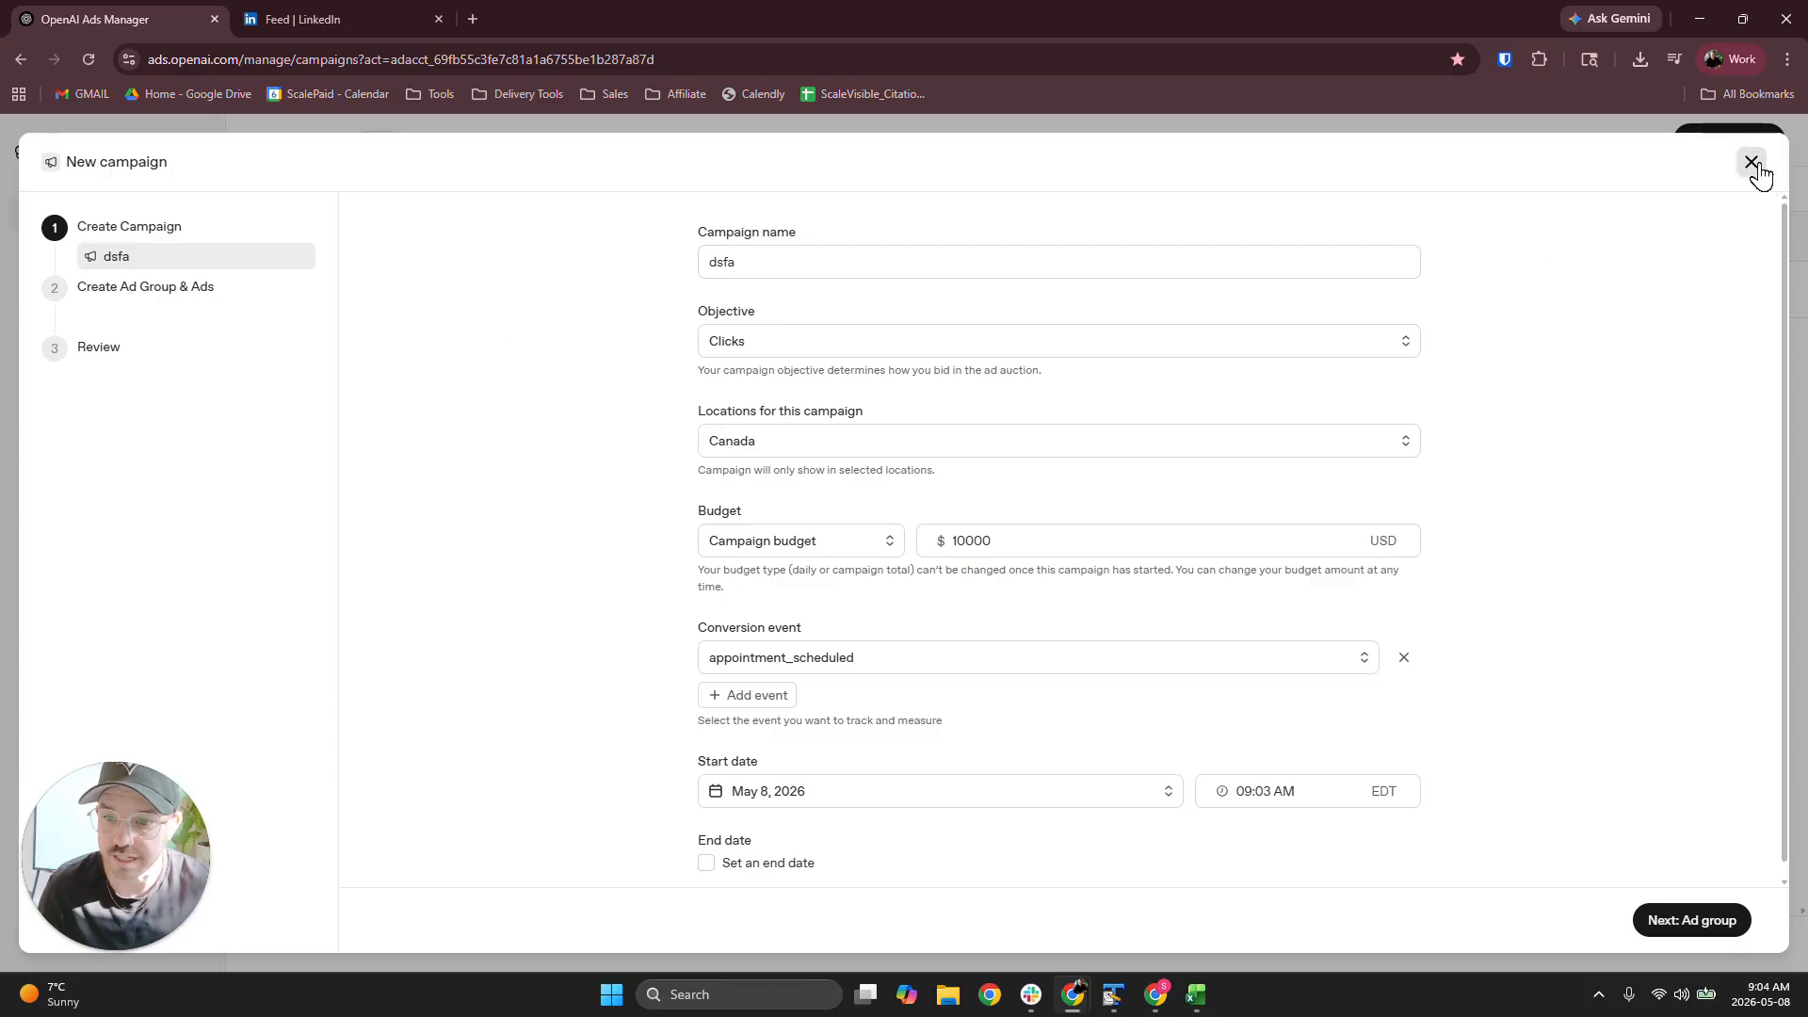
# Restrict the new campaign's location to United States of America and close the campaign setup without saving
pyautogui.click(744, 444)
pyautogui.click(758, 515)
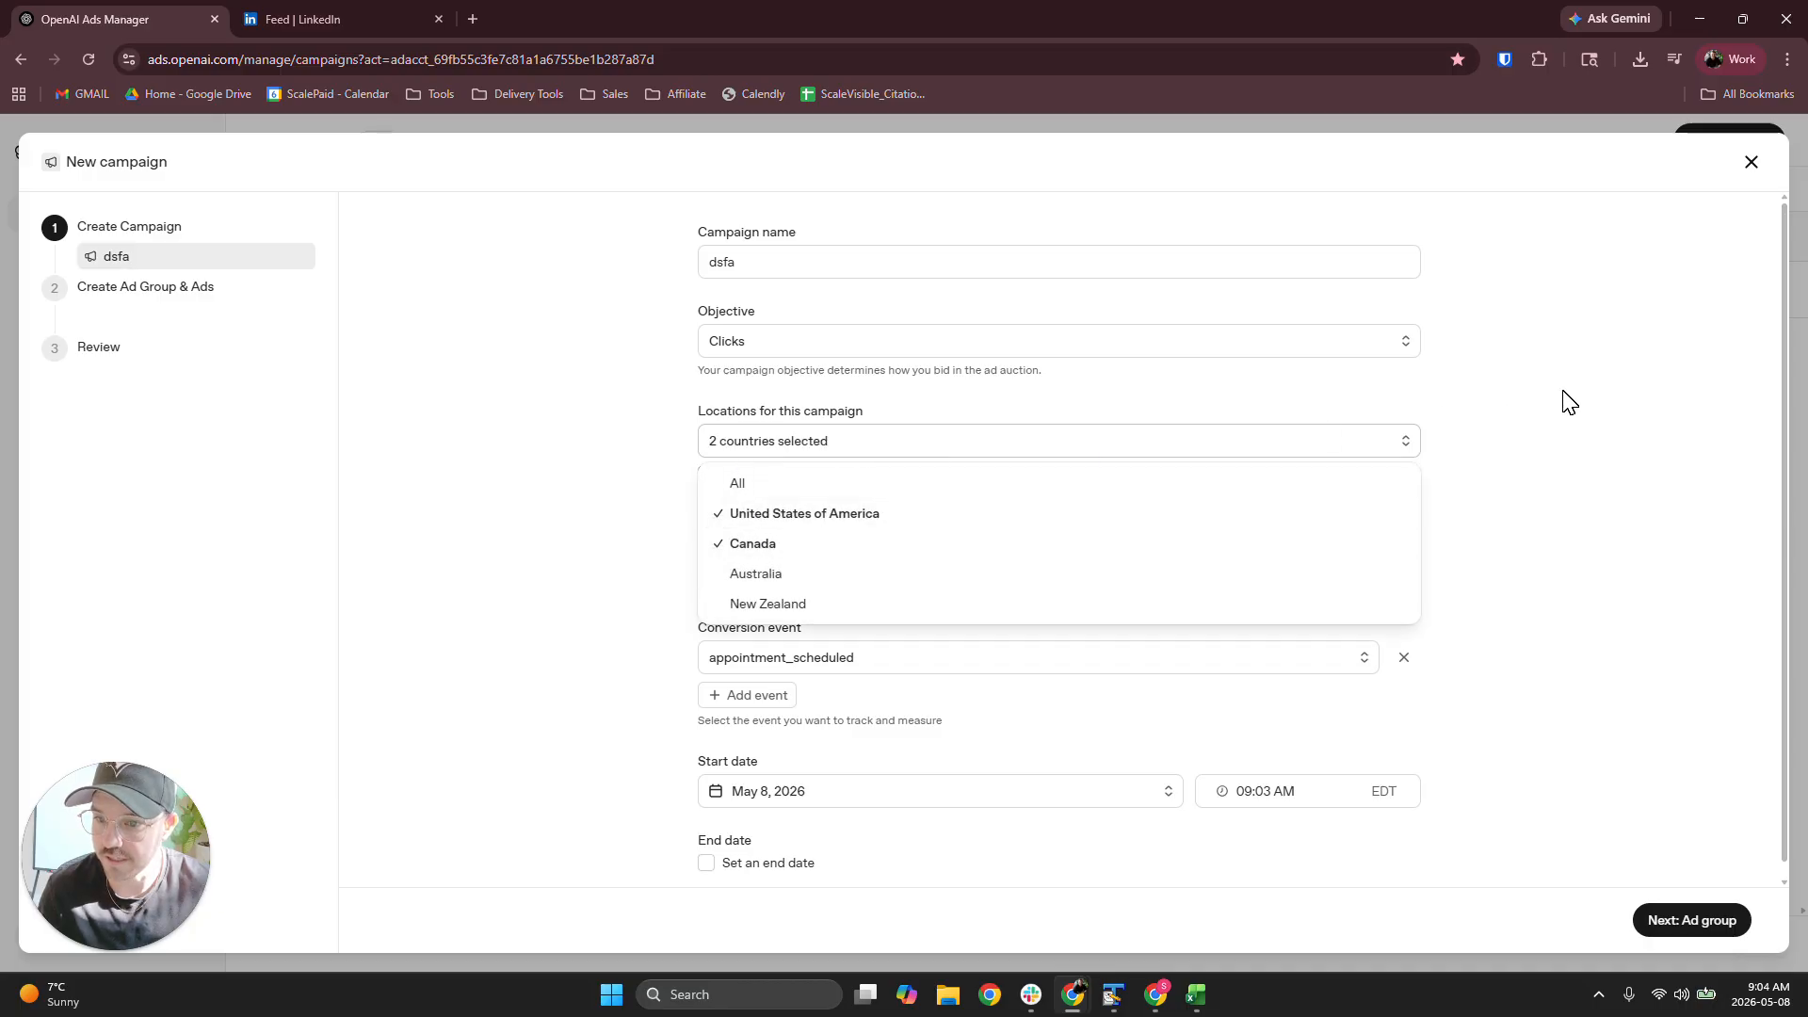
pyautogui.click(808, 544)
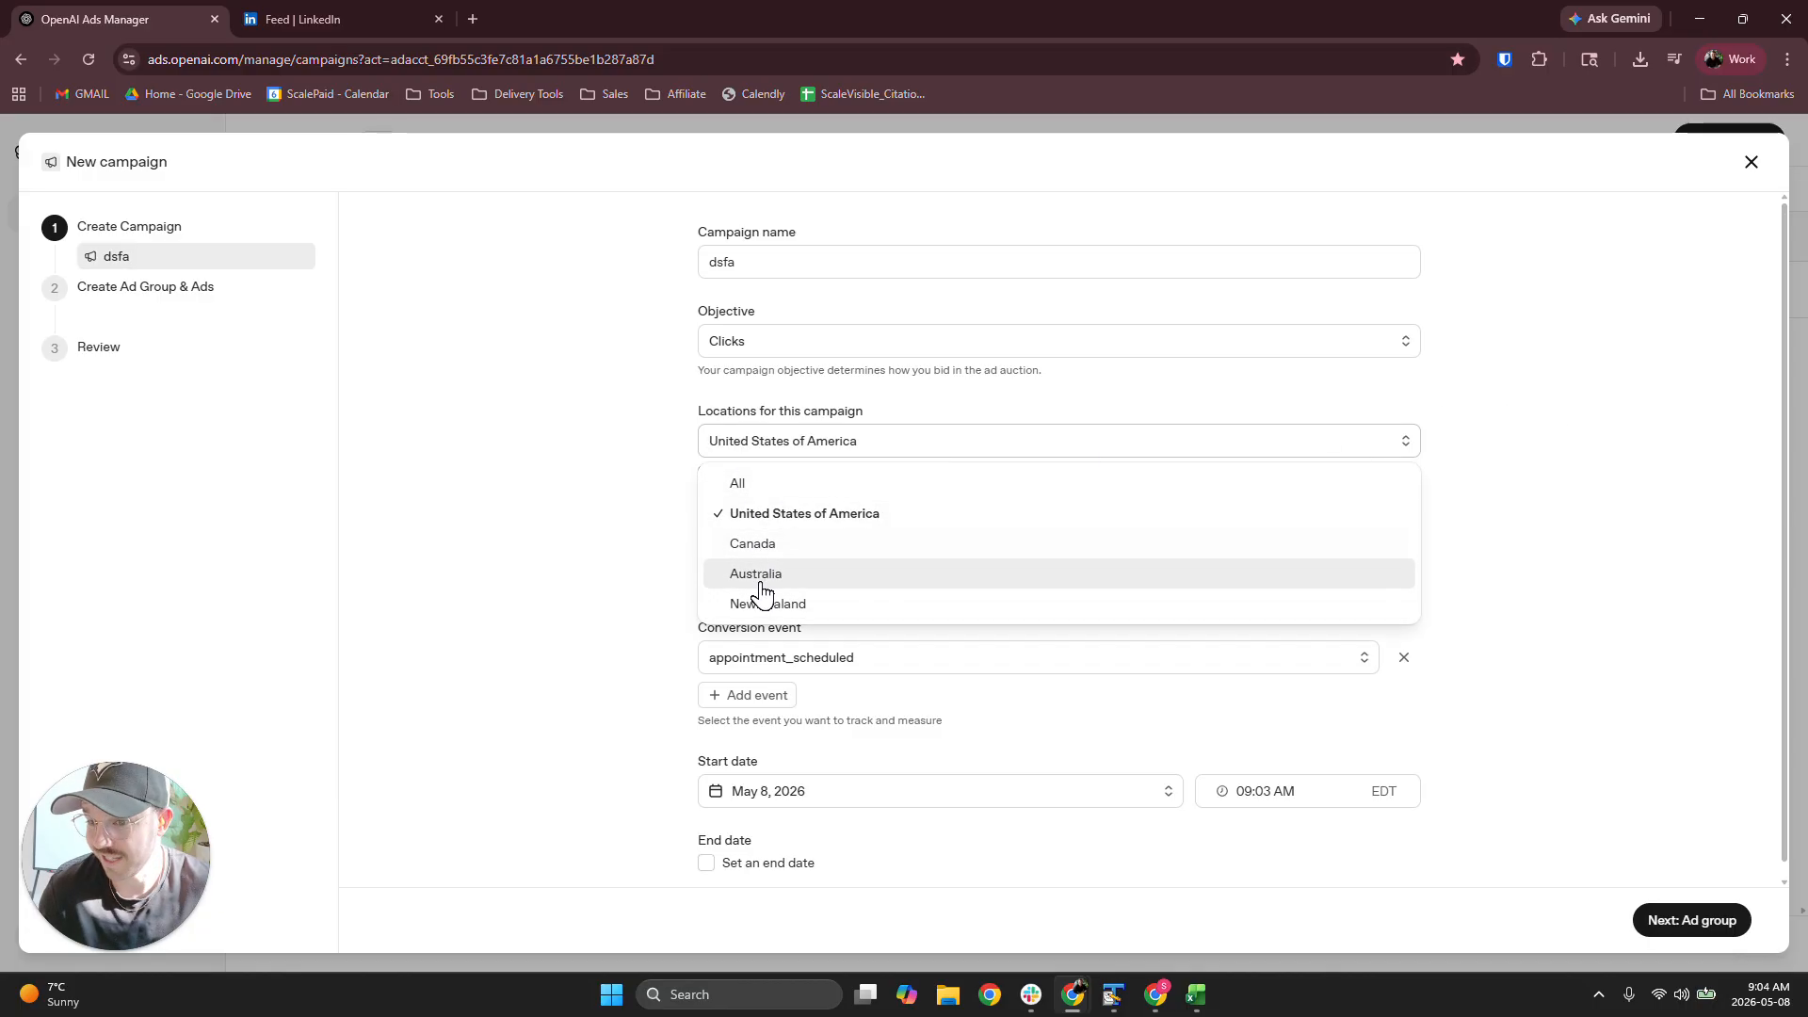
pyautogui.click(1618, 343)
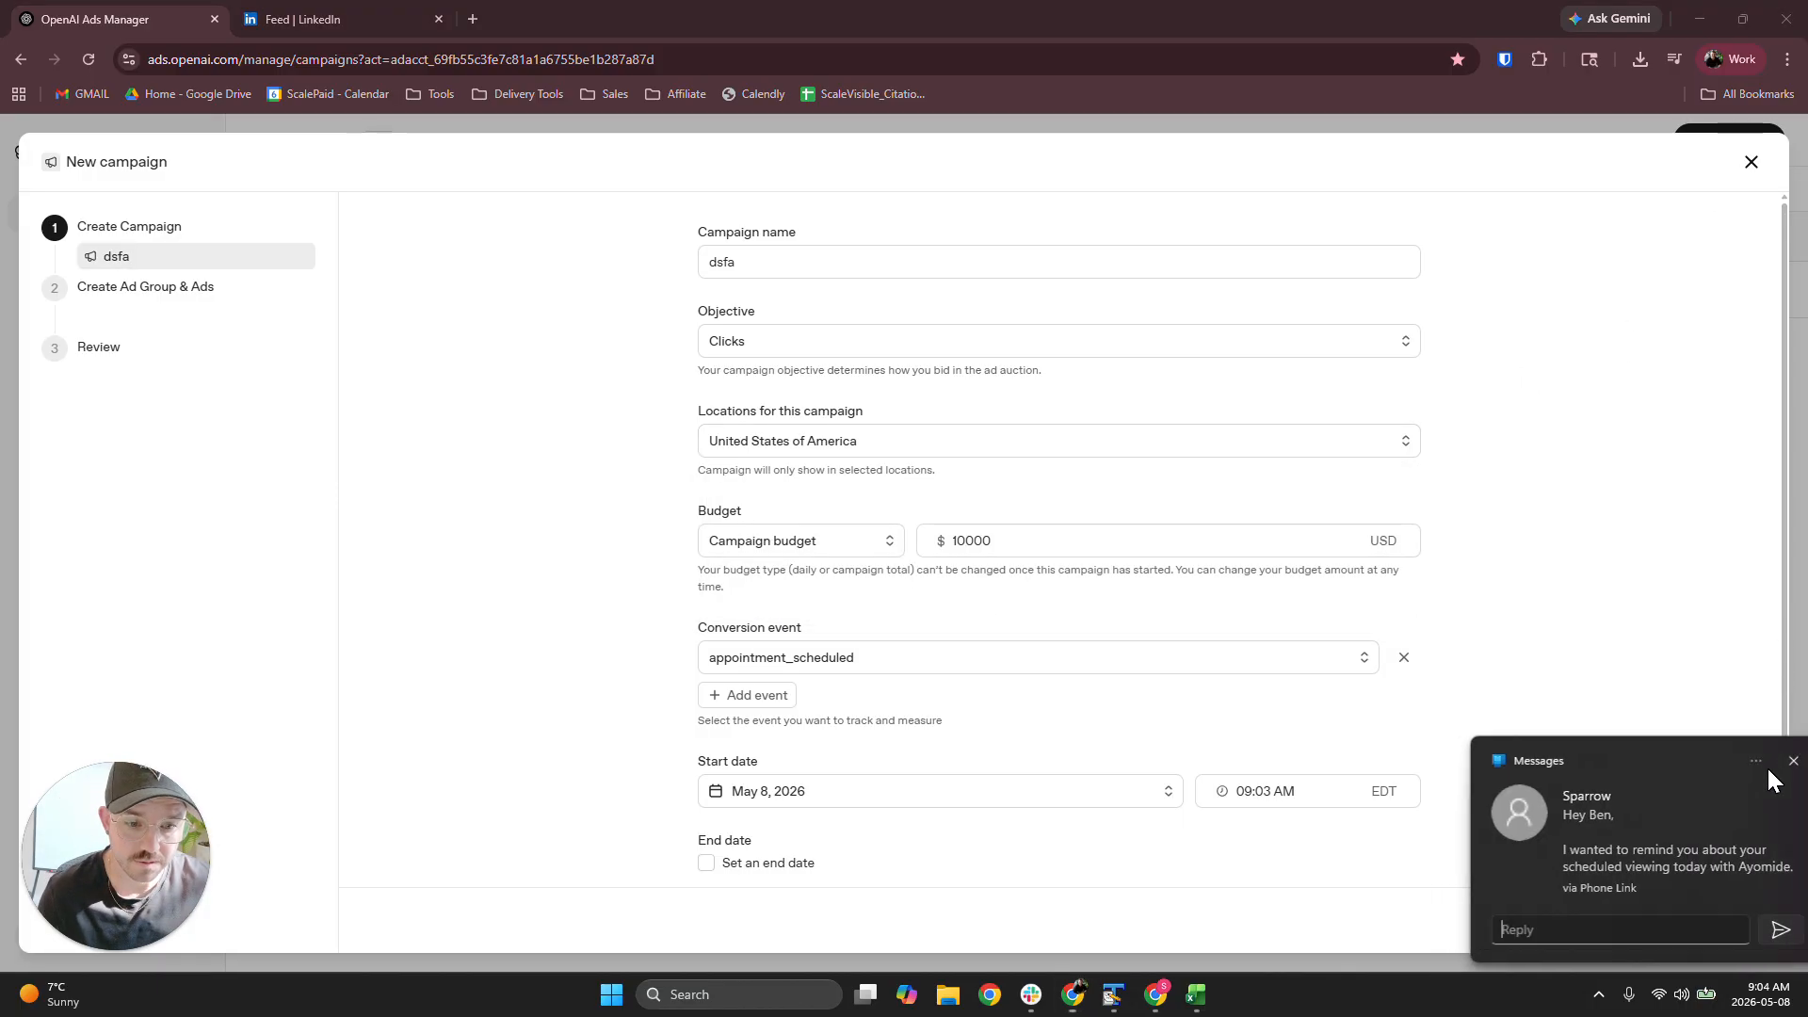
pyautogui.click(1767, 761)
pyautogui.click(1753, 163)
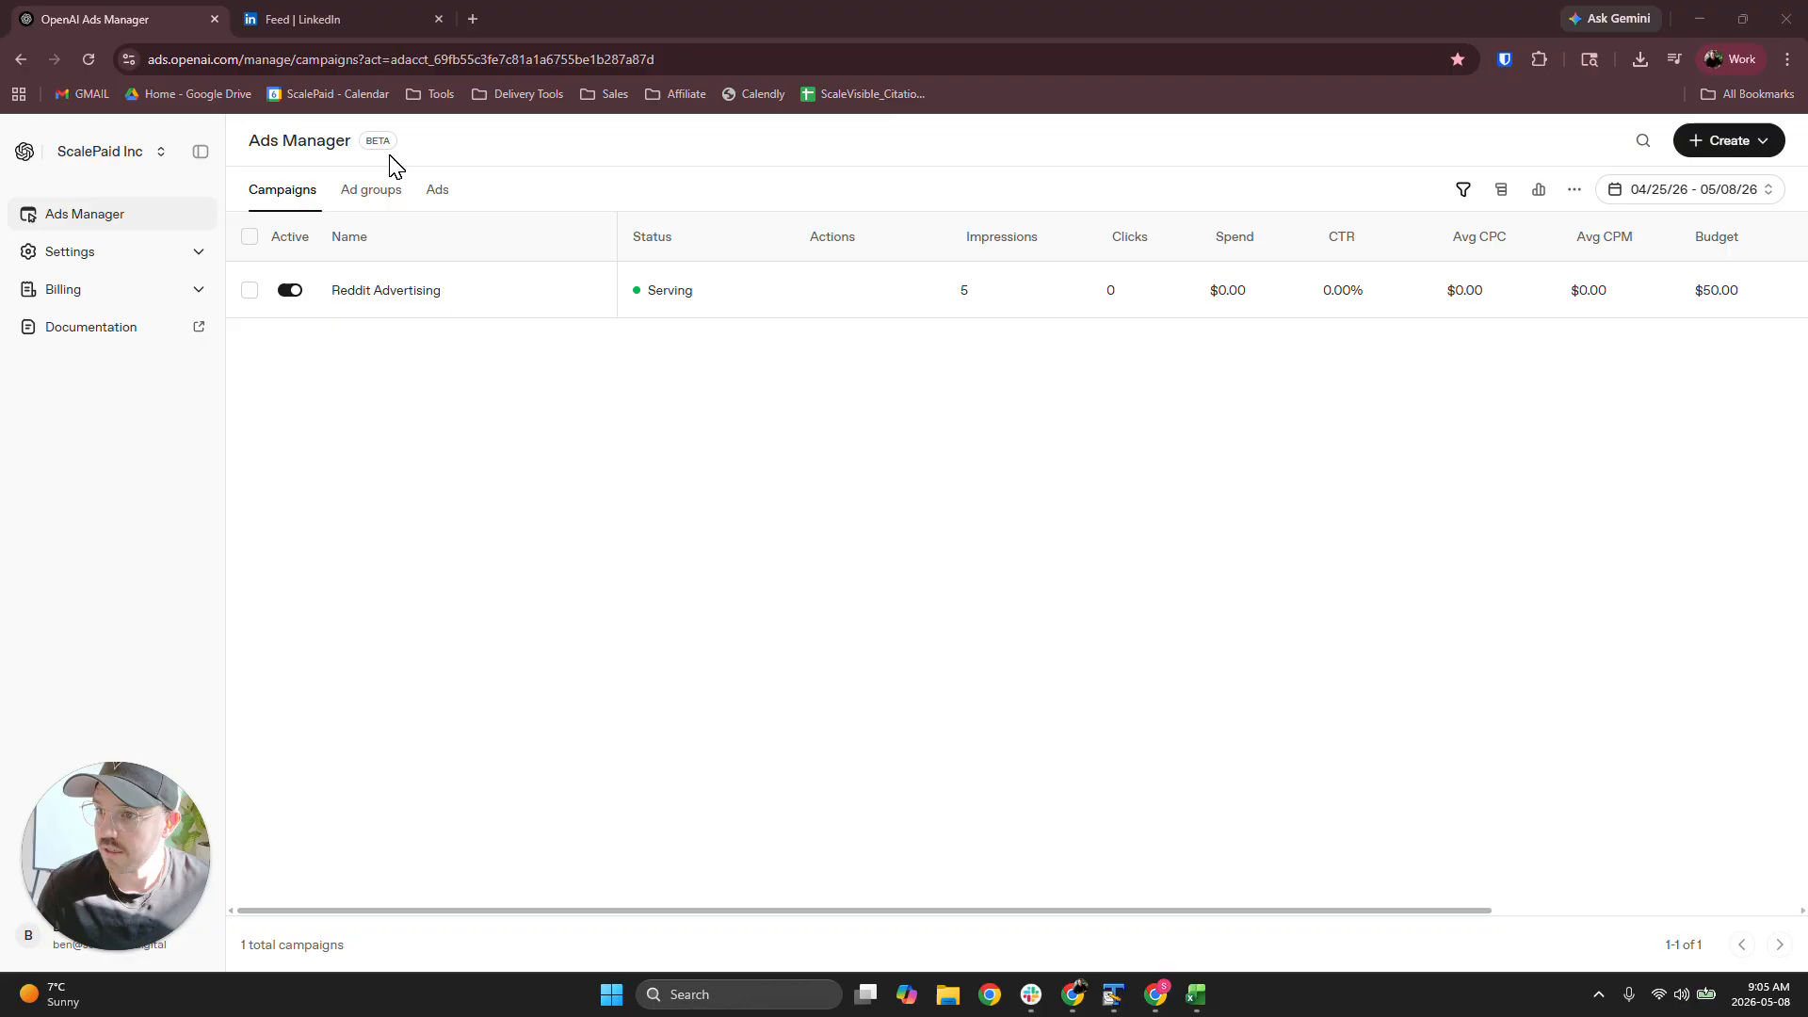
# Open the Ad Agency ad group for editing and try a maximum CPC bid of 2 USD to check its delivery rating
pyautogui.click(371, 194)
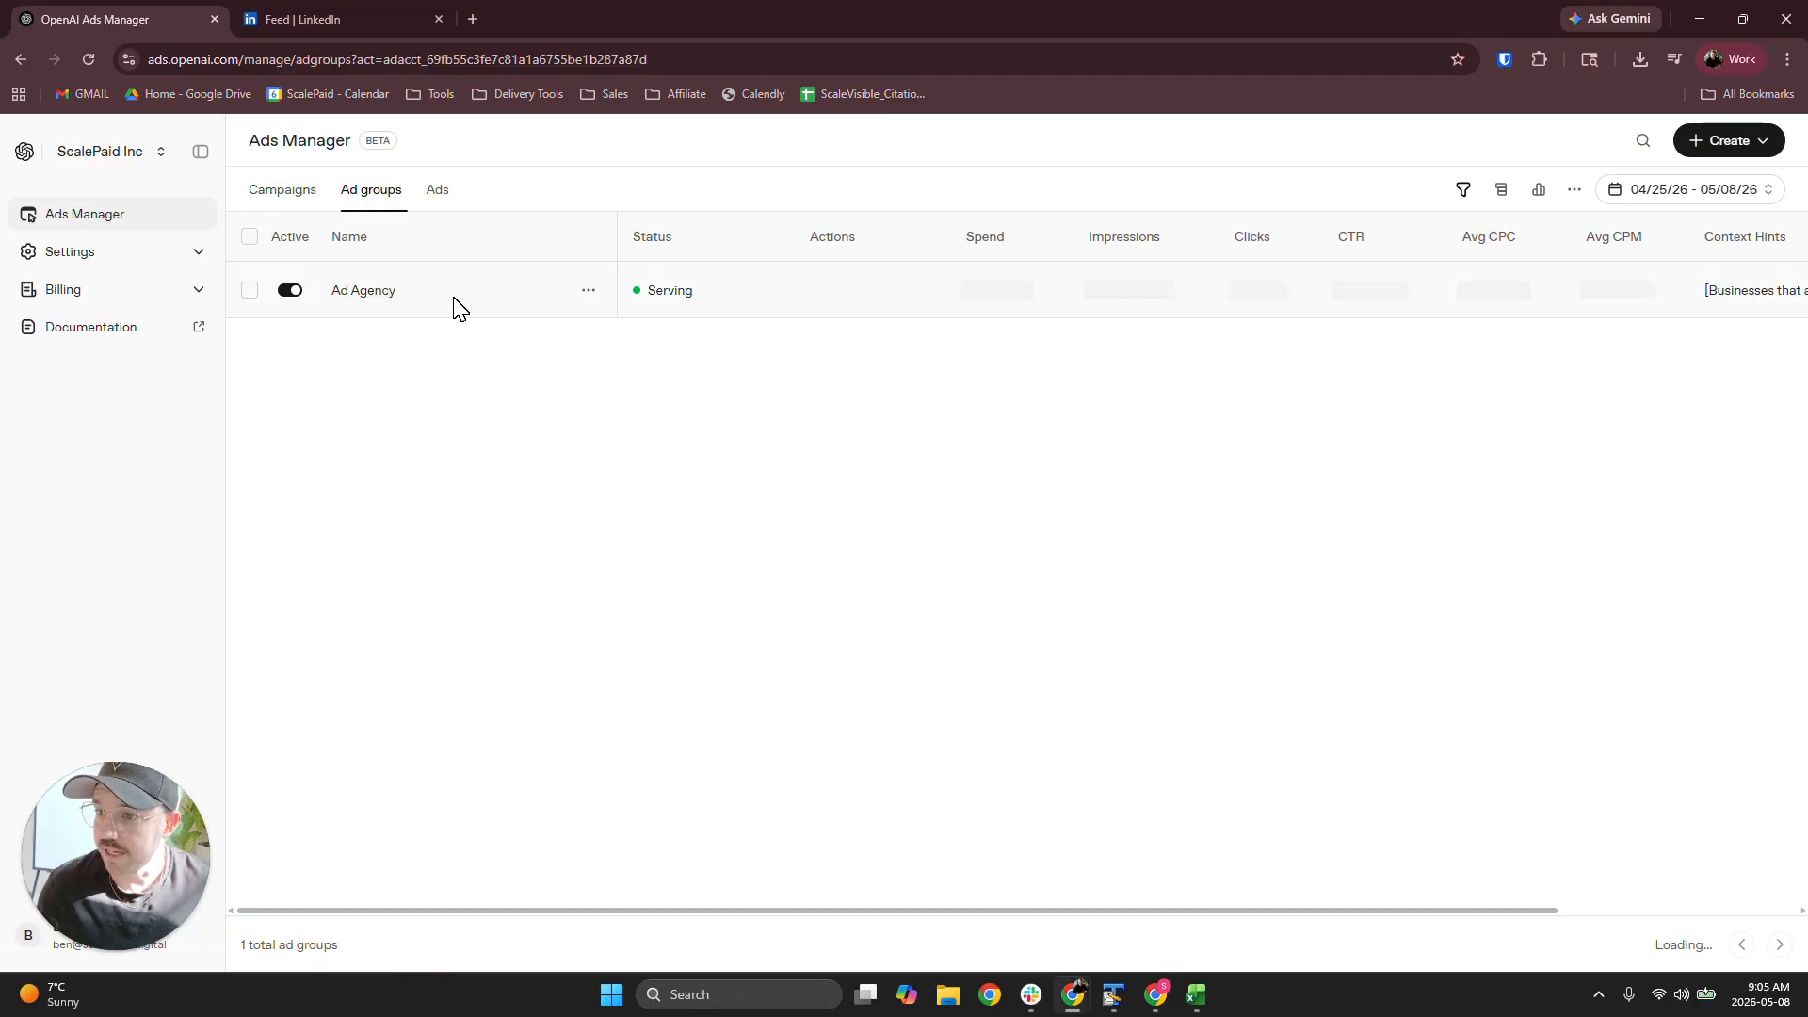
pyautogui.click(589, 290)
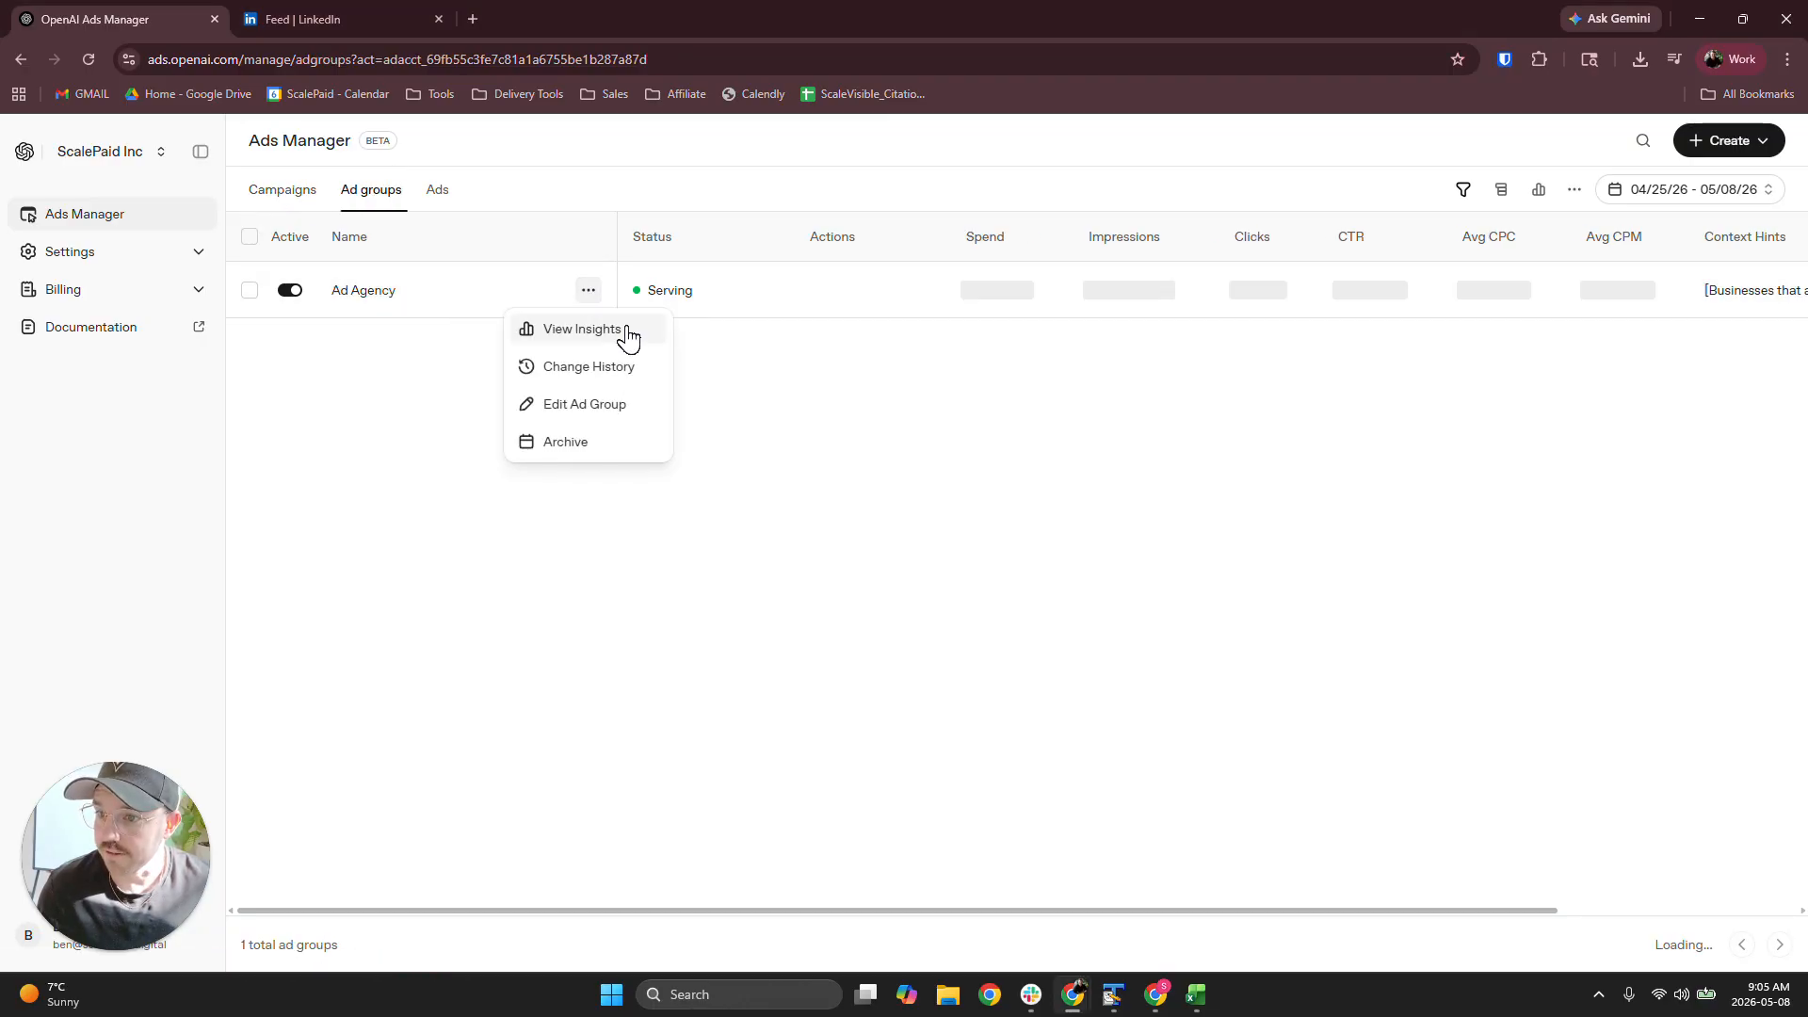
pyautogui.click(585, 406)
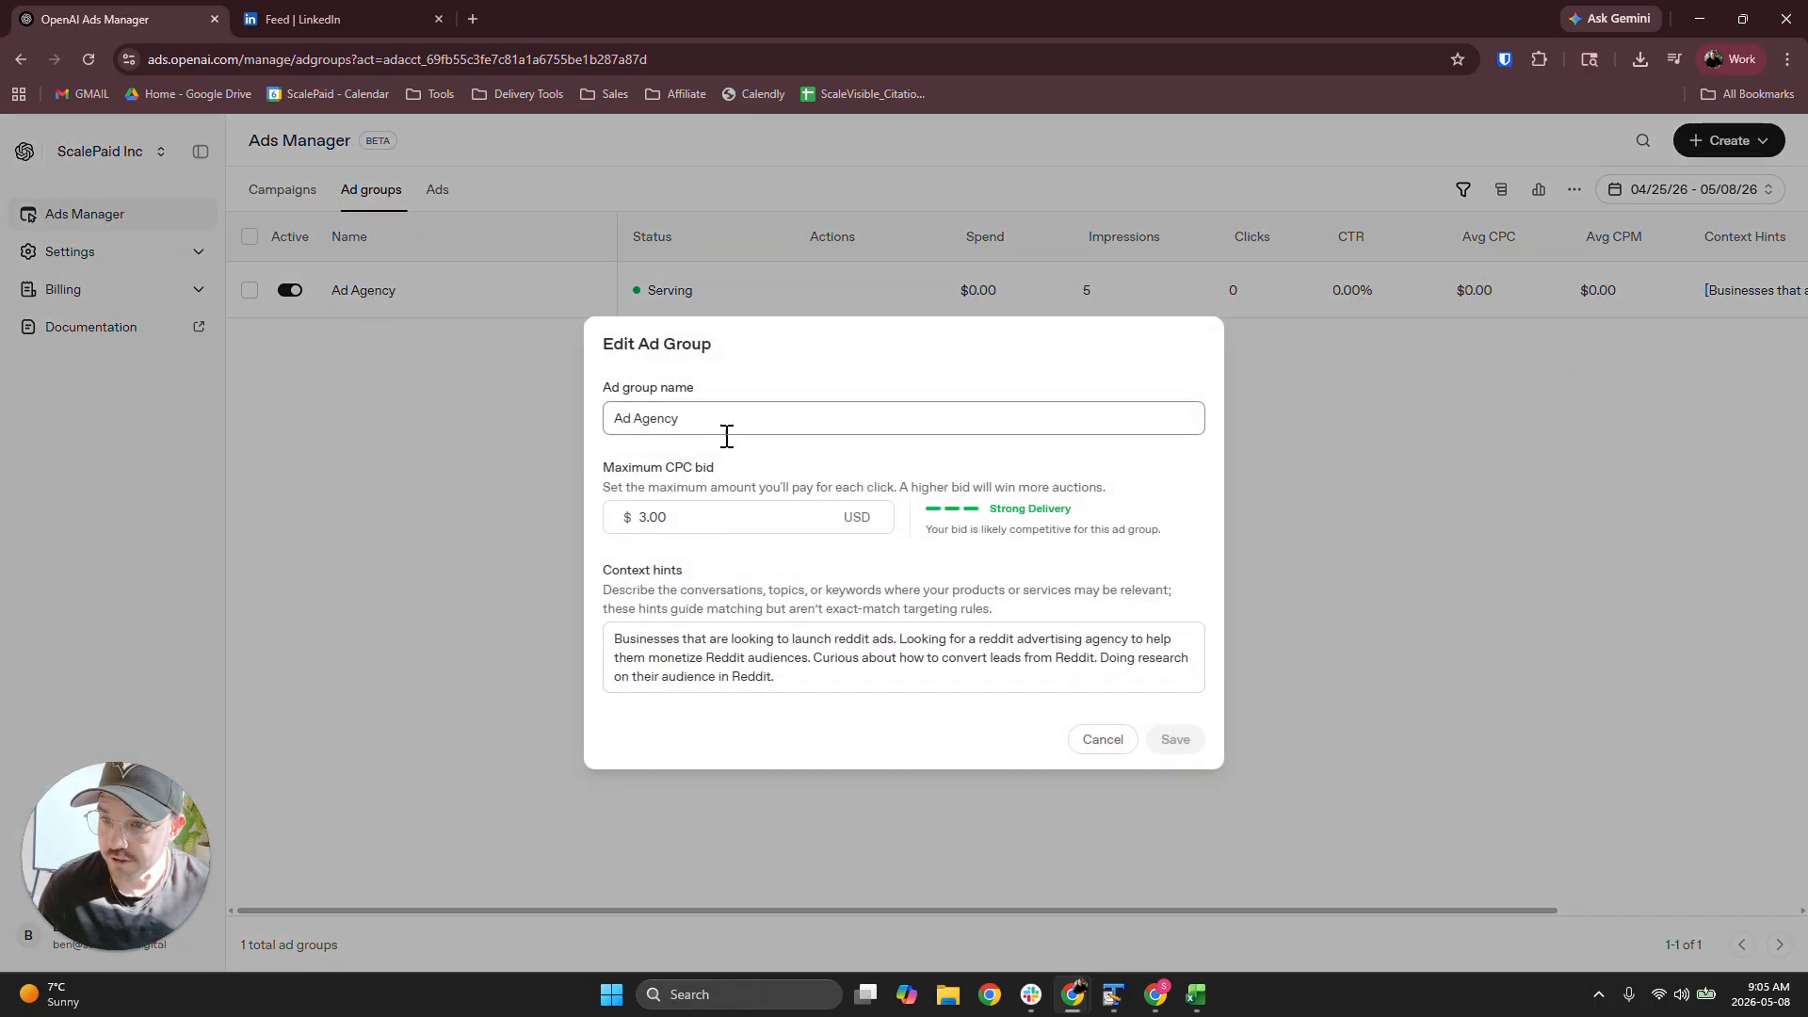
pyautogui.moveTo(750, 513); pyautogui.dragTo(593, 516)
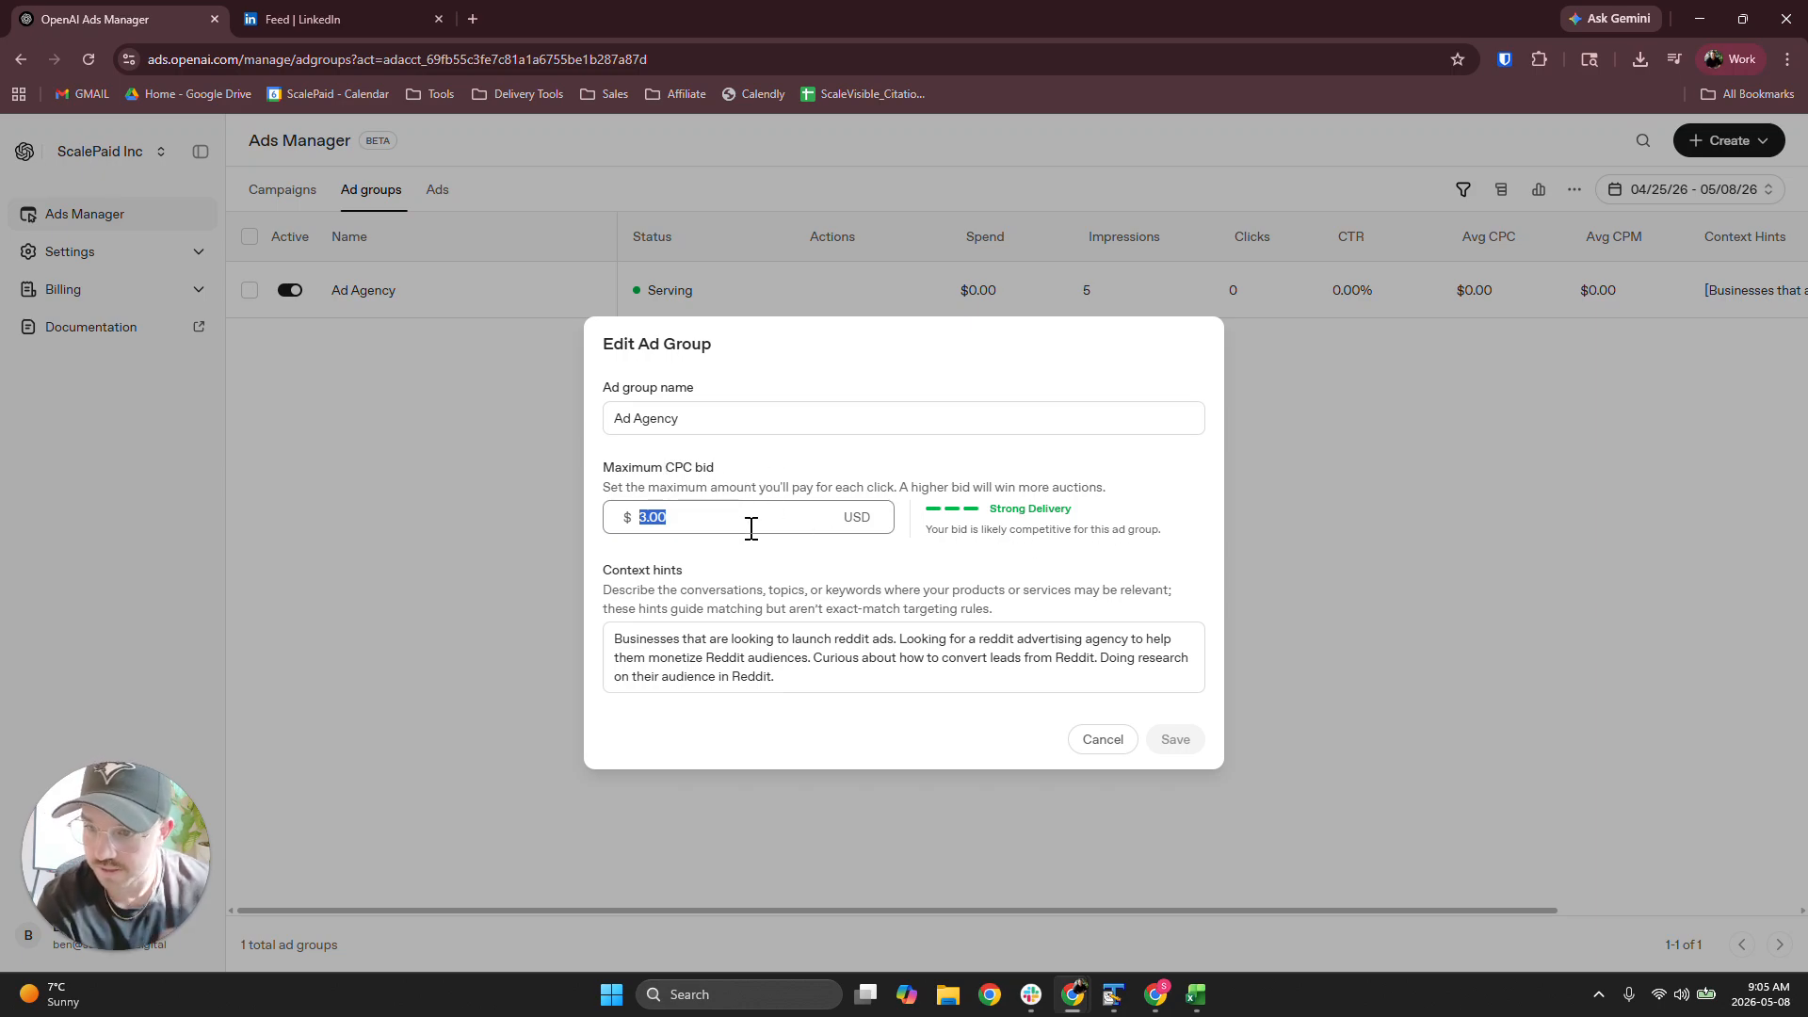
pyautogui.write('2')
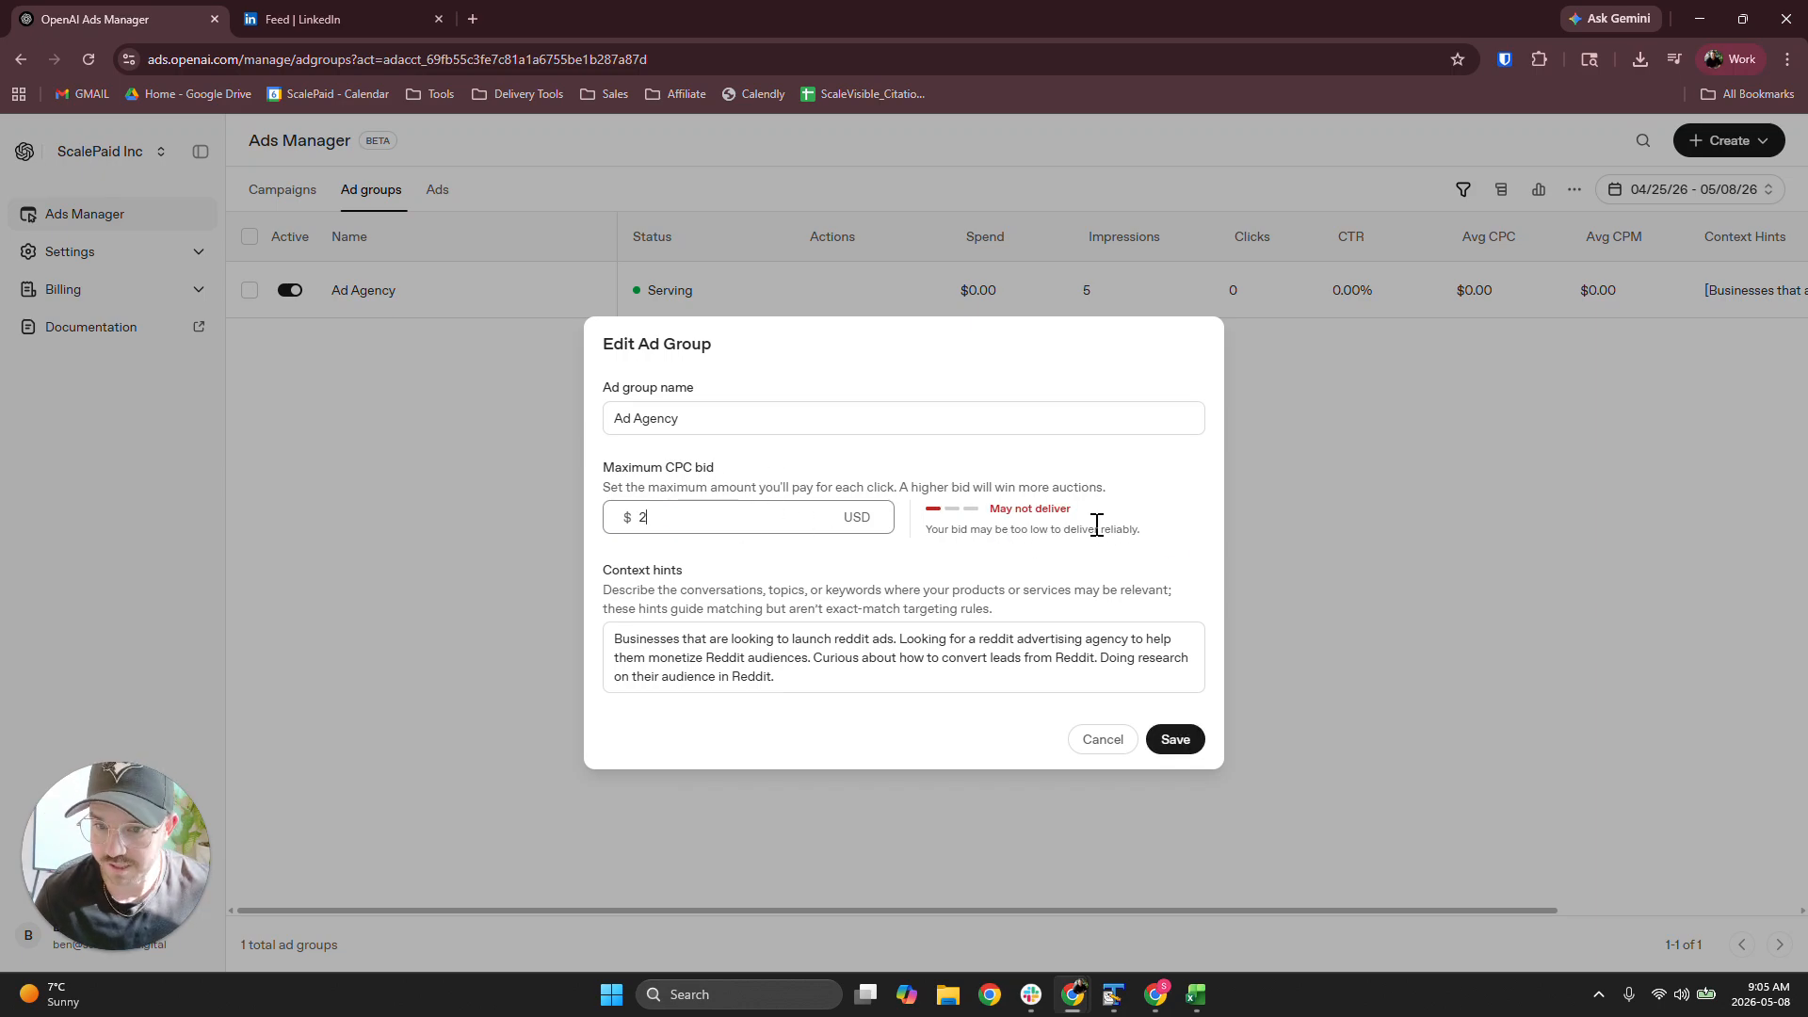
pyautogui.moveTo(1070, 508); pyautogui.dragTo(920, 487)
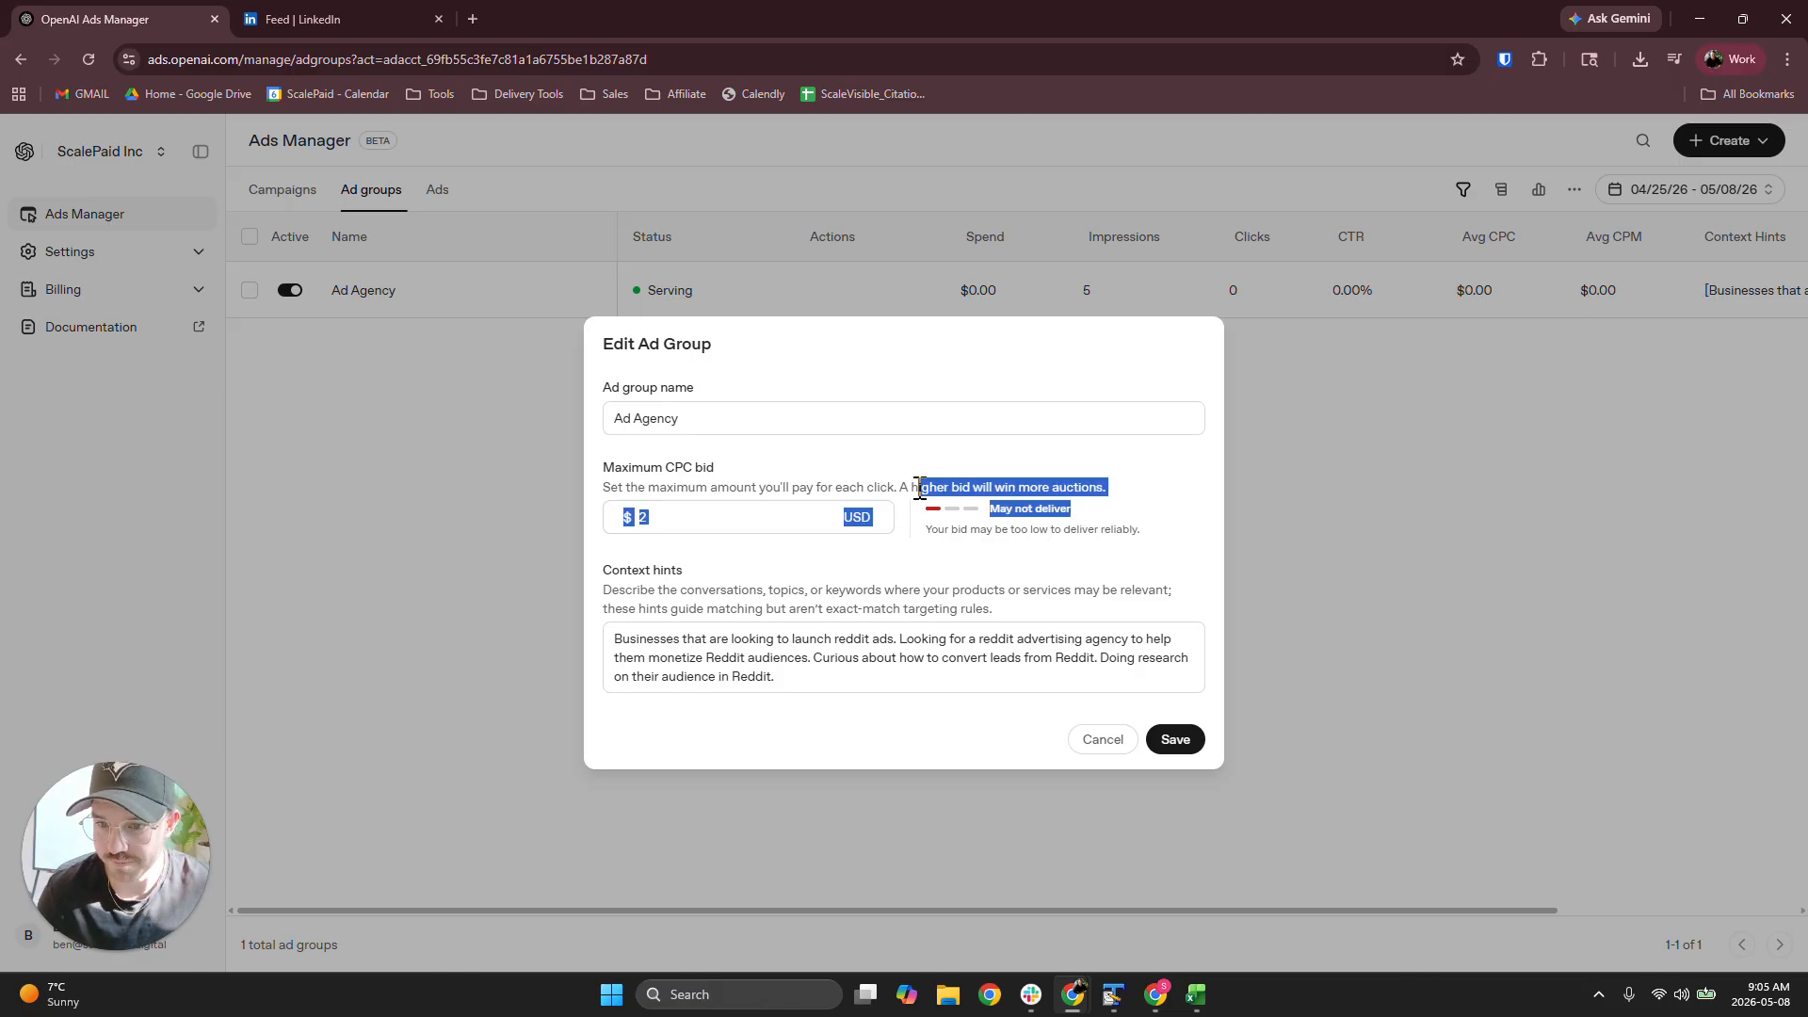
pyautogui.moveTo(1072, 509); pyautogui.dragTo(926, 521)
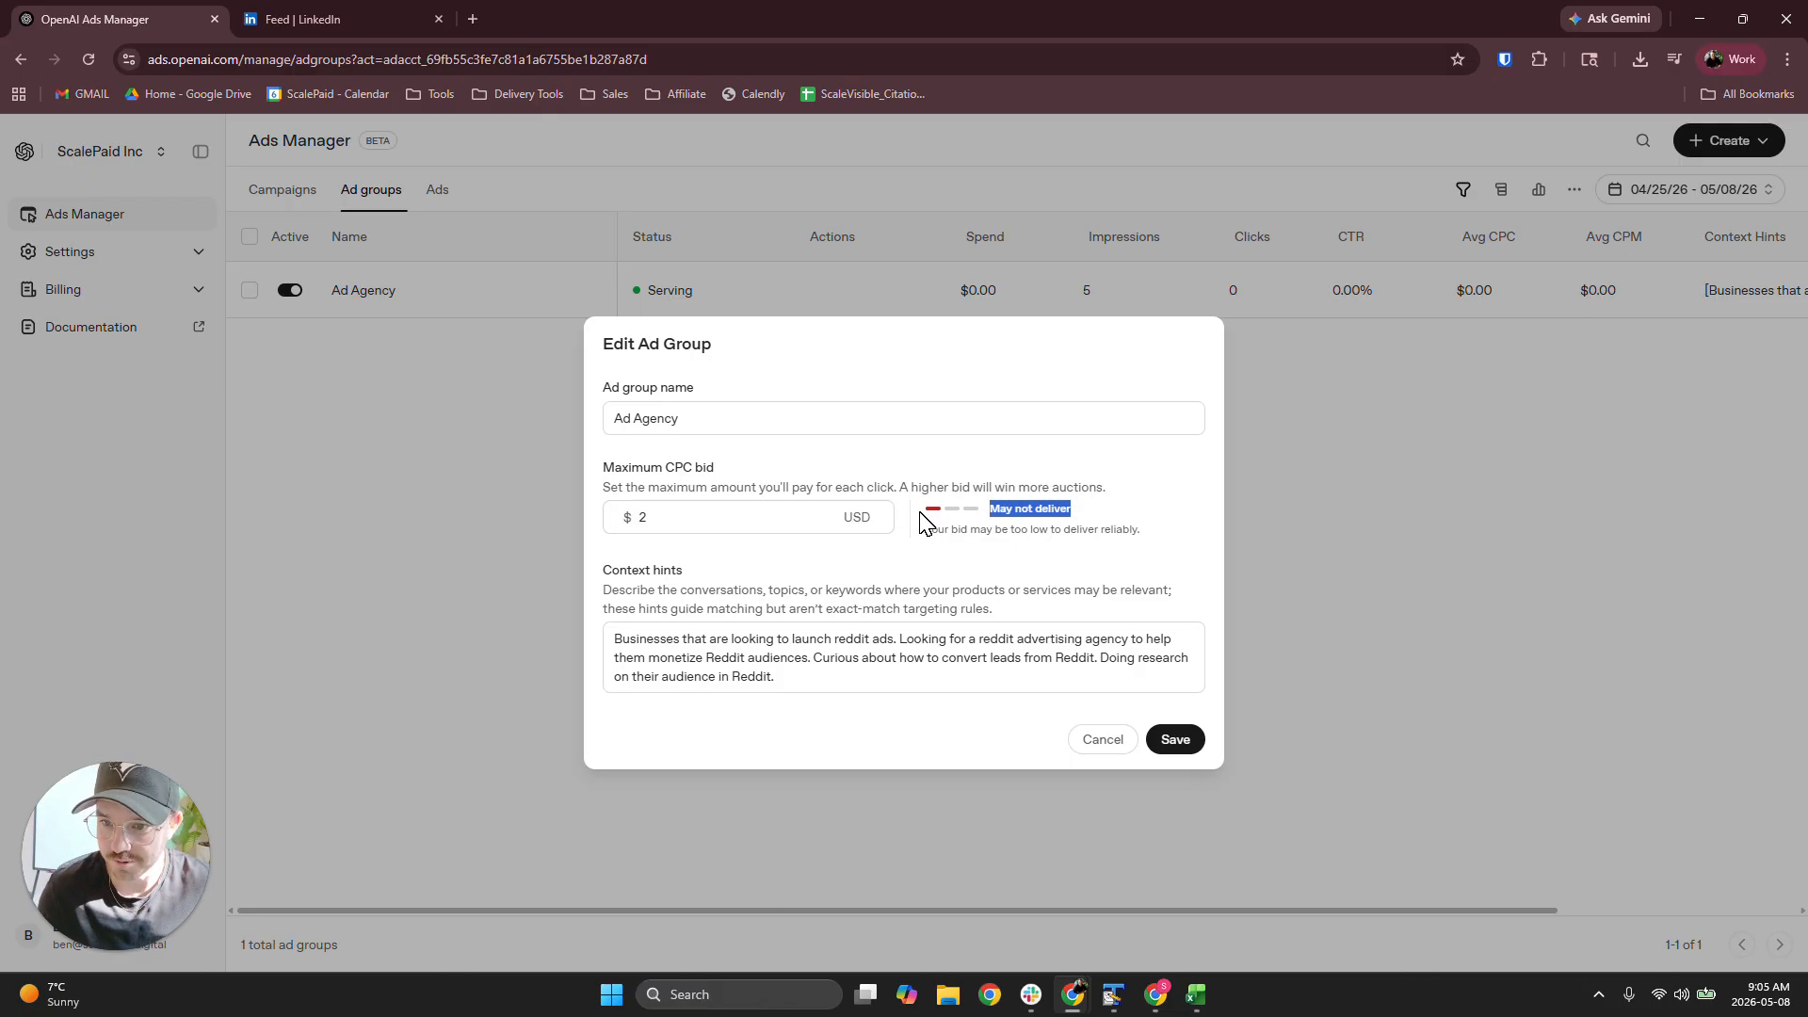
# Try maximum CPC bids of 3 and 5 USD to compare delivery ratings, and look over the context hints description
pyautogui.moveTo(657, 528); pyautogui.dragTo(571, 516)
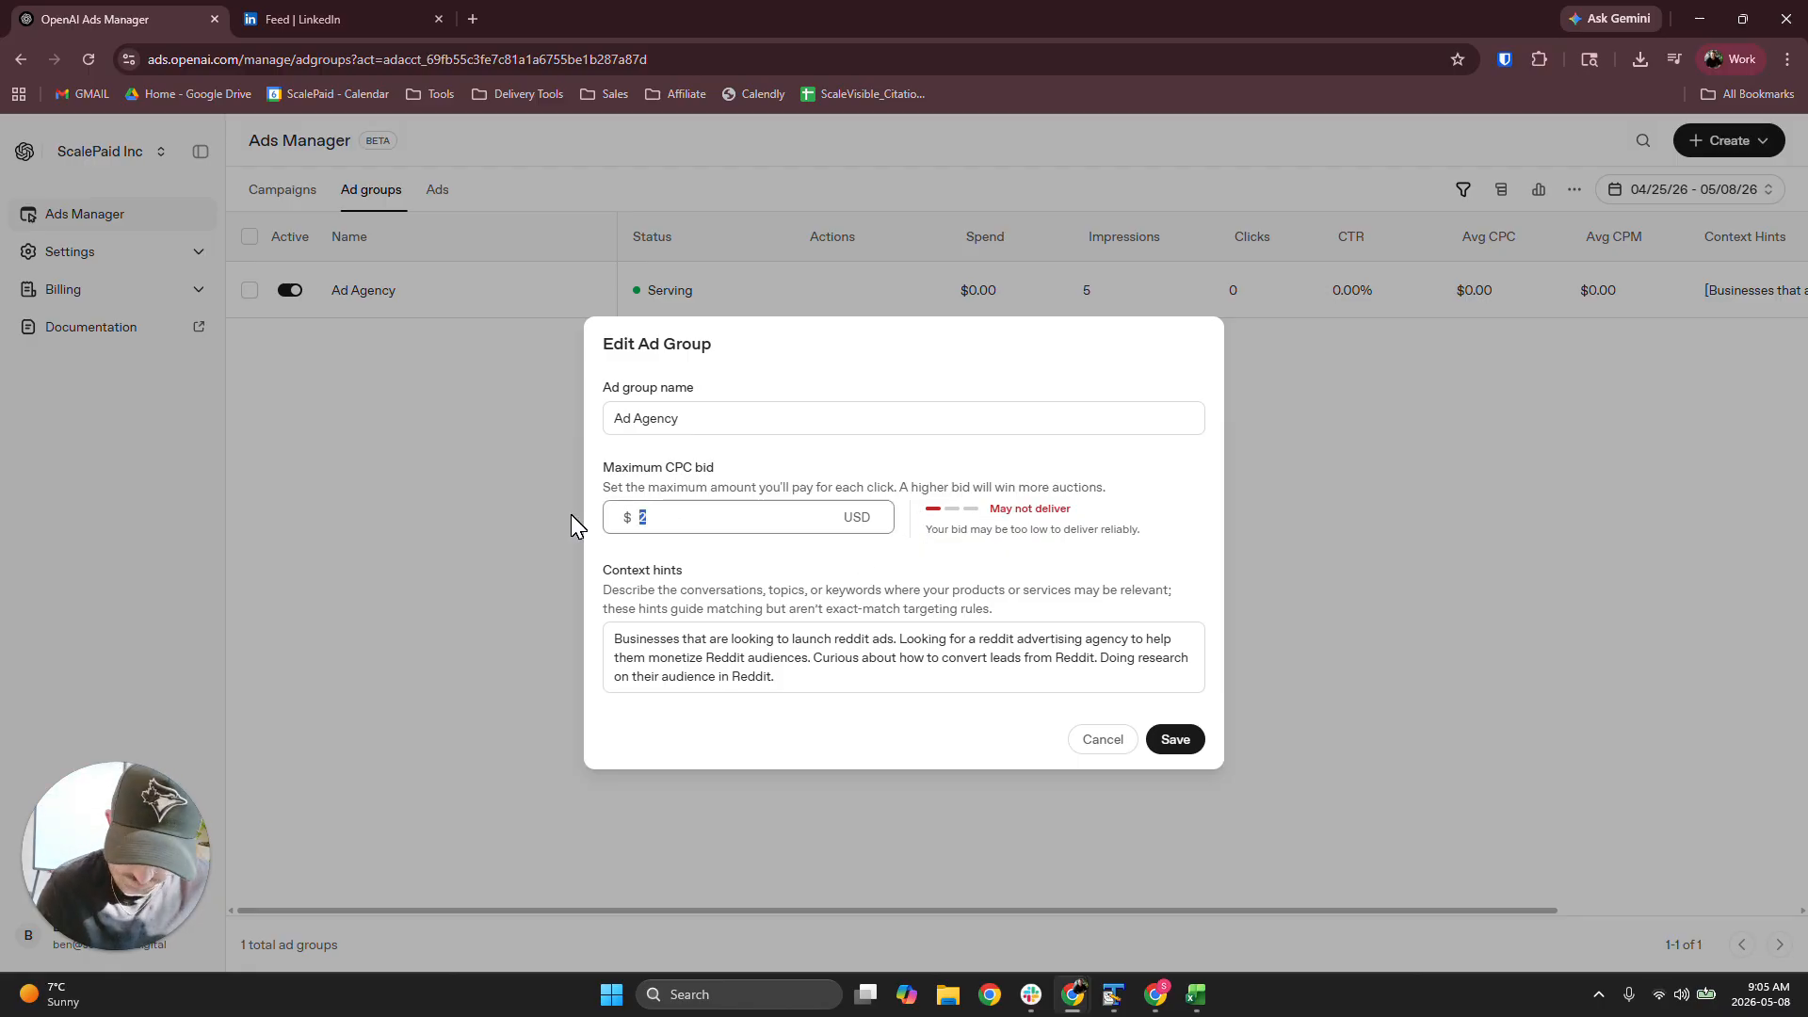
pyautogui.write('3')
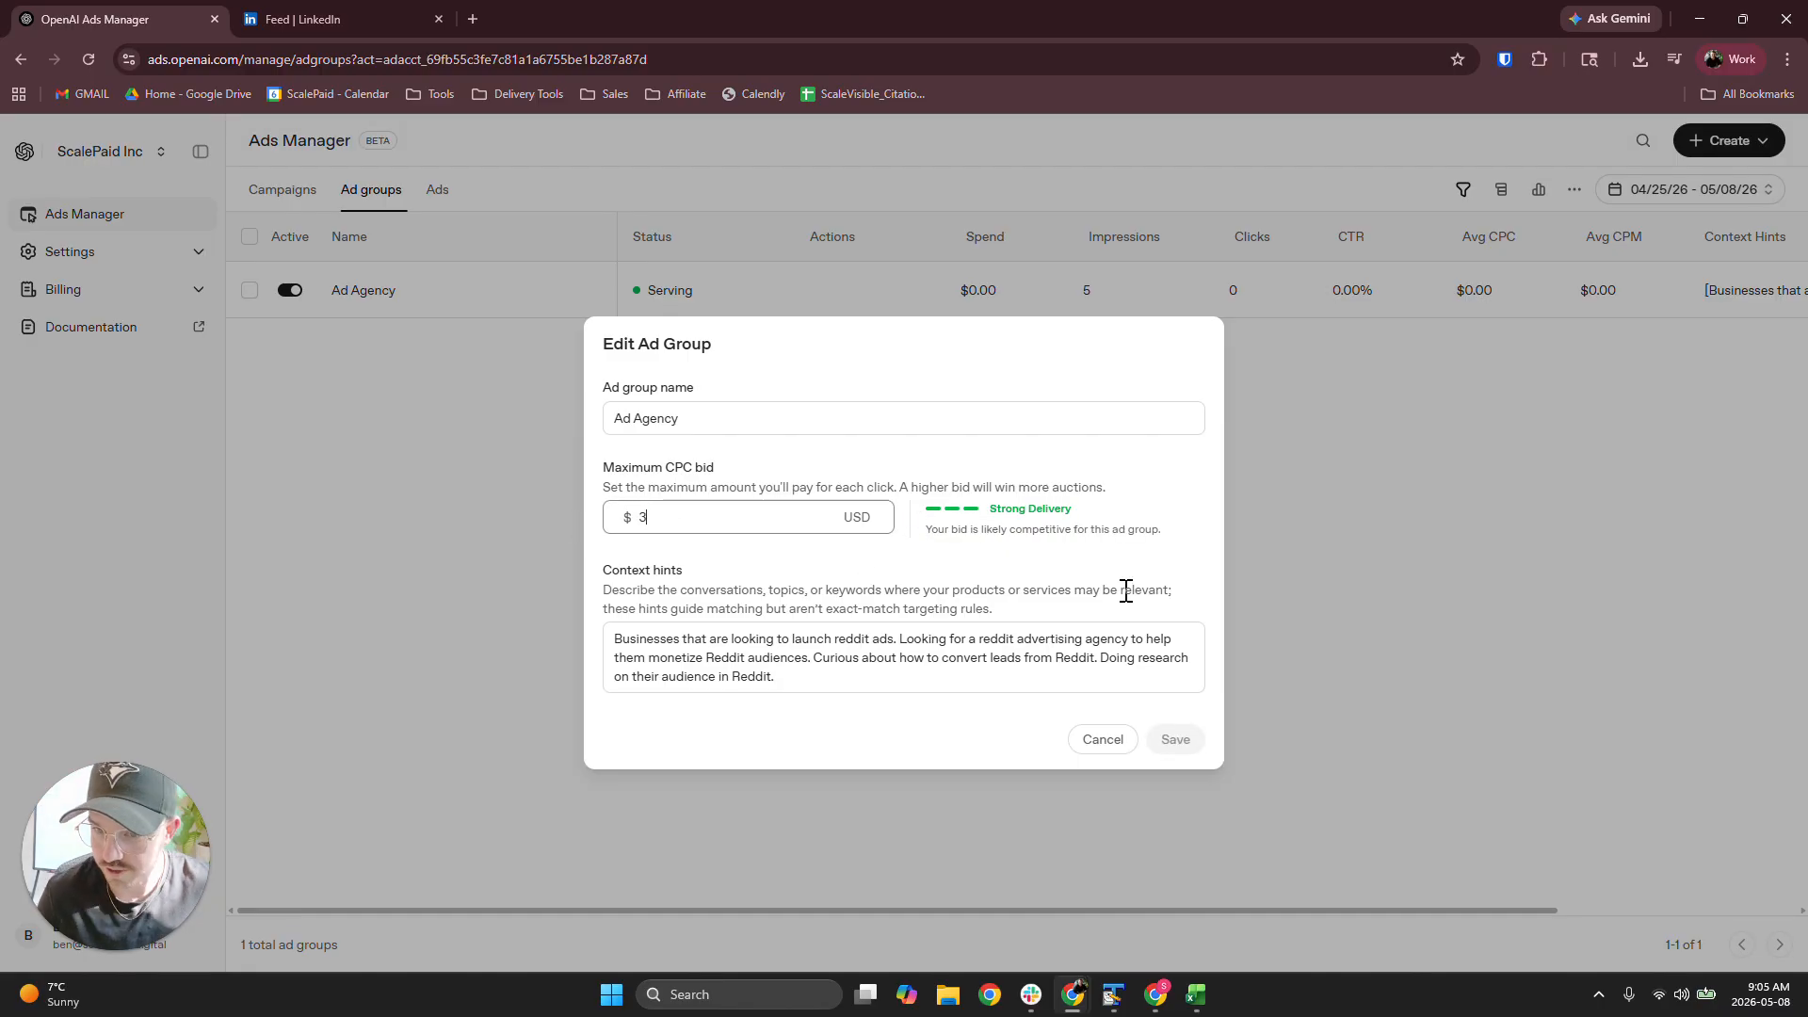
pyautogui.moveTo(1076, 502); pyautogui.dragTo(1083, 518)
pyautogui.click(1083, 519)
pyautogui.moveTo(732, 521); pyautogui.dragTo(569, 505)
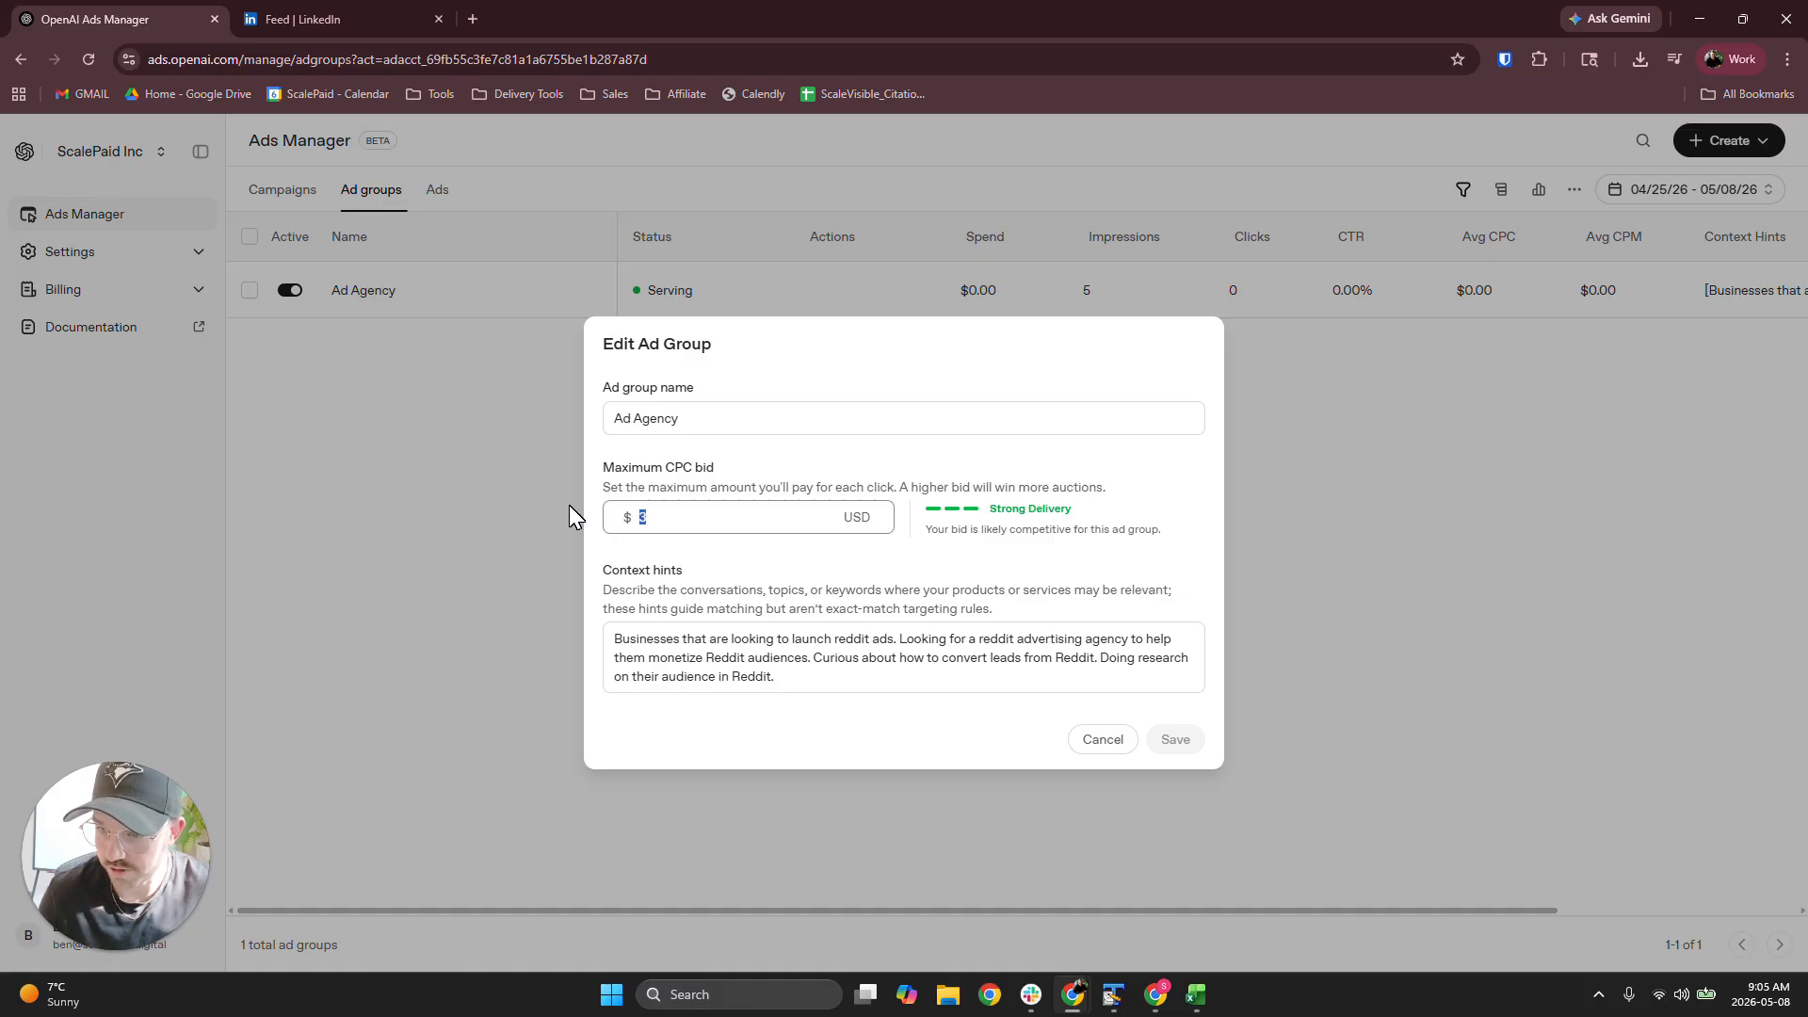
pyautogui.write('5')
pyautogui.click(1130, 551)
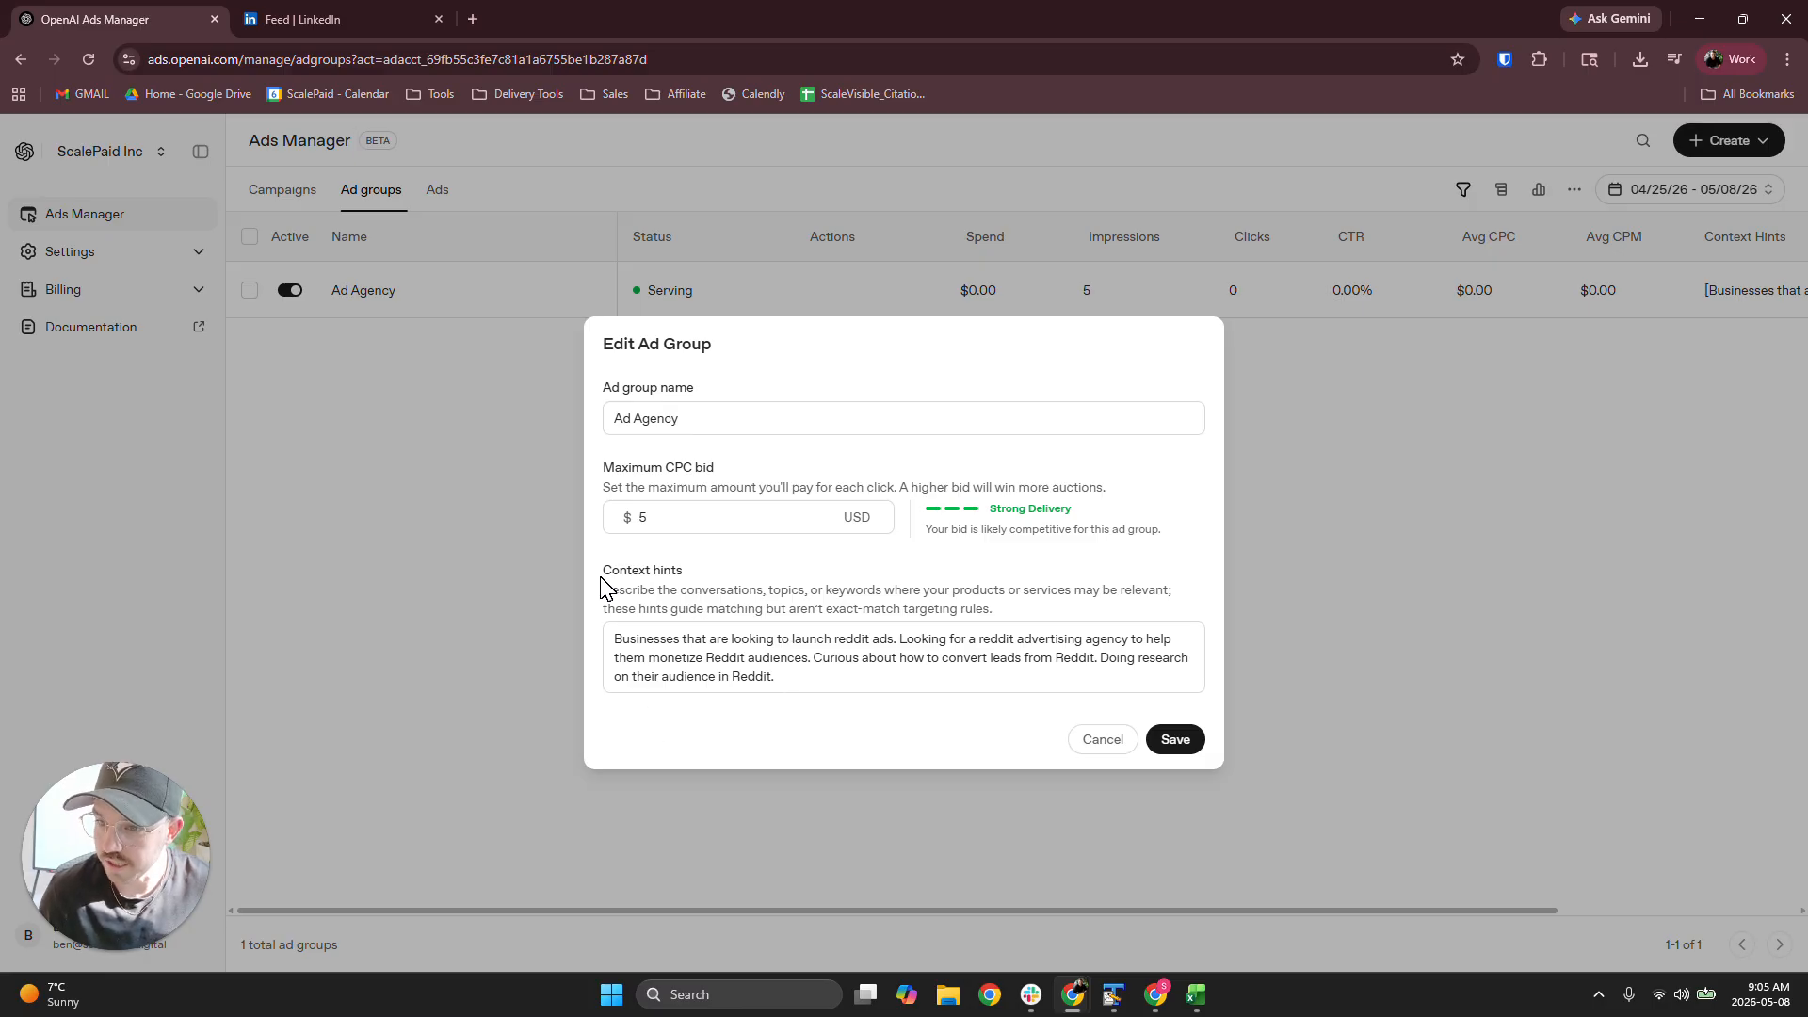
pyautogui.moveTo(604, 568); pyautogui.dragTo(706, 604)
pyautogui.click(758, 593)
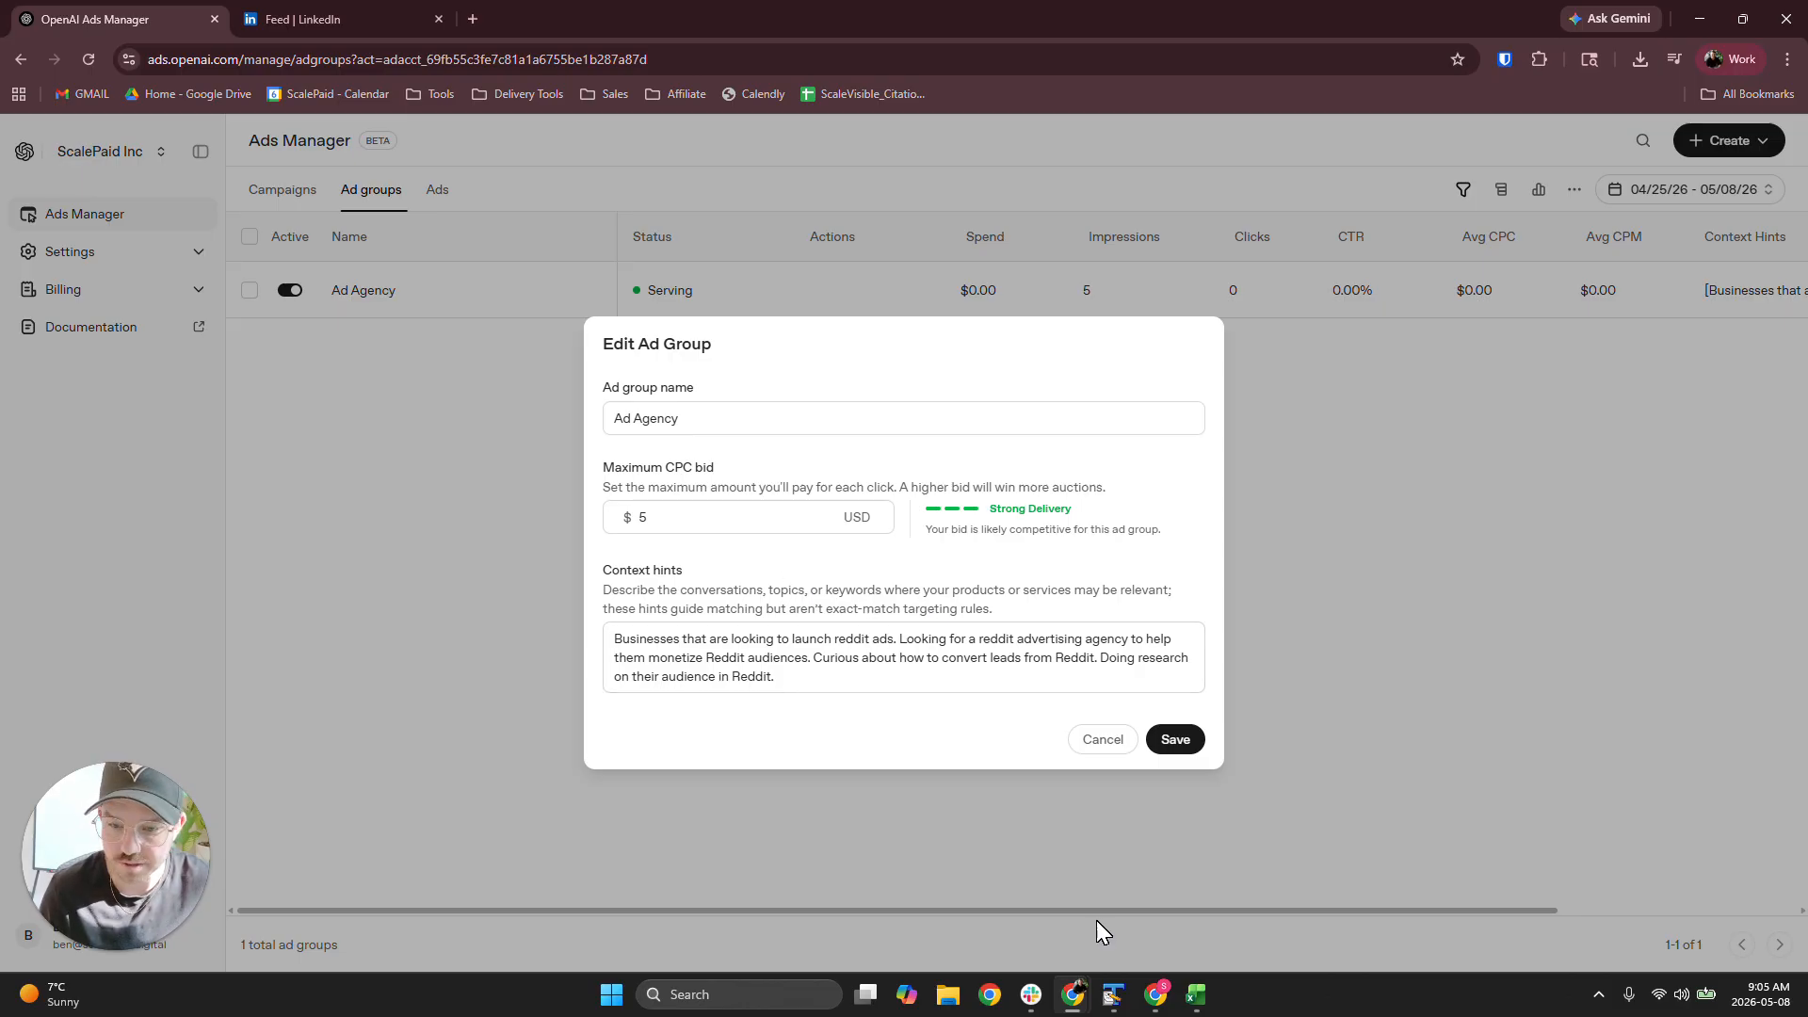
# Switch to the campaign workbook template in Excel and examine the title and link requirements on the ads sheet
pyautogui.click(1197, 996)
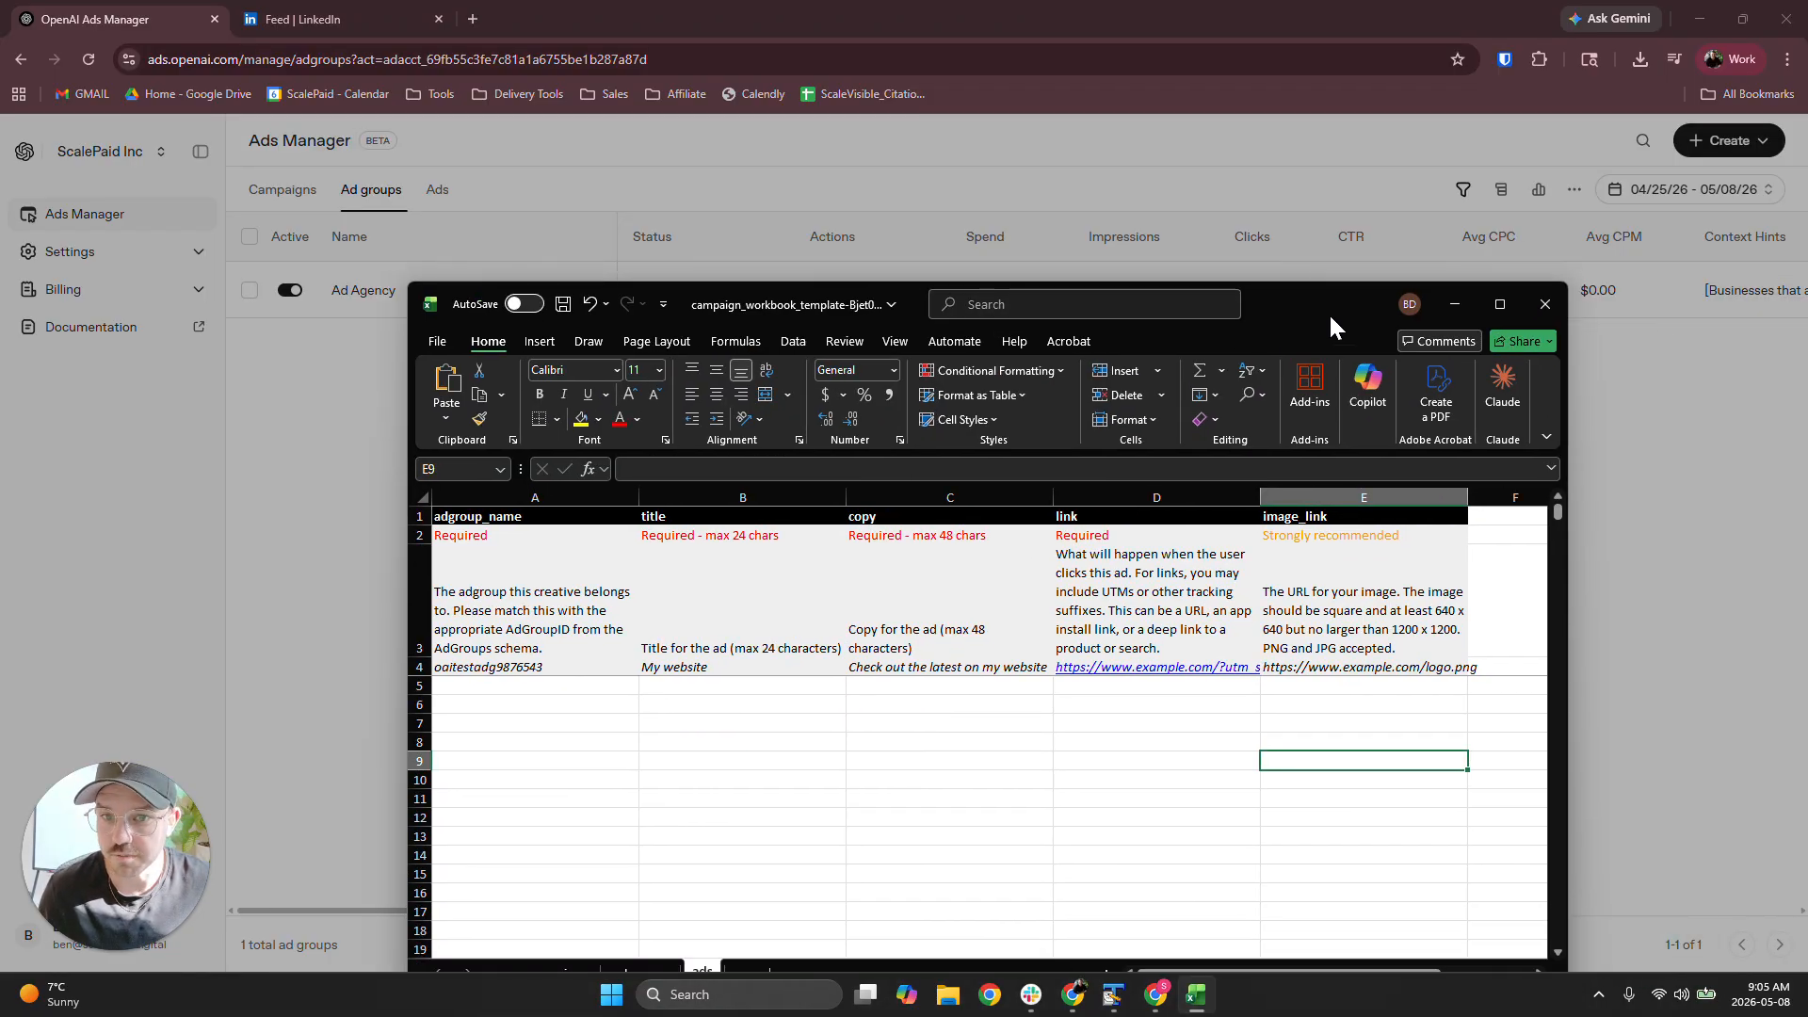
pyautogui.doubleClick(1330, 313)
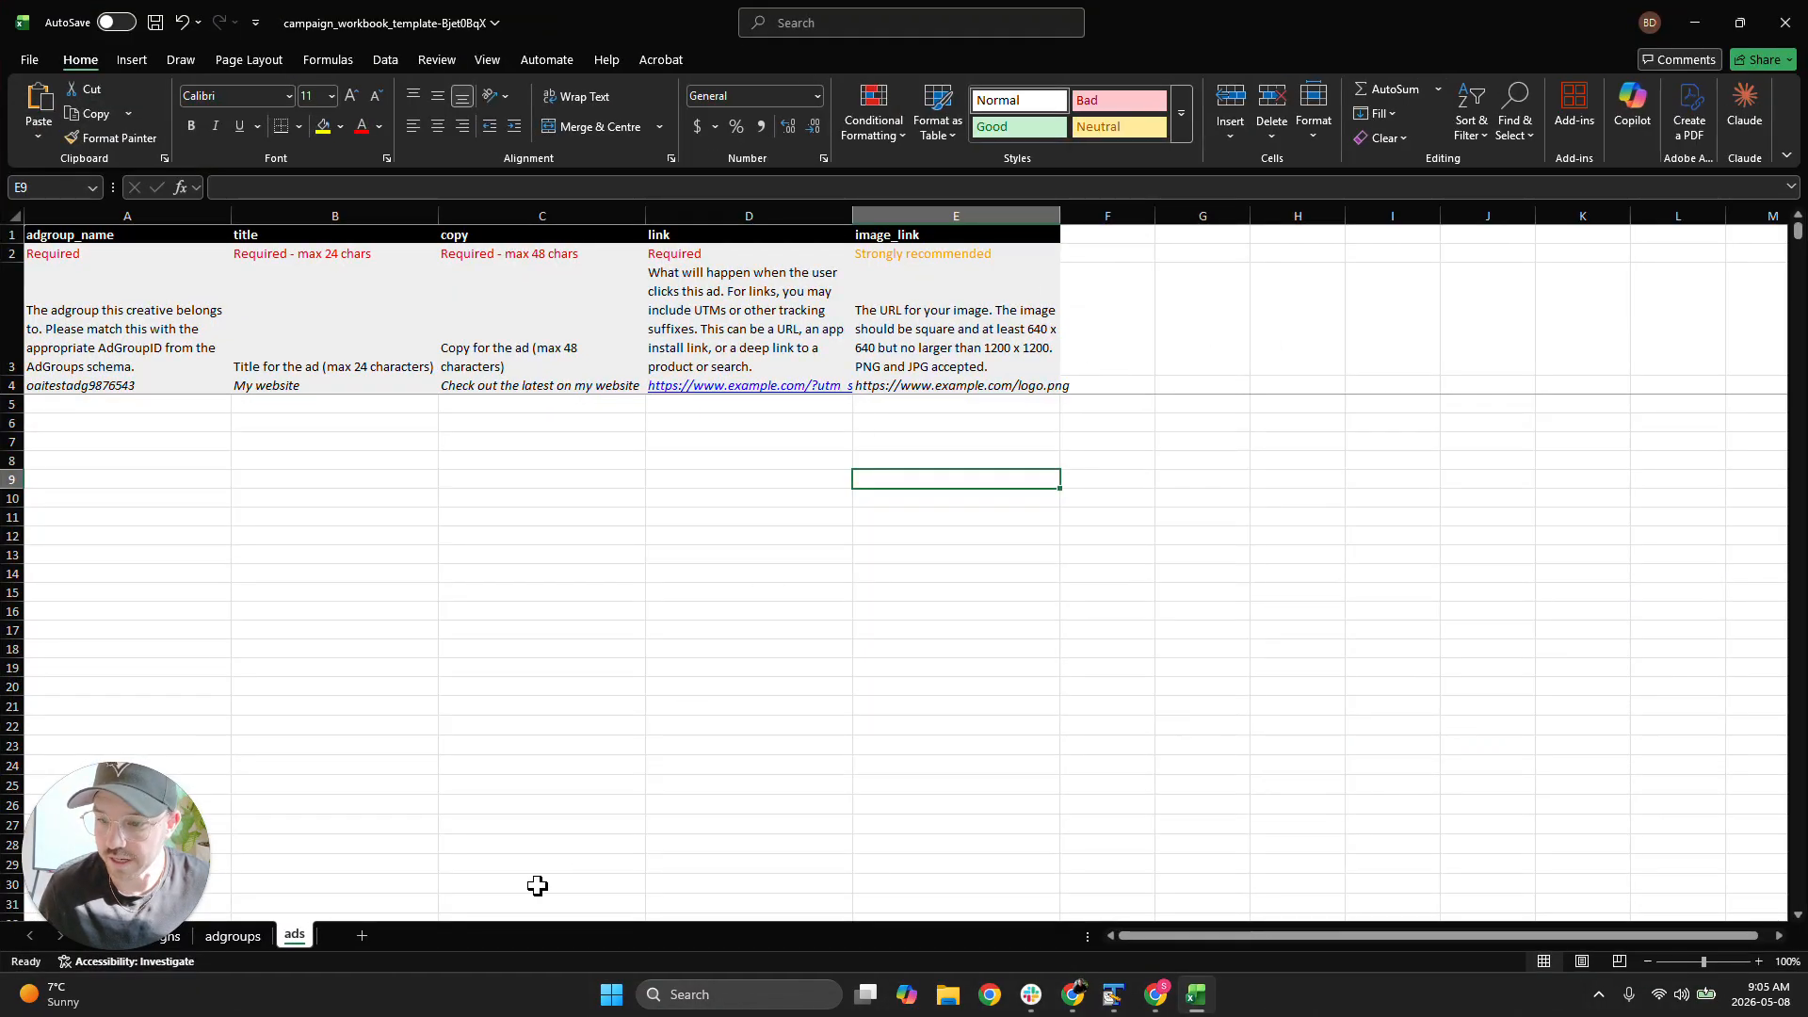
pyautogui.click(177, 937)
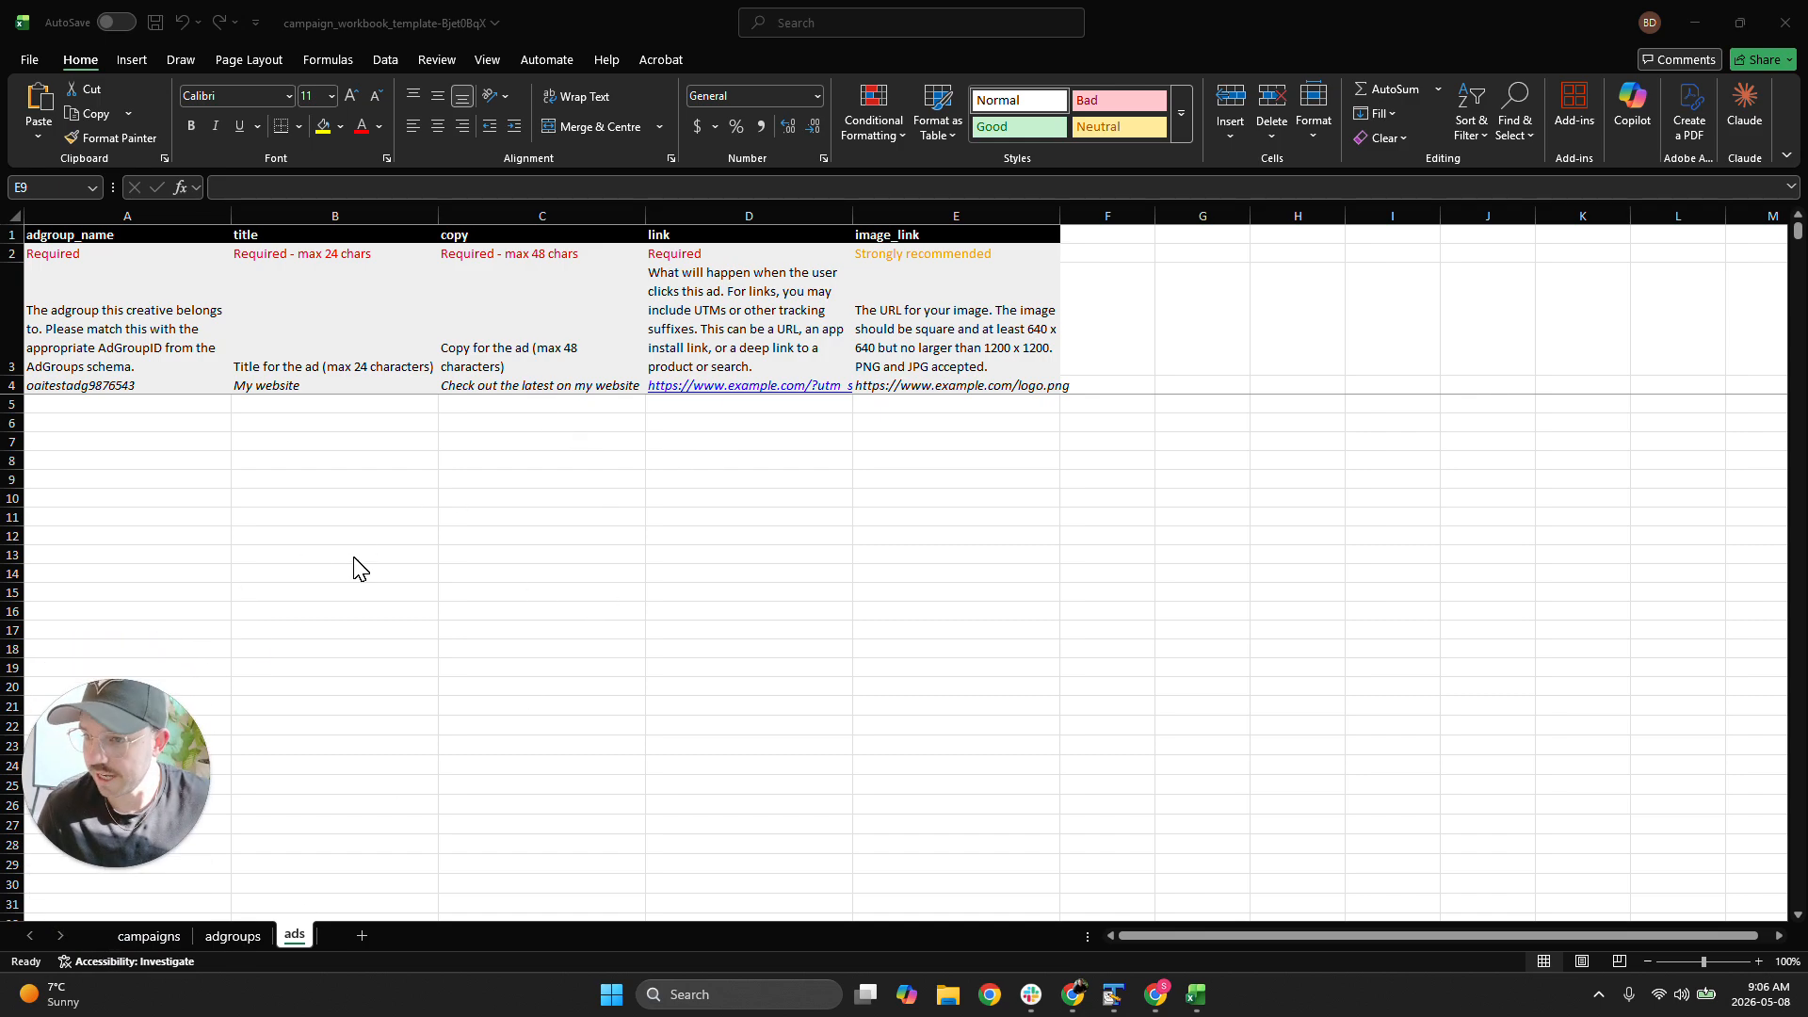
pyautogui.click(336, 330)
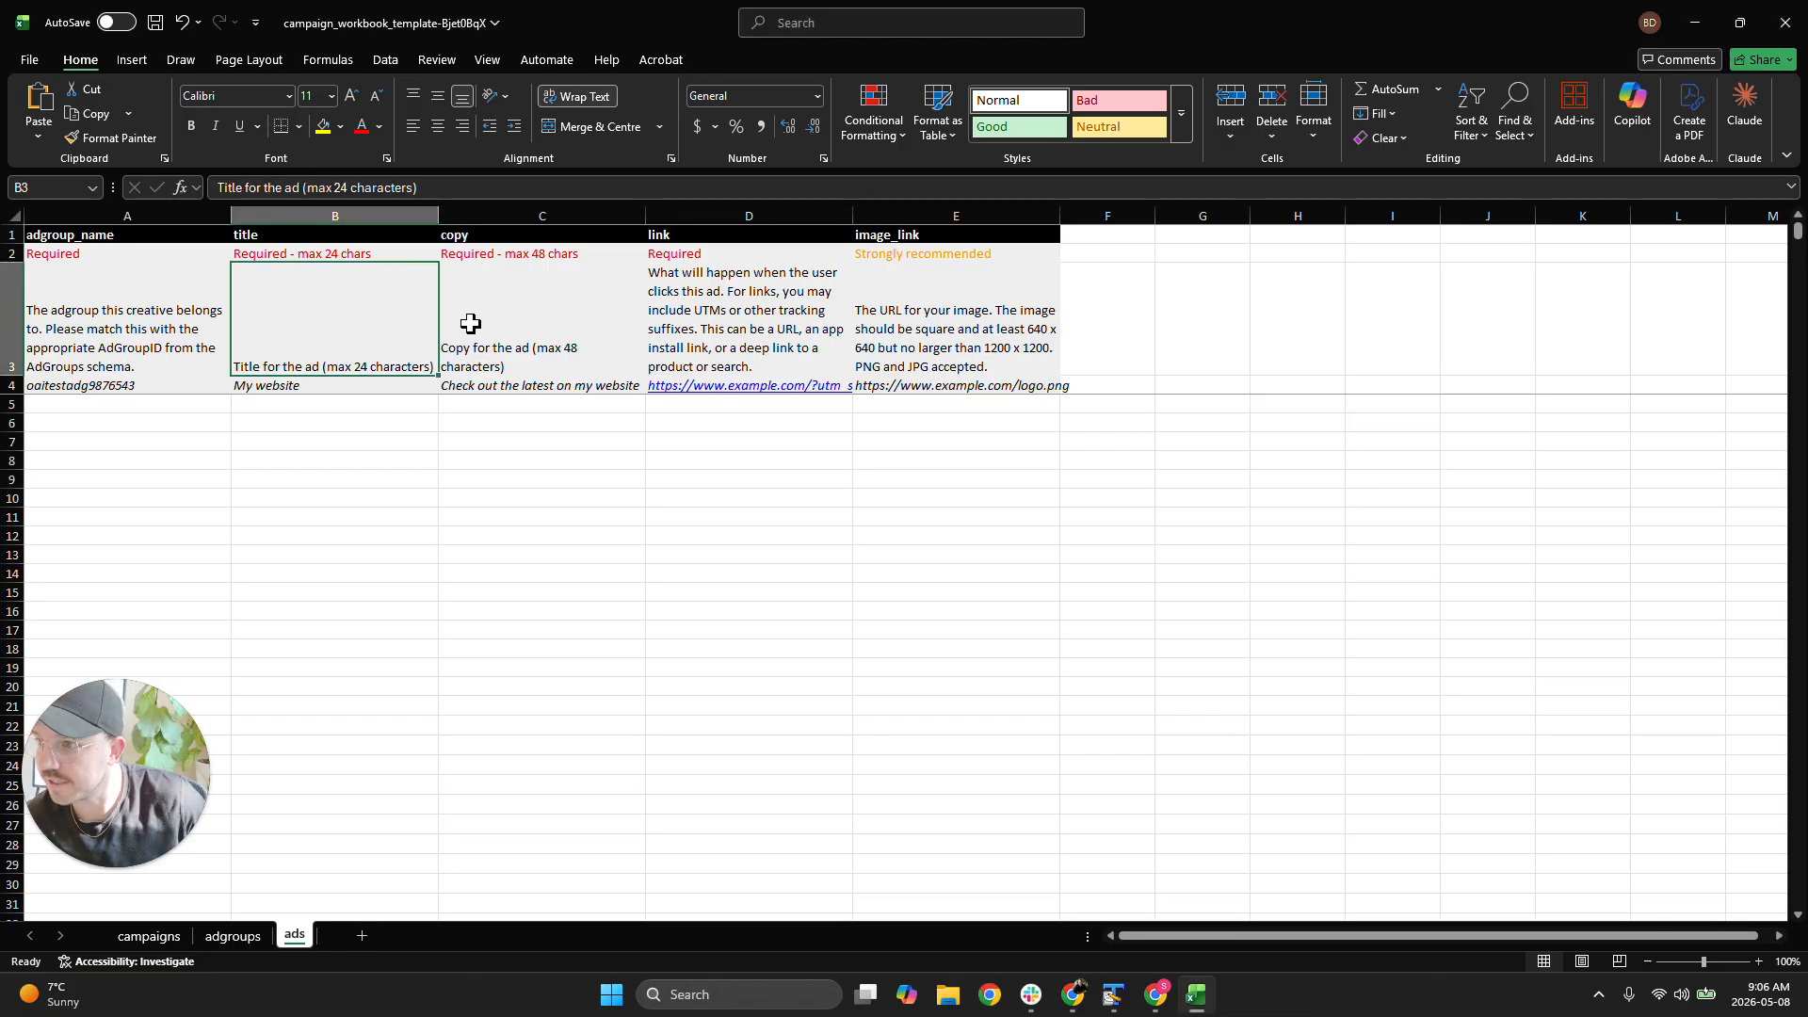
pyautogui.click(763, 341)
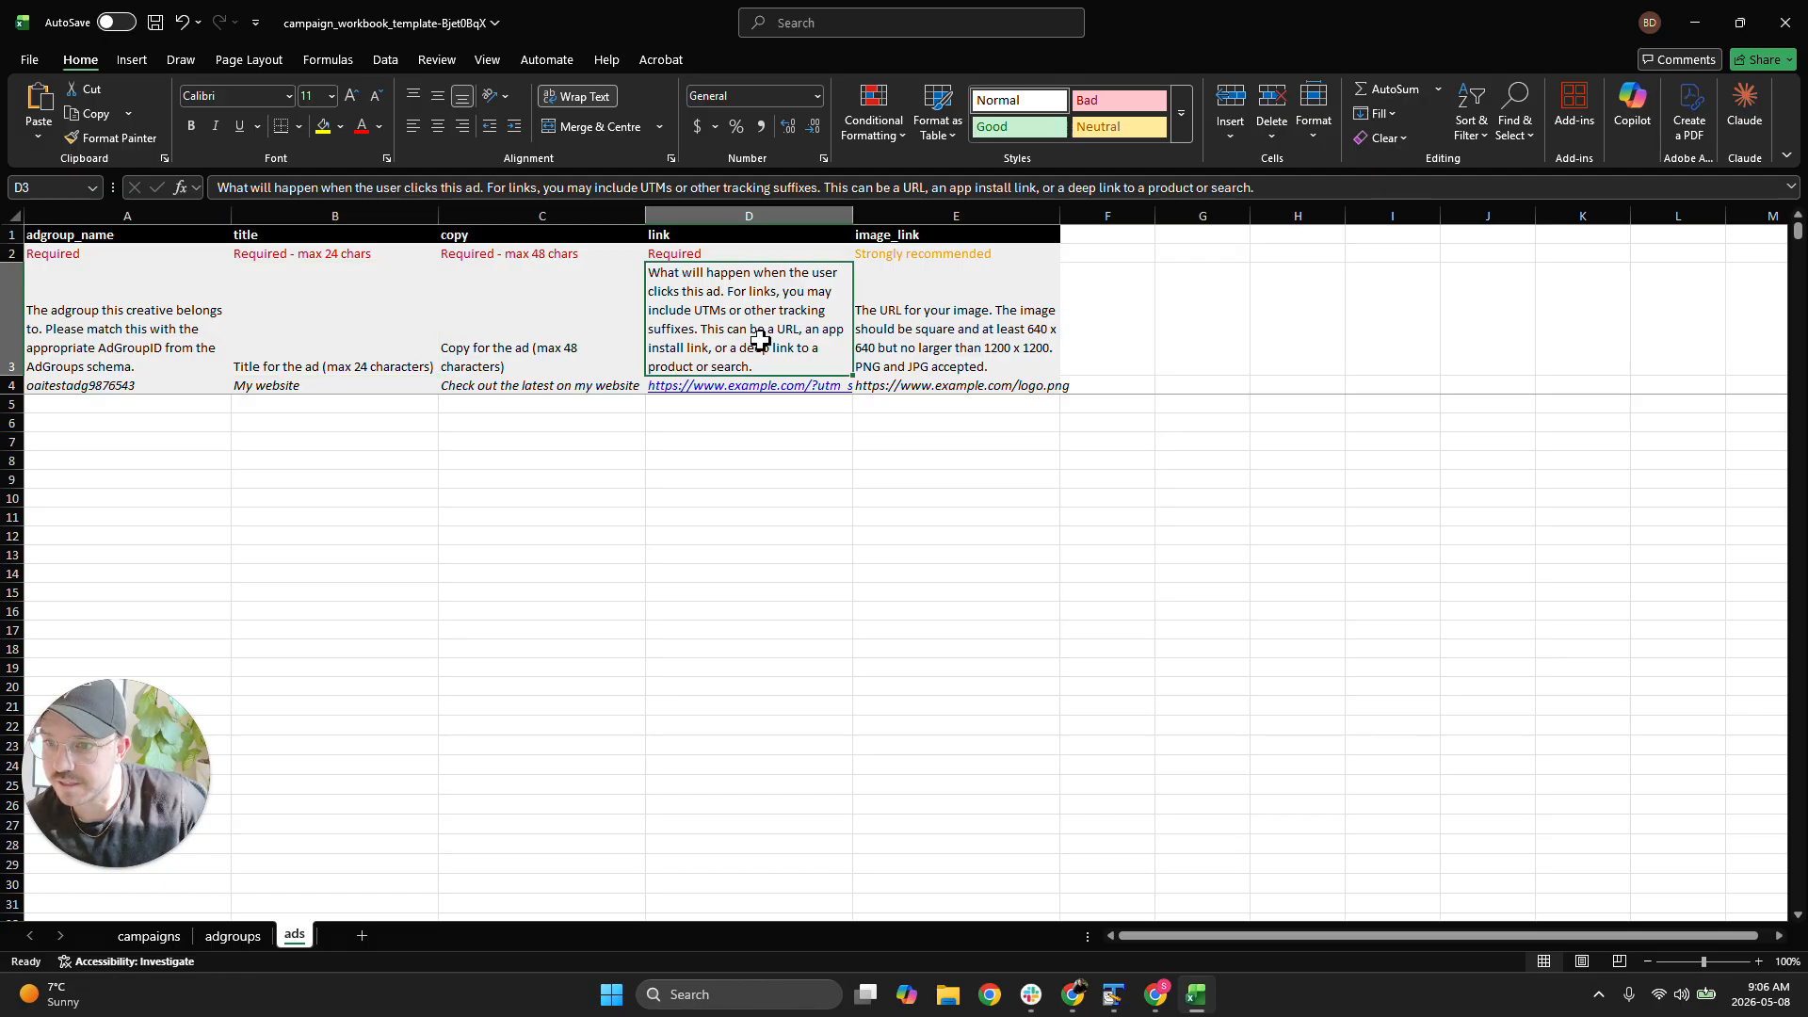
pyautogui.click(585, 556)
# Examine the keywords and negative_keywords instructions and the keyword example on the adgroups sheet
pyautogui.hotkey('ctrl', 'pageup')
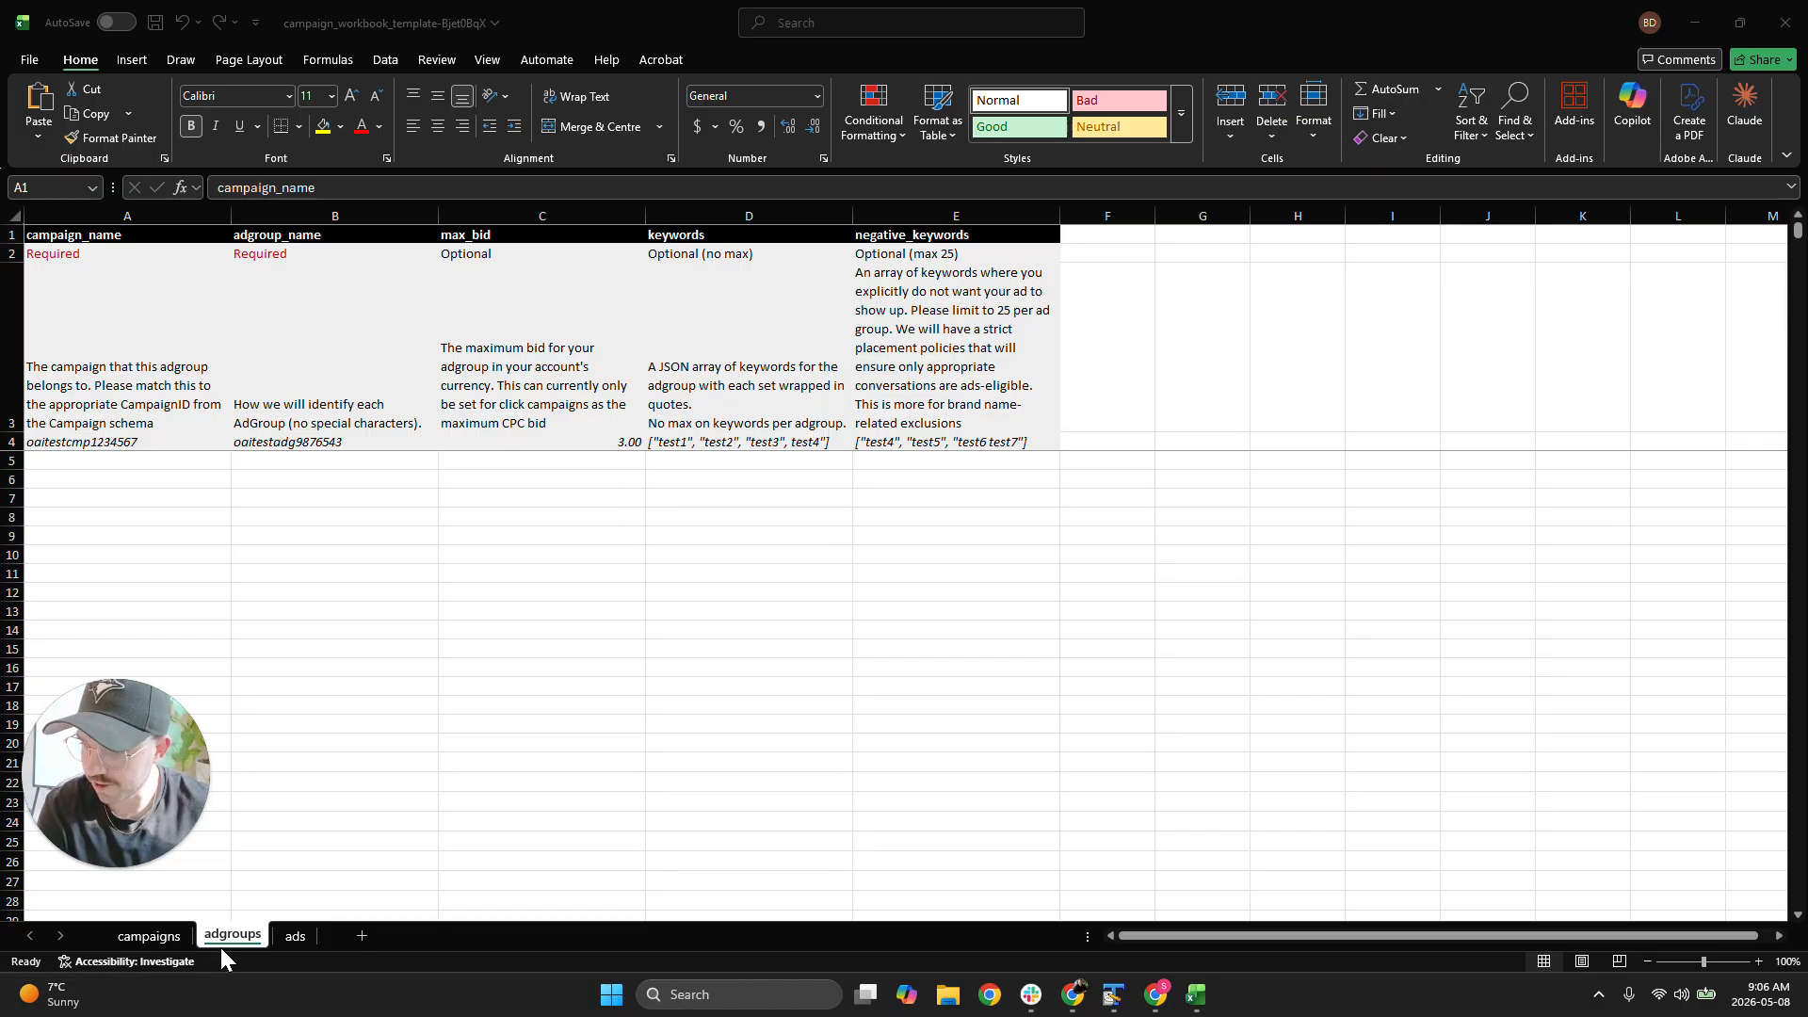
pyautogui.click(718, 376)
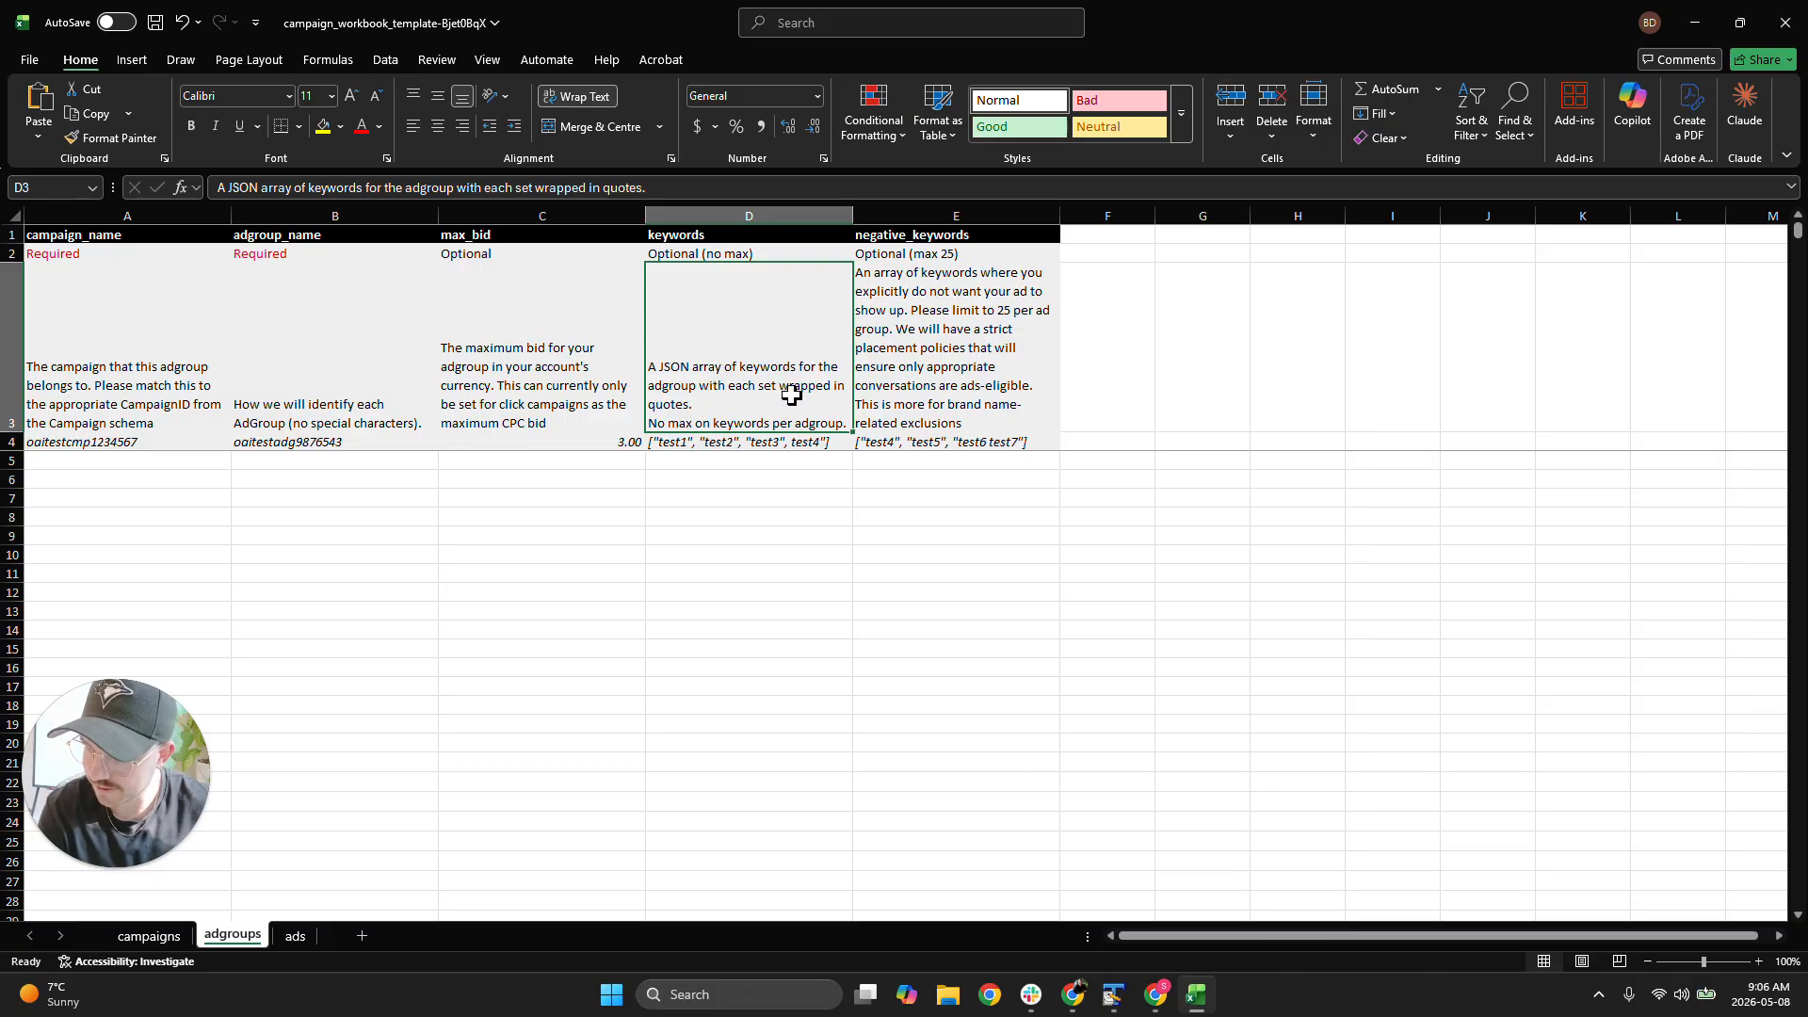
pyautogui.click(744, 442)
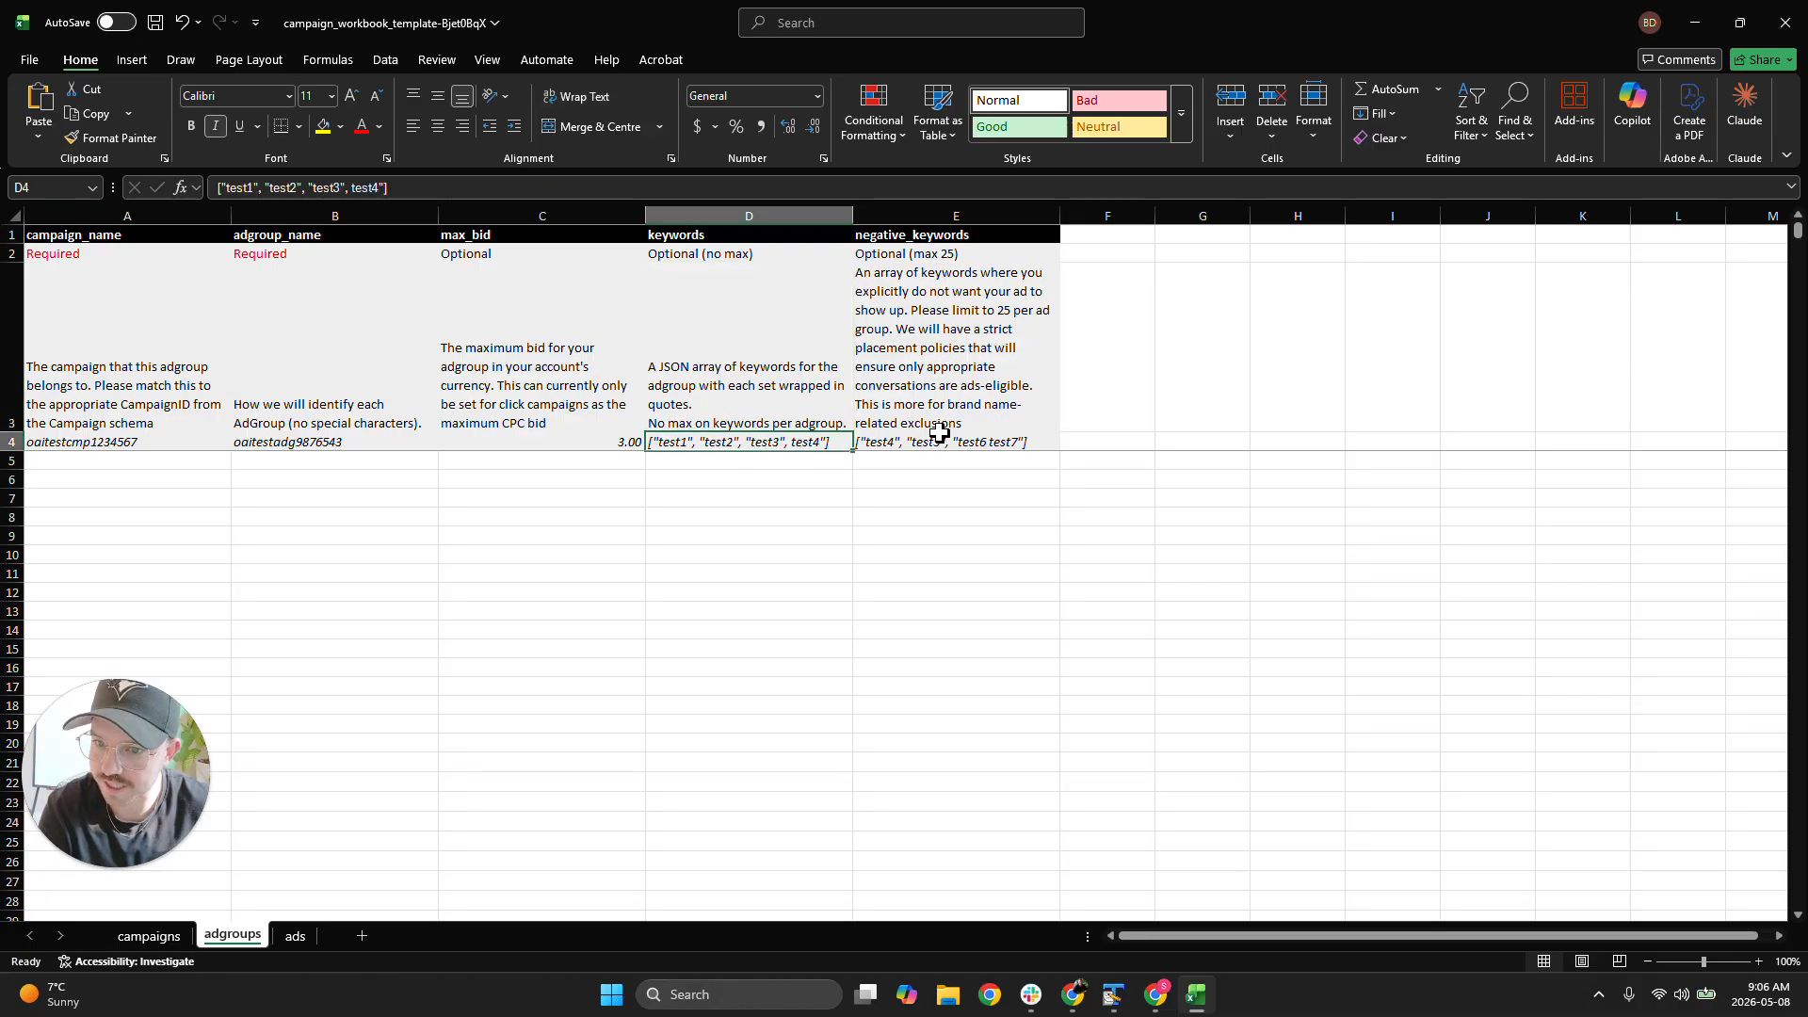
pyautogui.click(1003, 390)
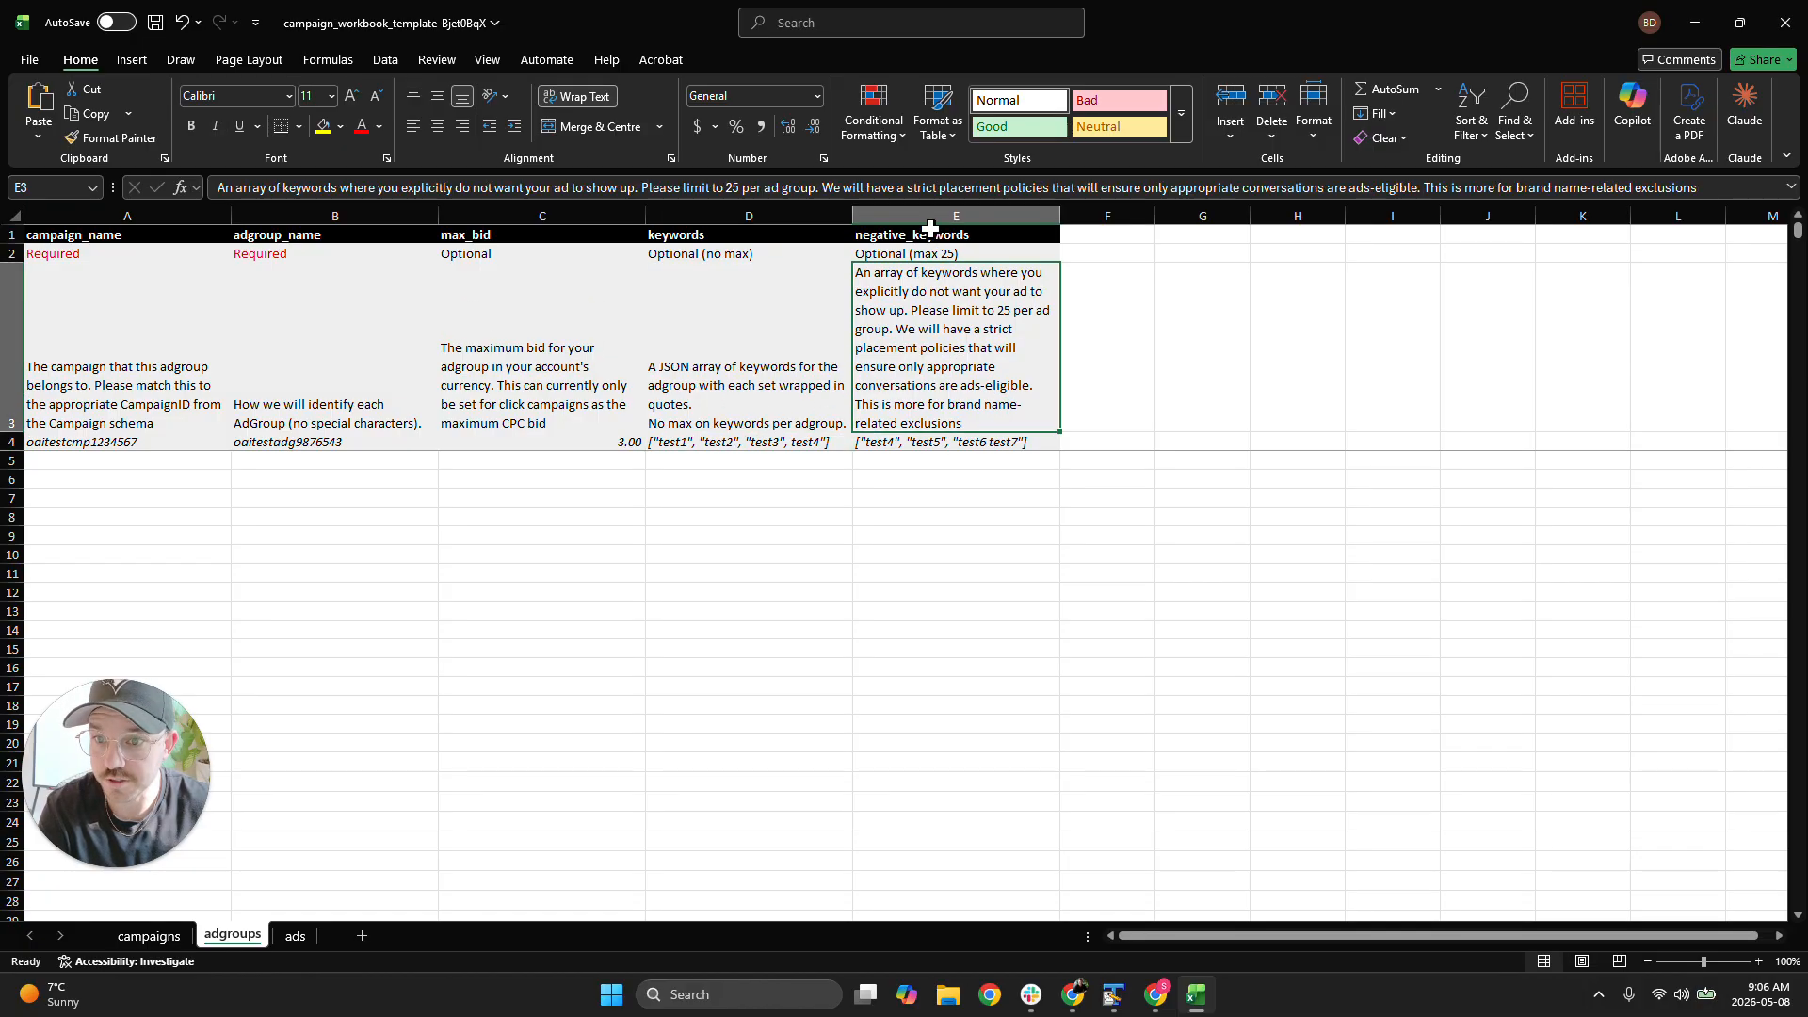
pyautogui.click(930, 231)
pyautogui.click(940, 325)
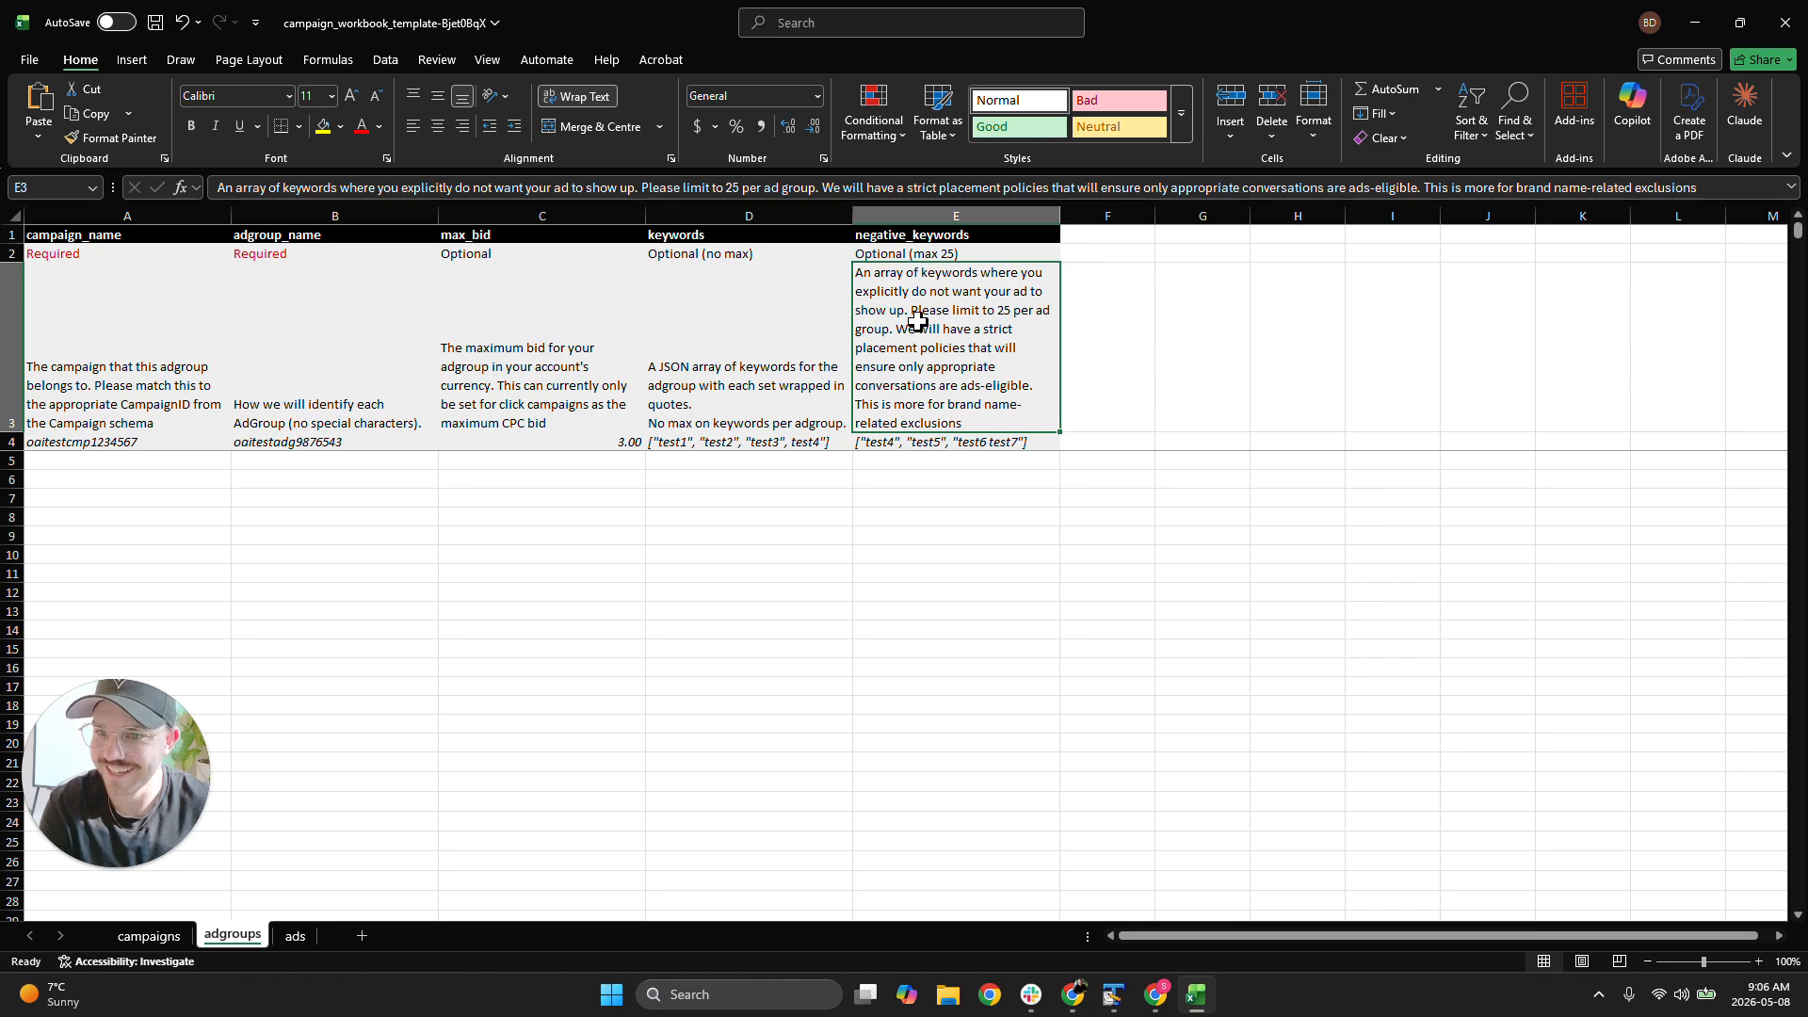
# Return to Ads Manager and cancel the edits to the Ad Agency ad group
pyautogui.moveTo(1293, 8); pyautogui.dragTo(1807, 75)
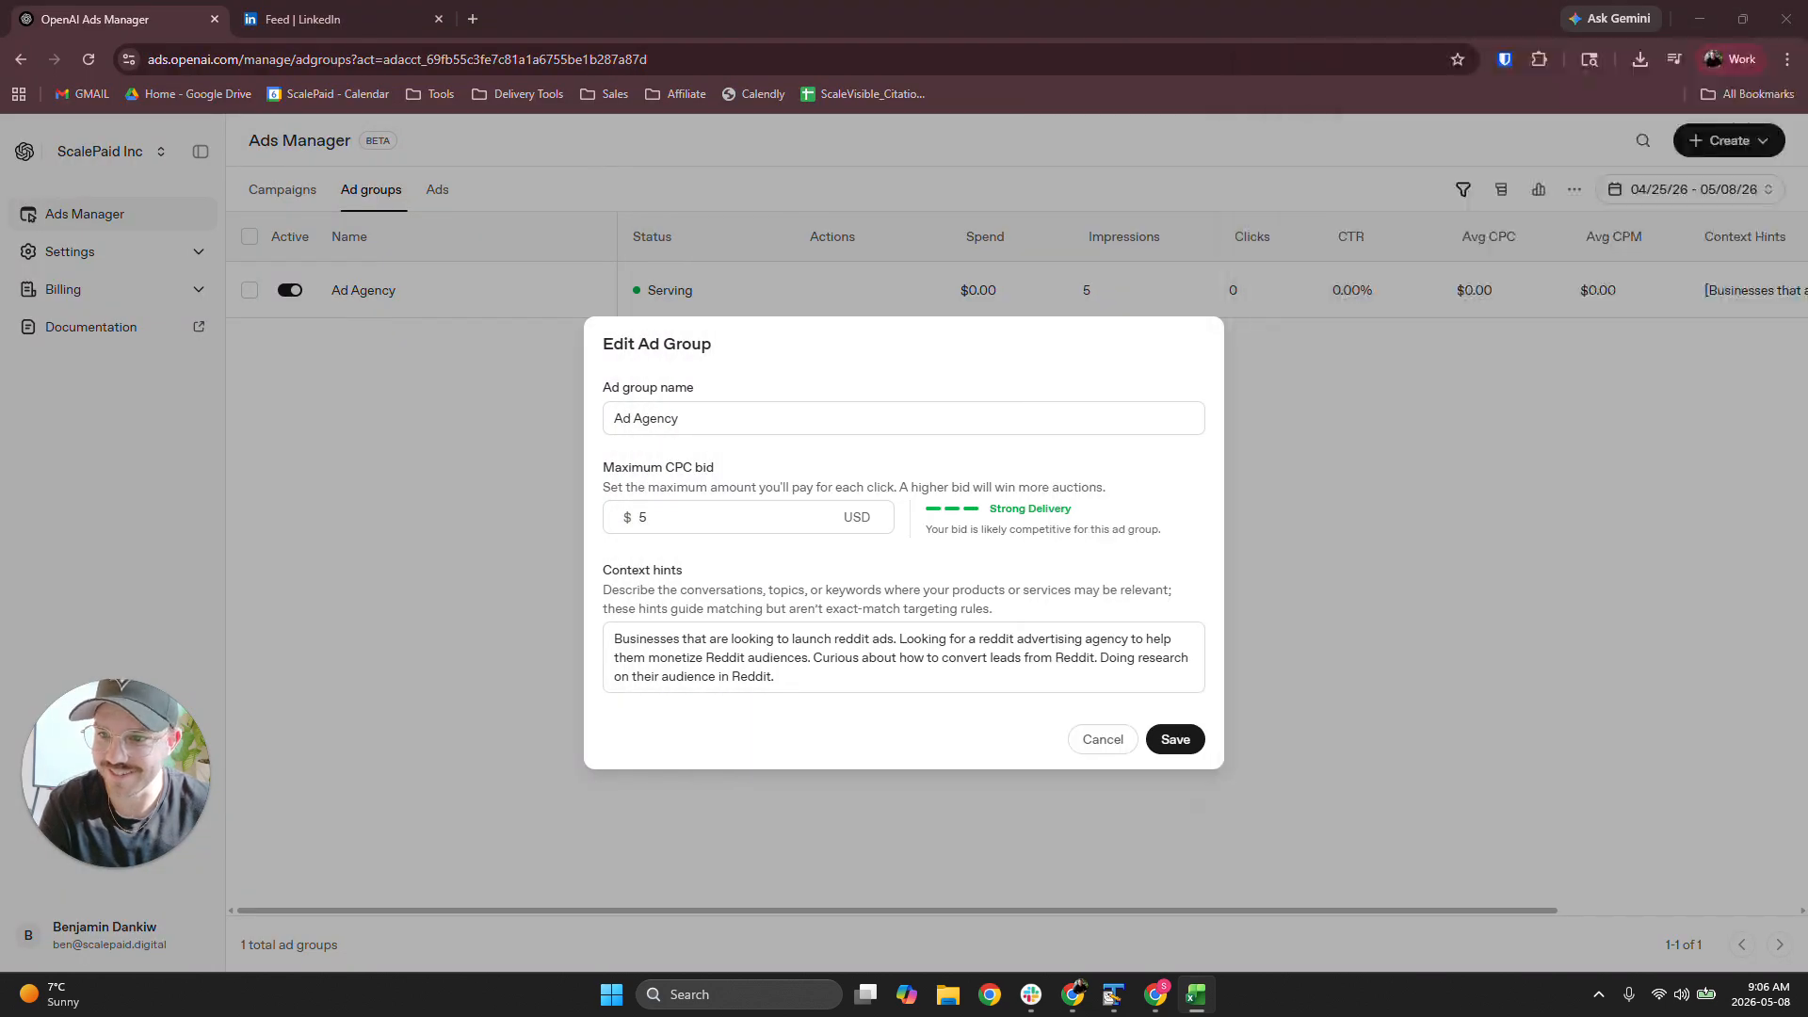
pyautogui.click(931, 563)
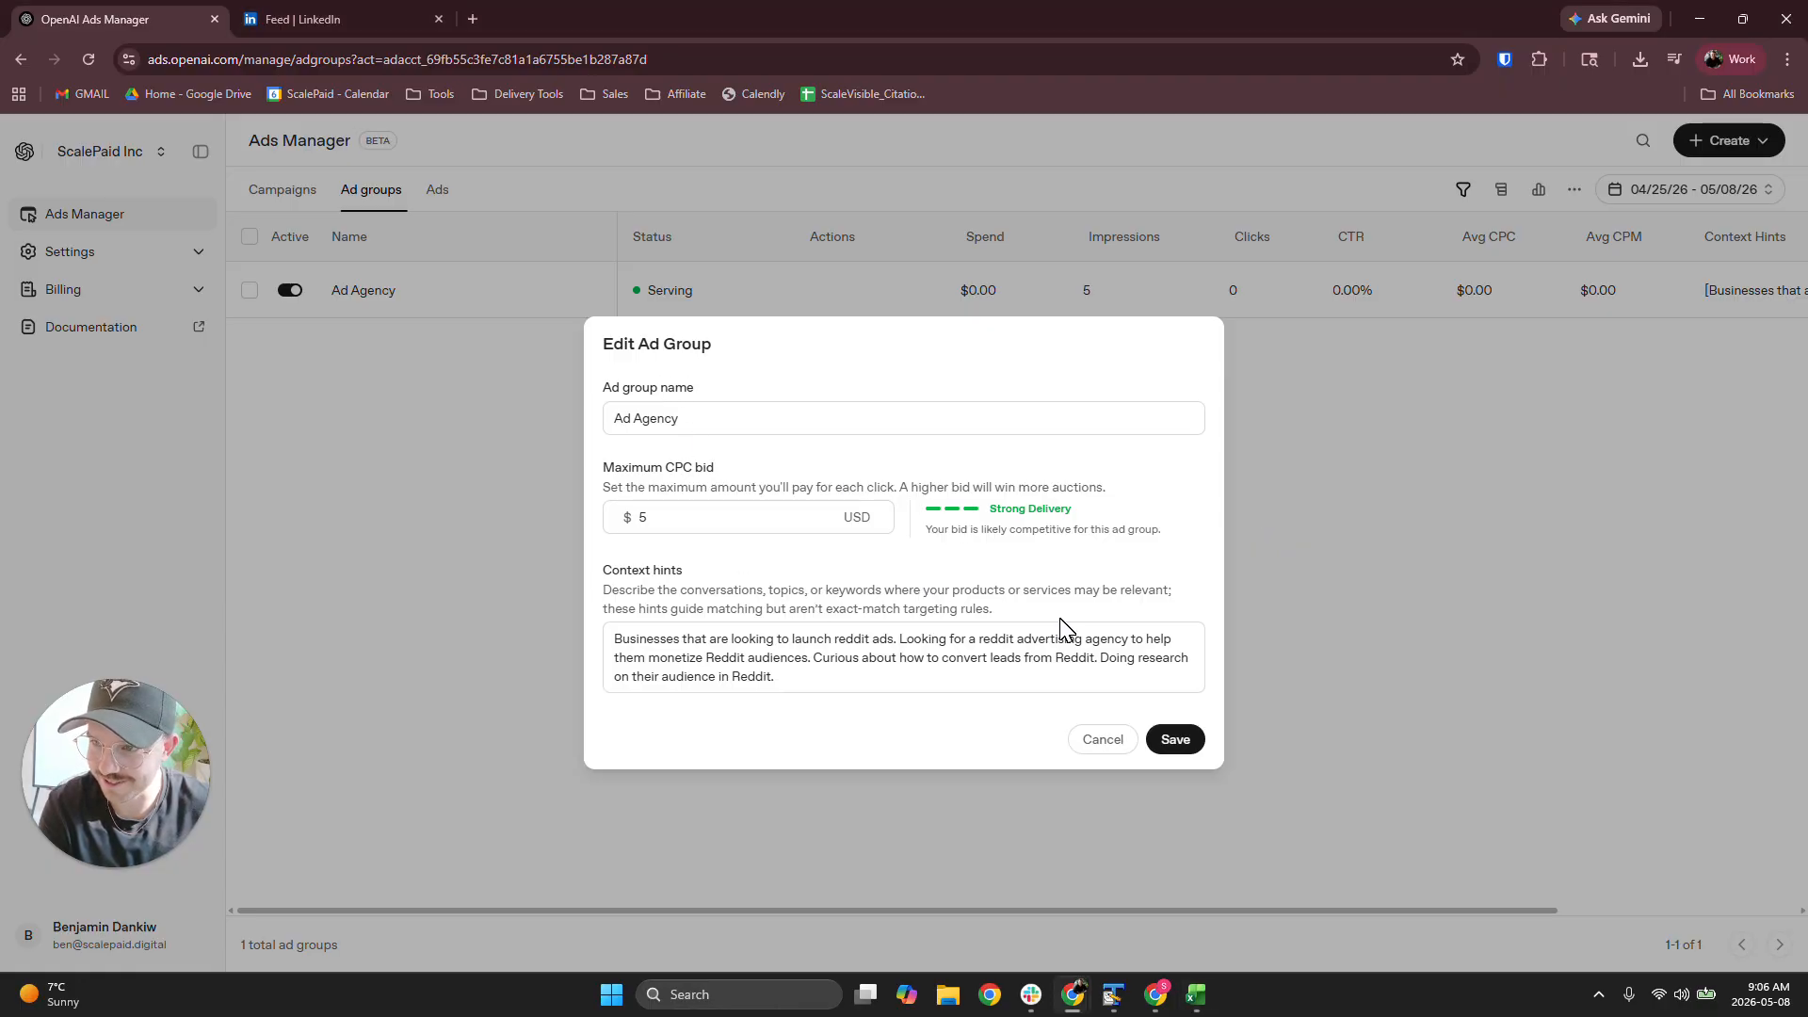
pyautogui.click(1102, 740)
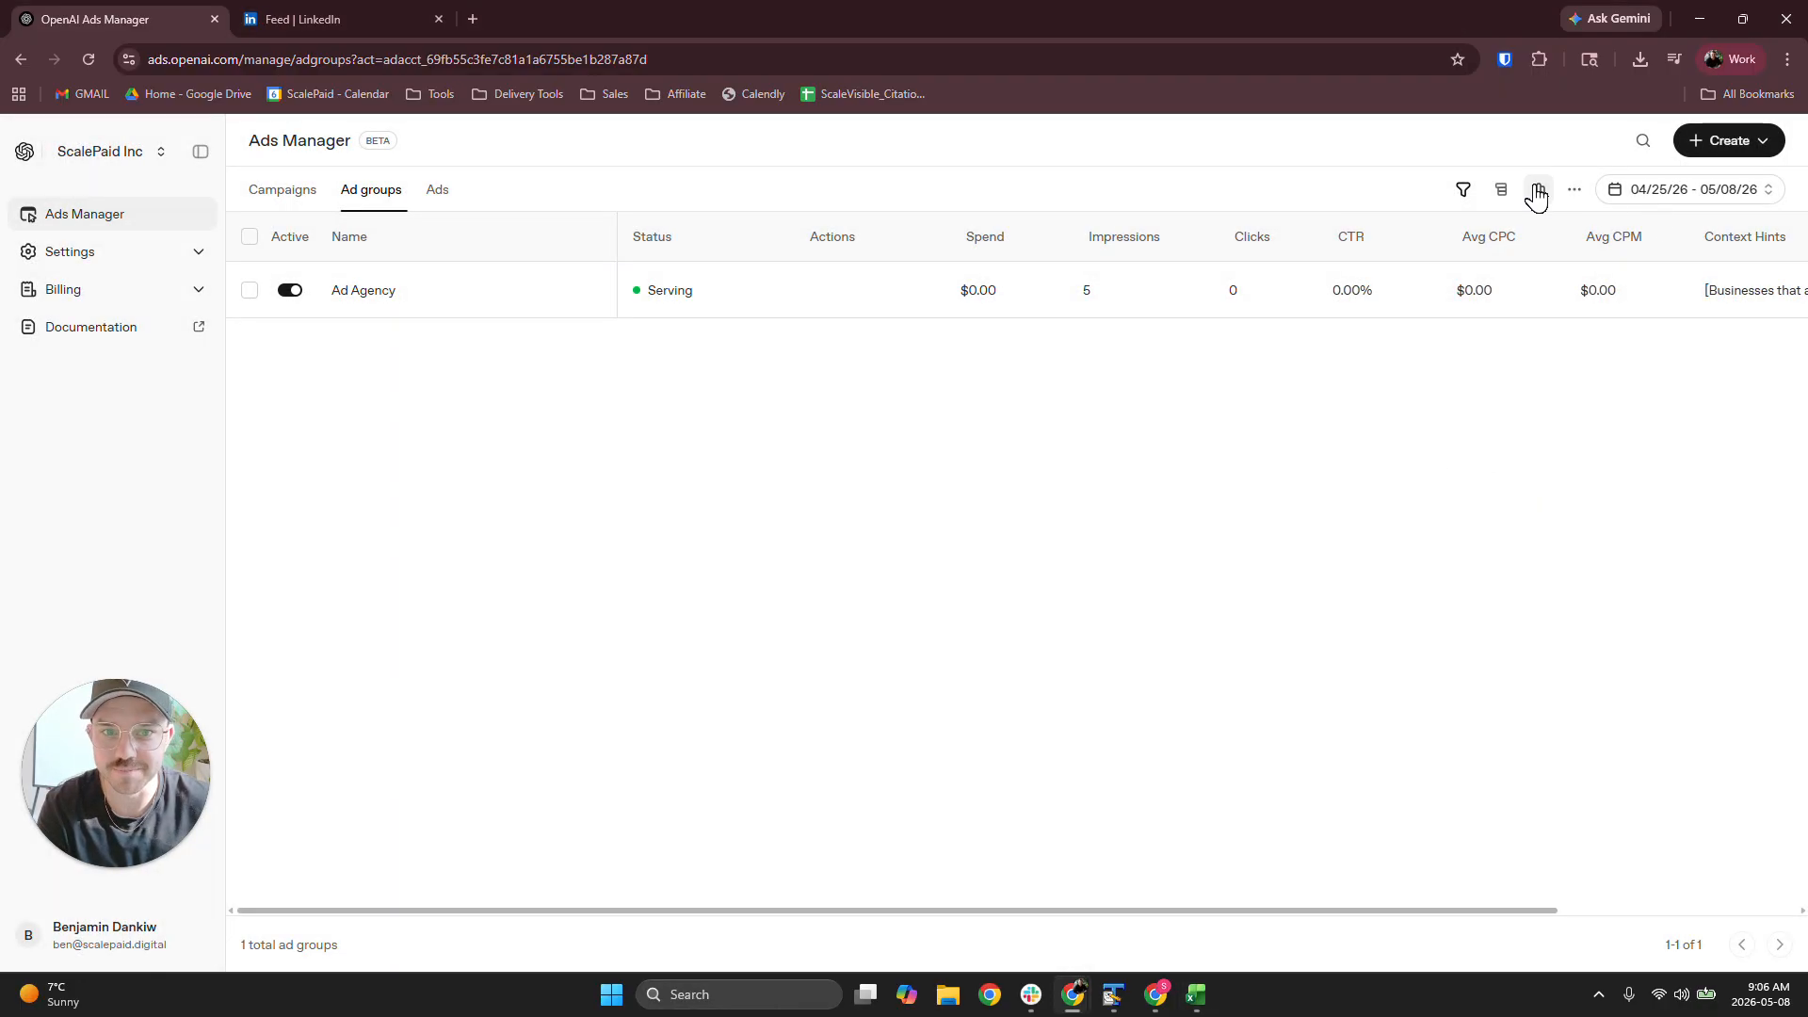
# Look over the ad group table's extra options, and review the Ad Agency group's maximum CPC bid and context hints without saving changes
pyautogui.click(1575, 191)
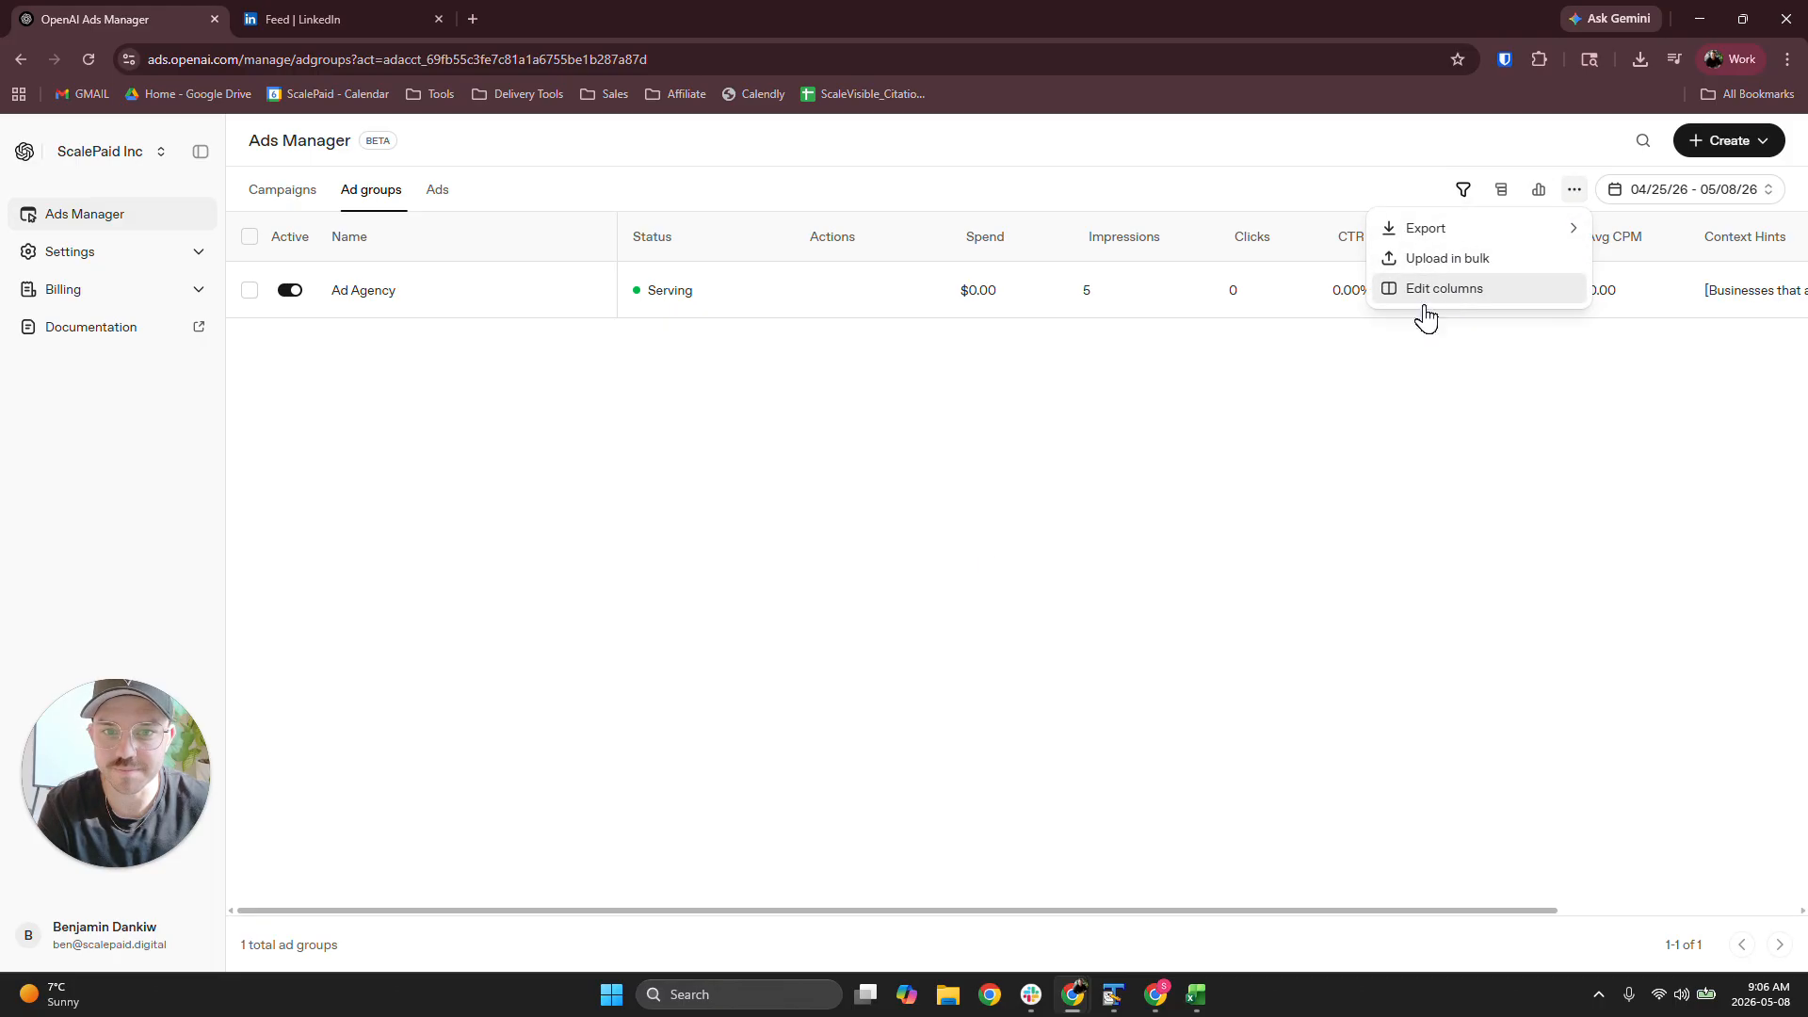
pyautogui.click(695, 592)
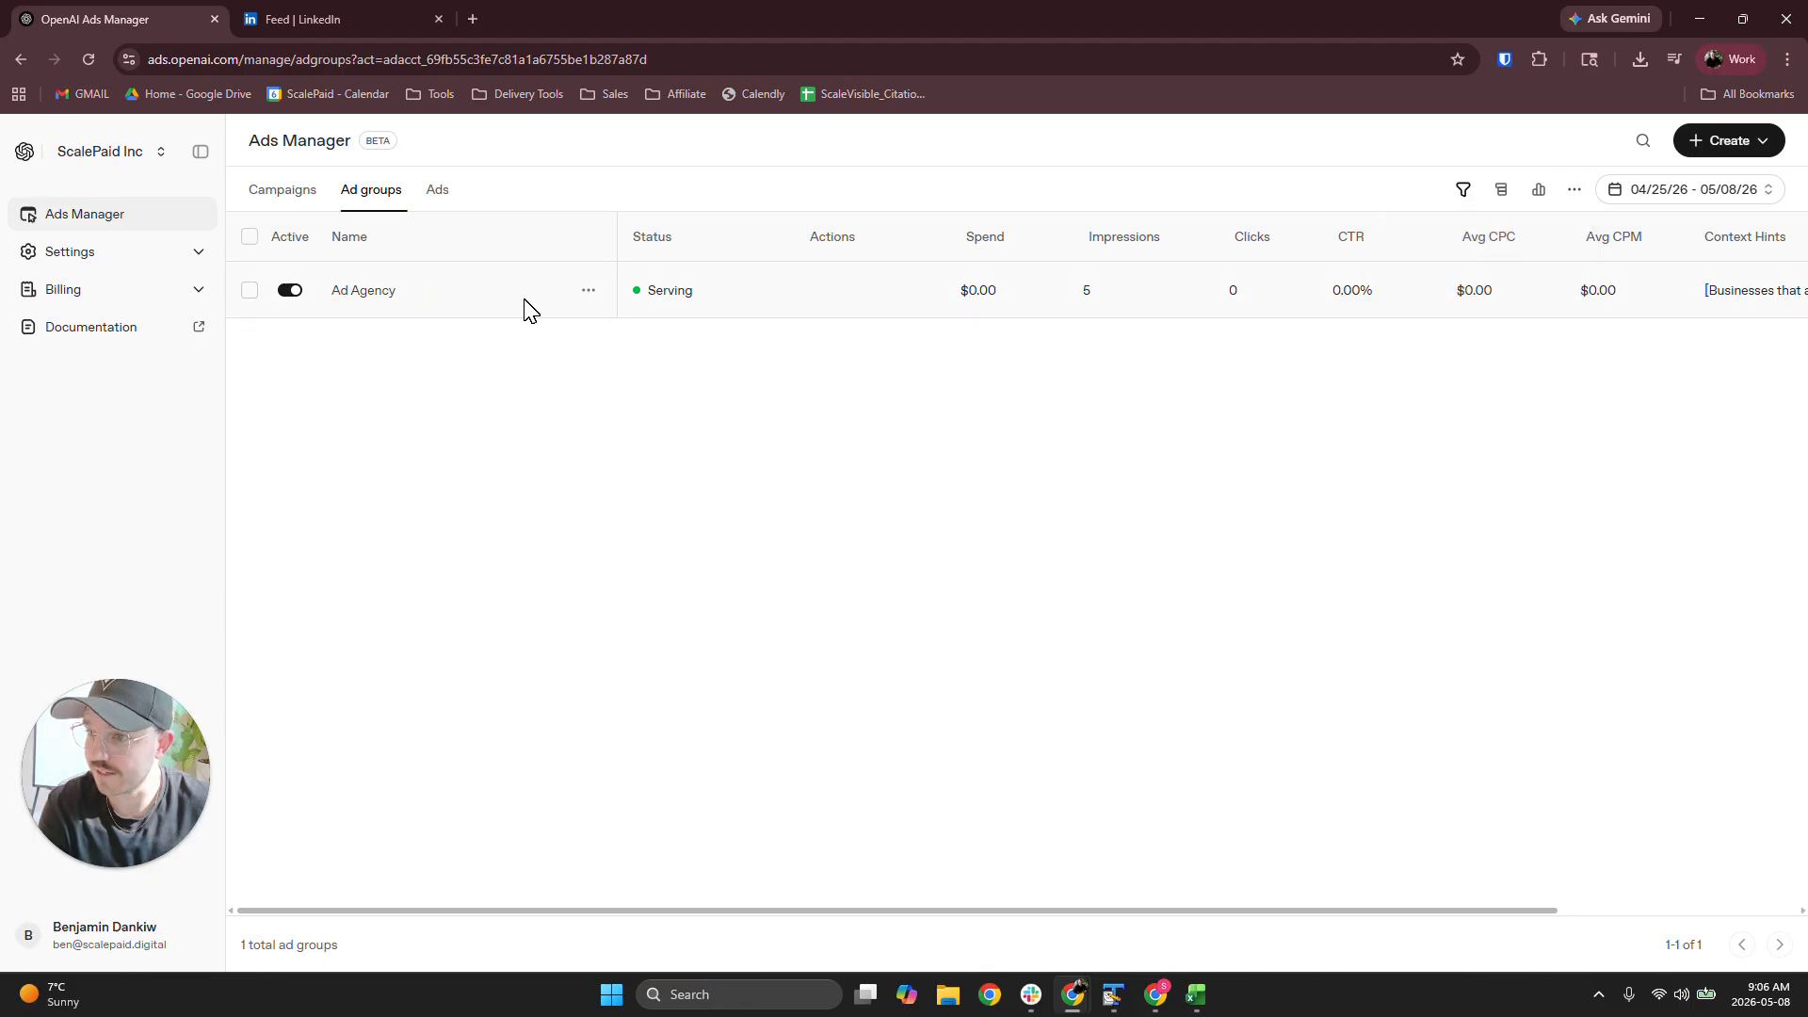
pyautogui.click(589, 291)
pyautogui.click(573, 409)
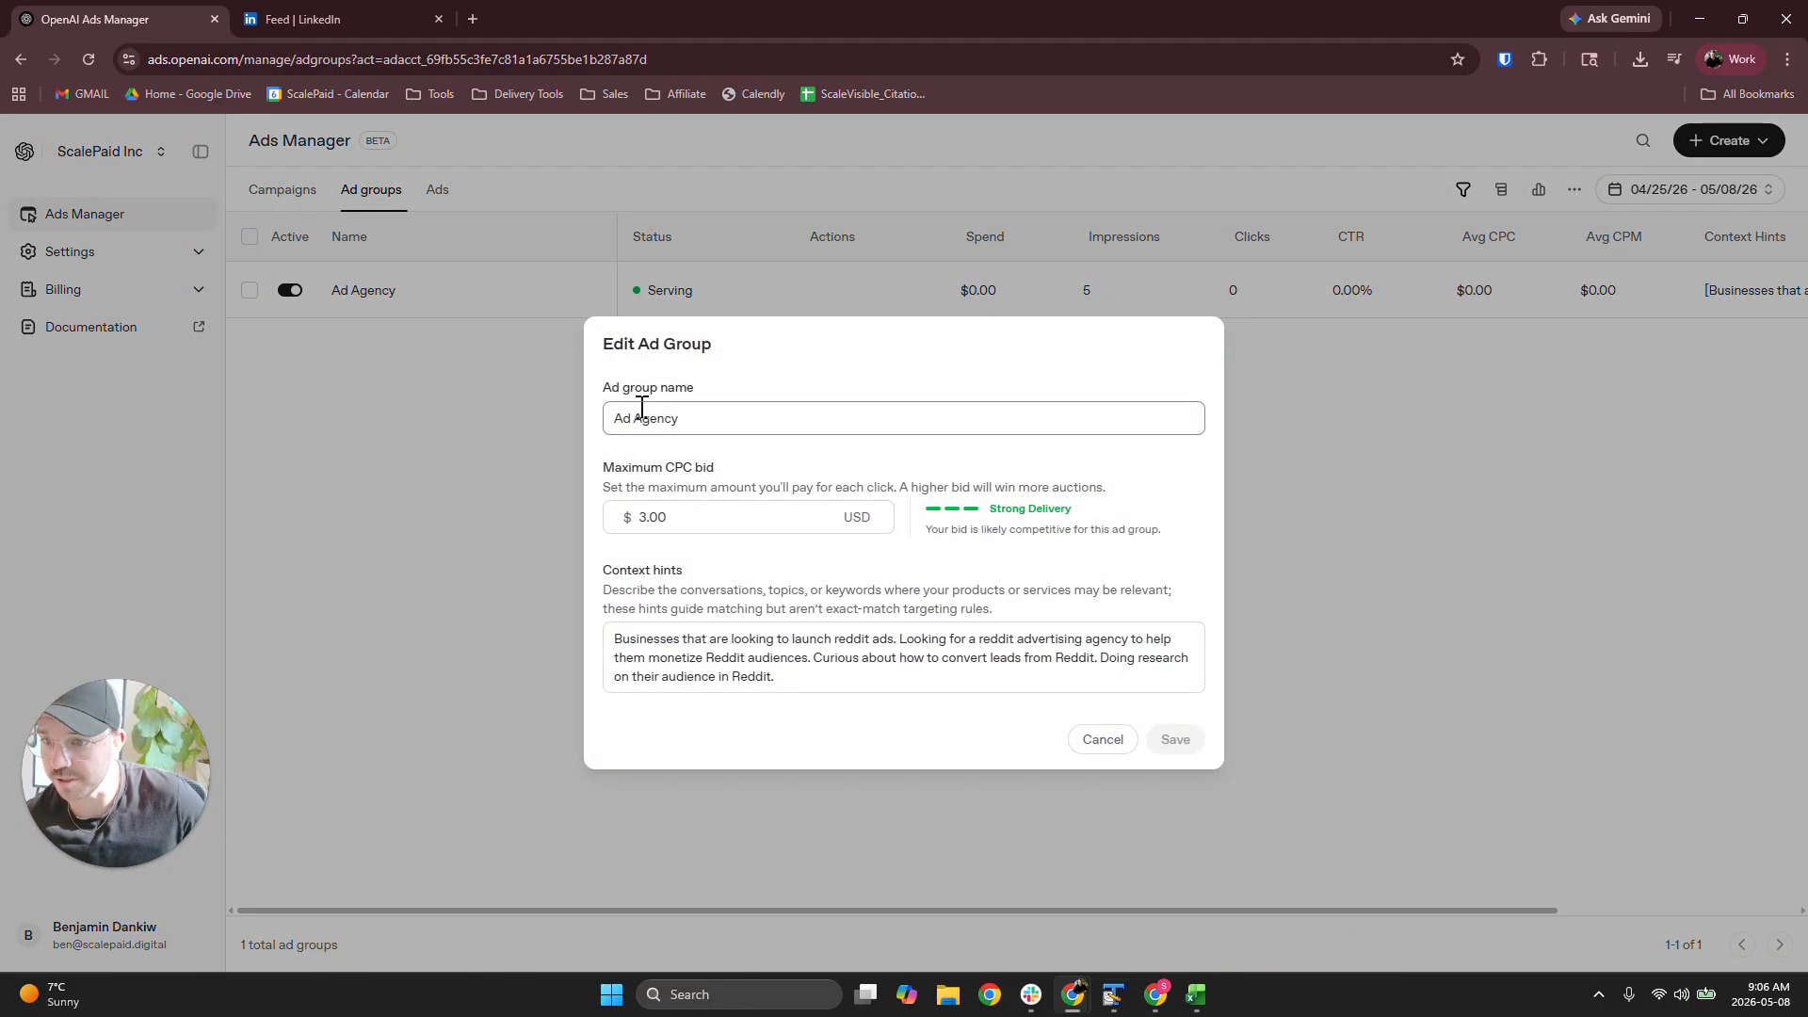
pyautogui.doubleClick(651, 517)
pyautogui.moveTo(800, 678); pyautogui.dragTo(566, 617)
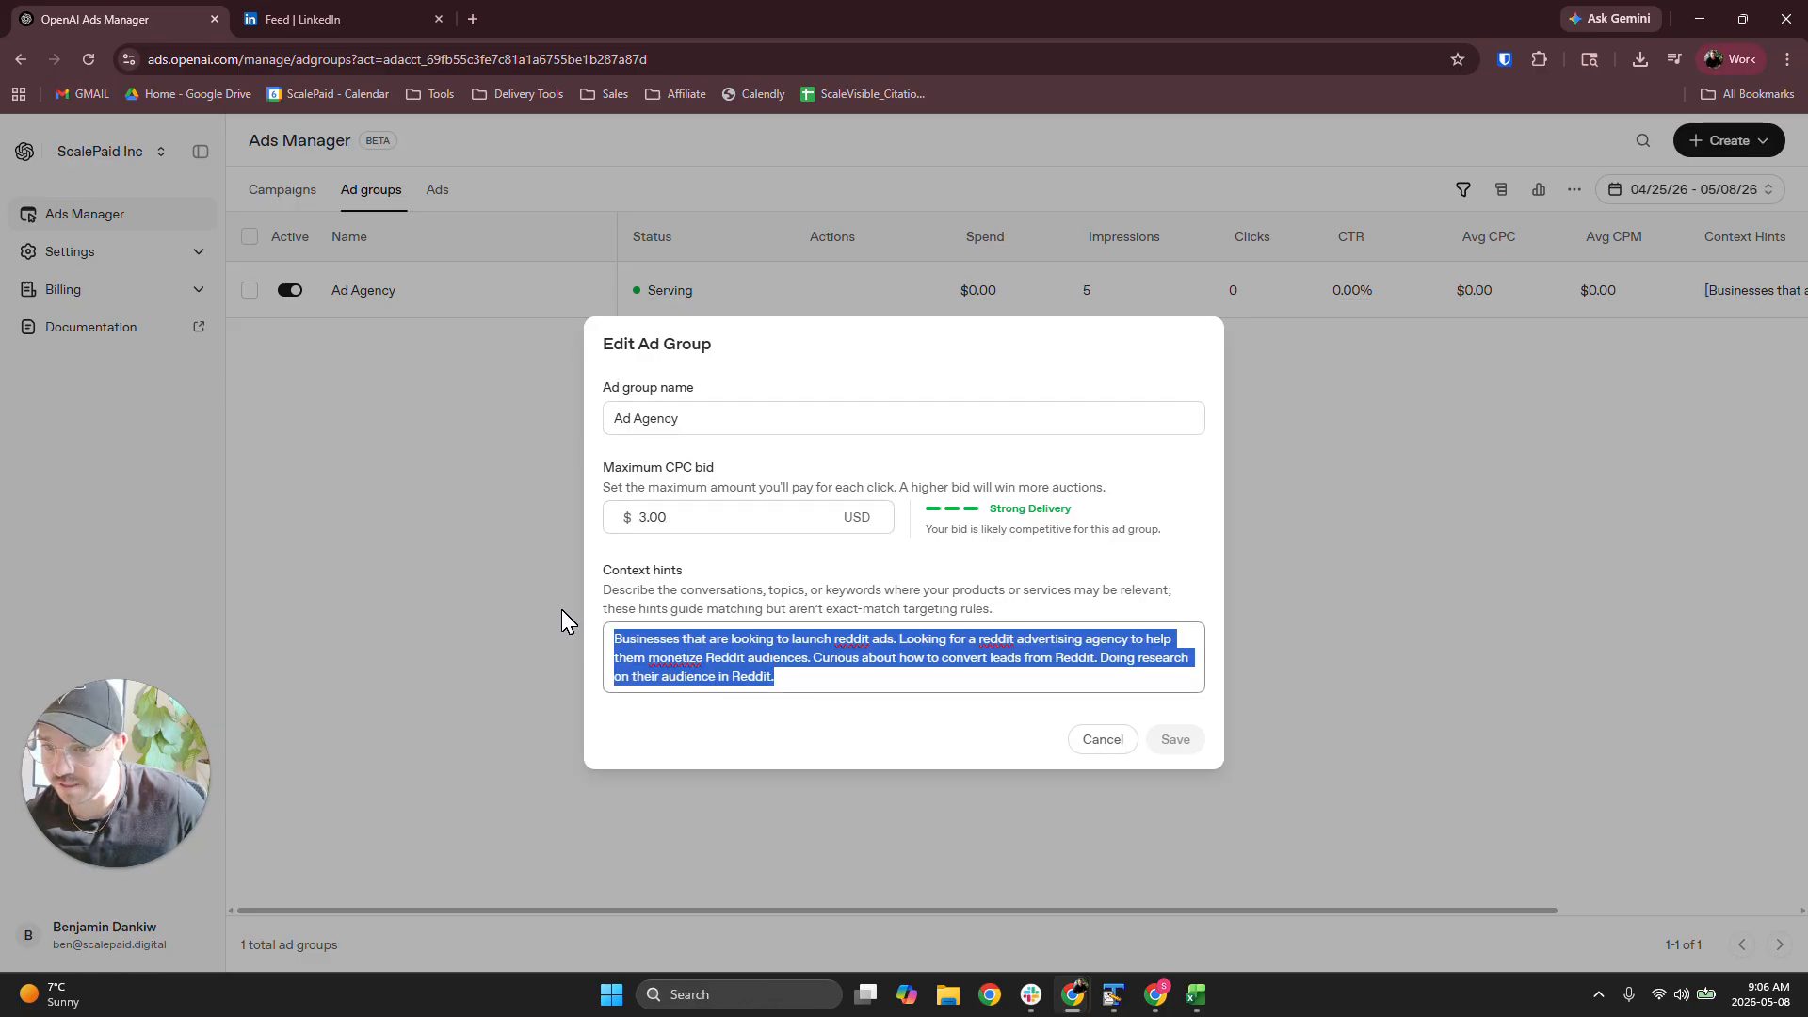
pyautogui.click(1095, 740)
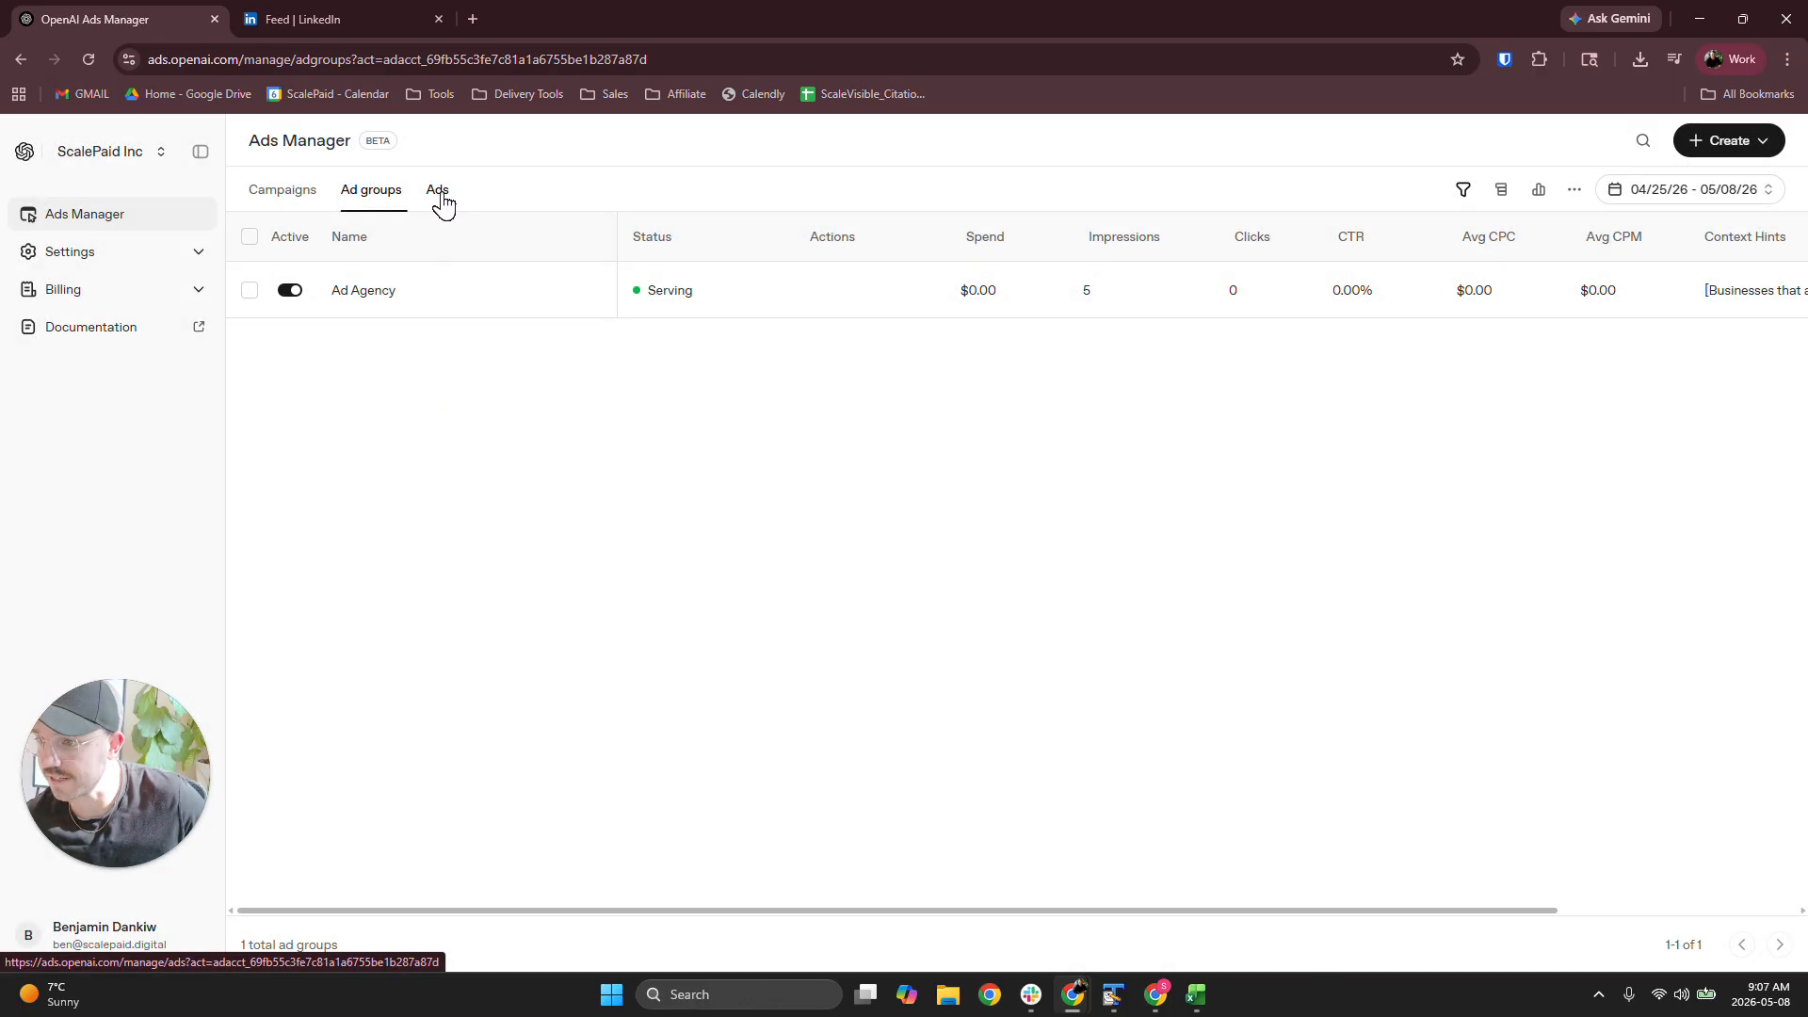
# Open the "Get the playbook" ad for editing from the ads list and examine its title
pyautogui.click(439, 193)
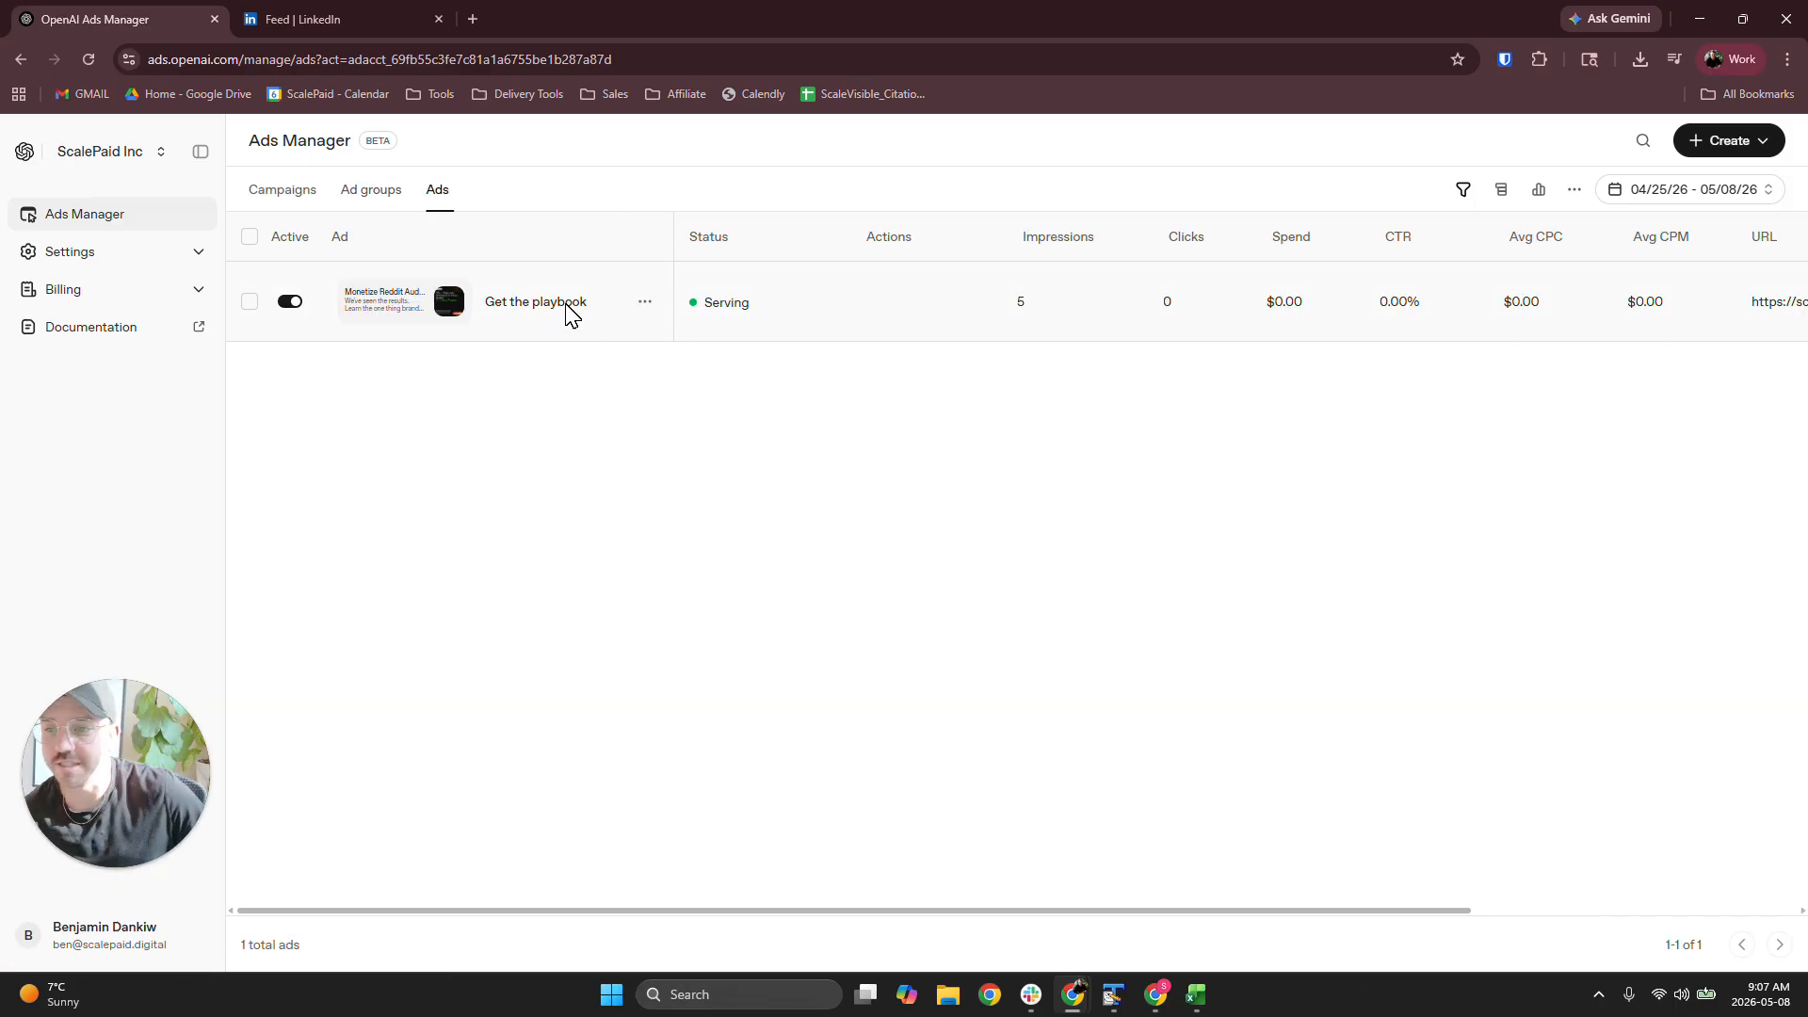
pyautogui.click(646, 303)
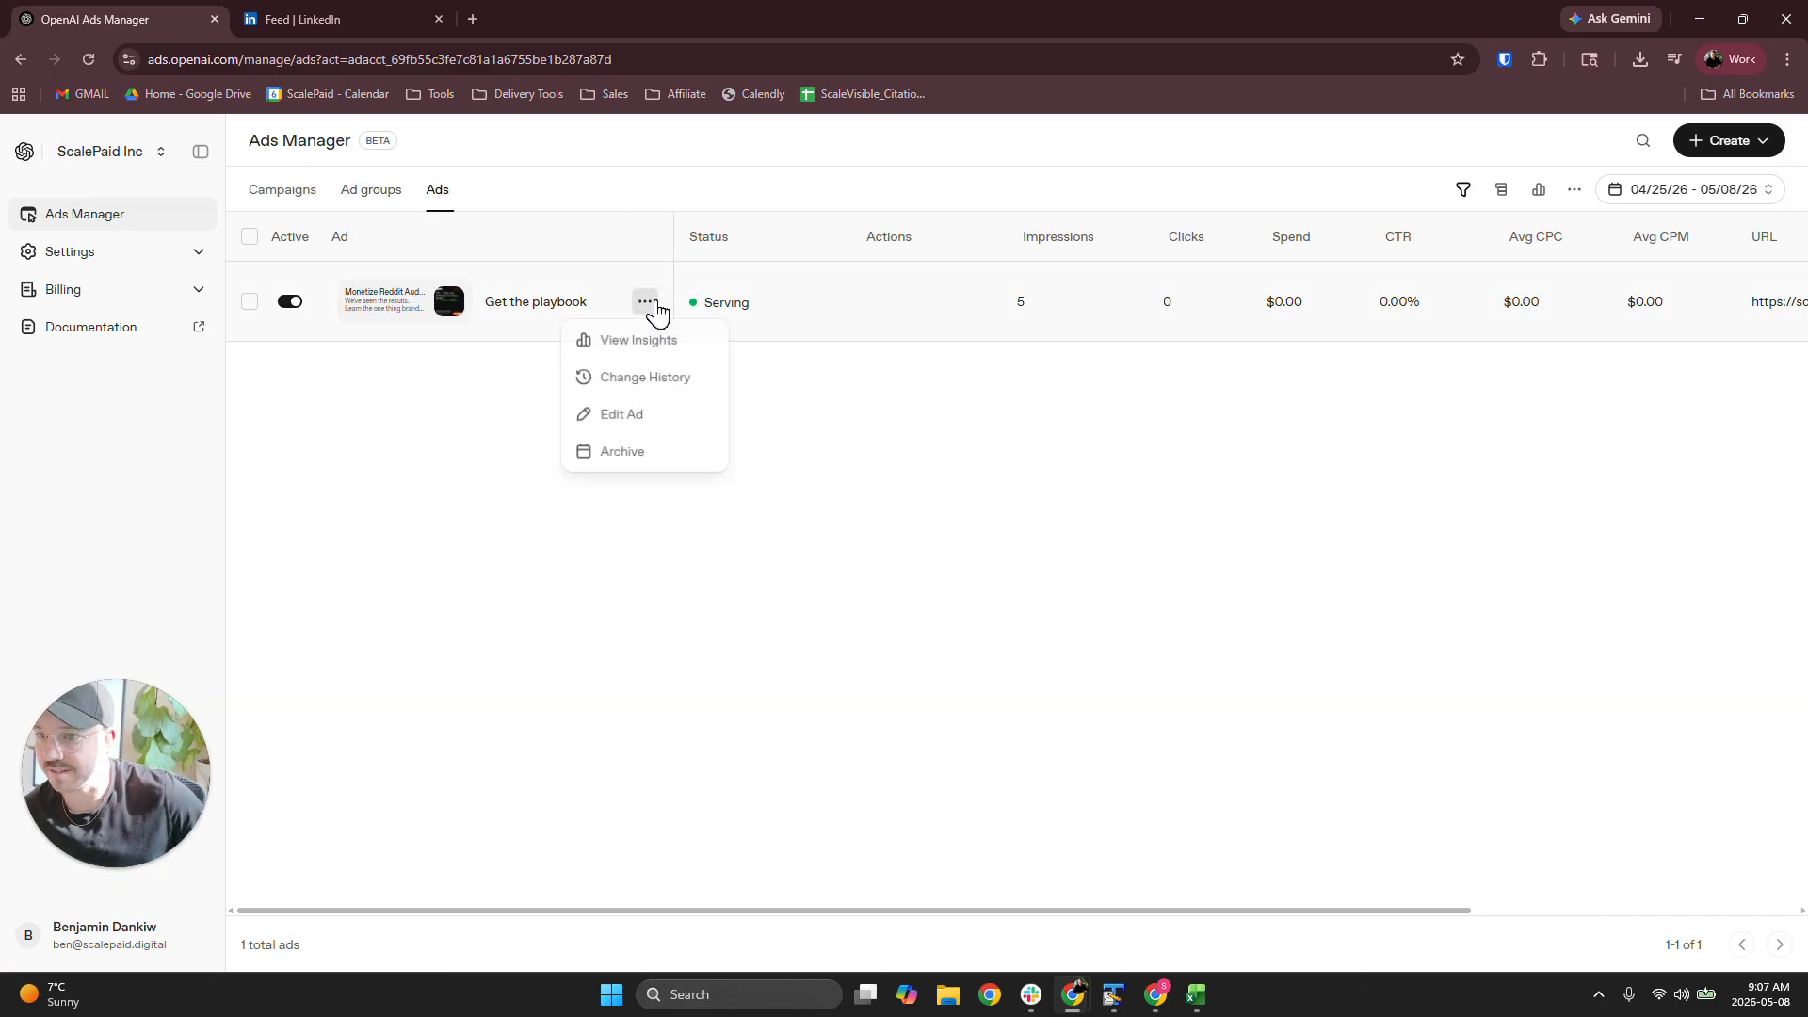
pyautogui.click(622, 416)
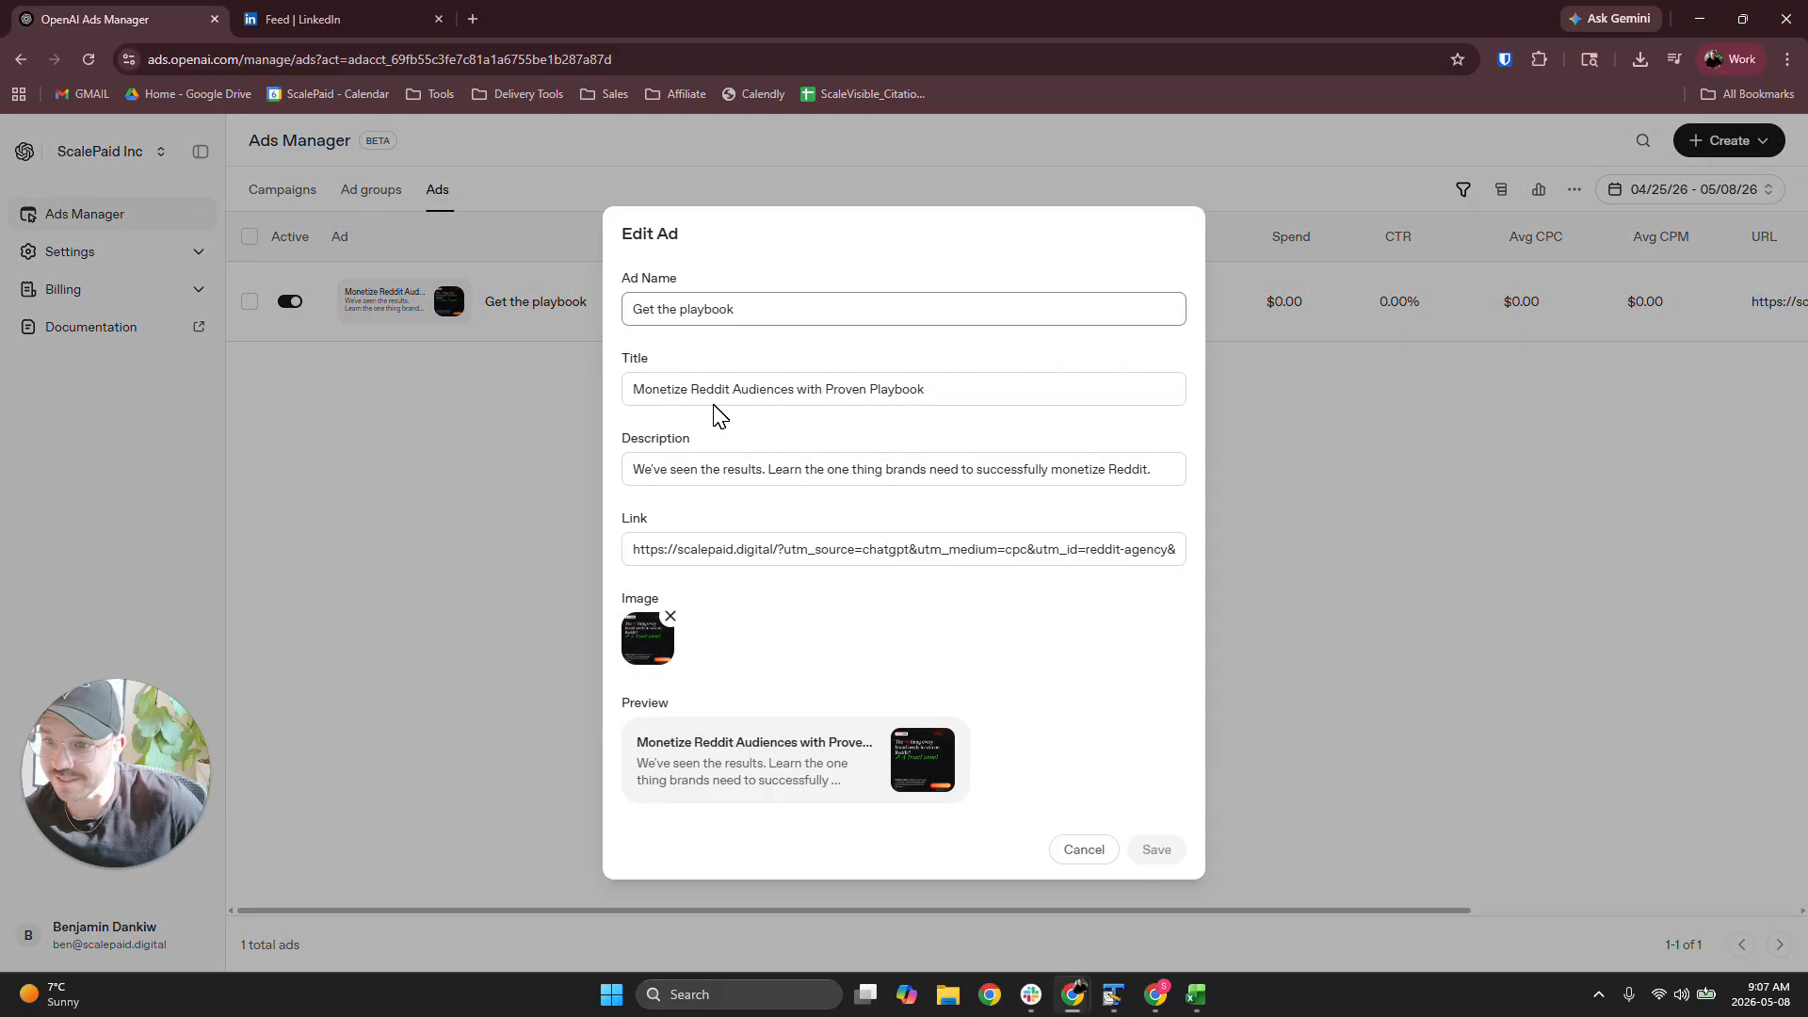
pyautogui.click(953, 392)
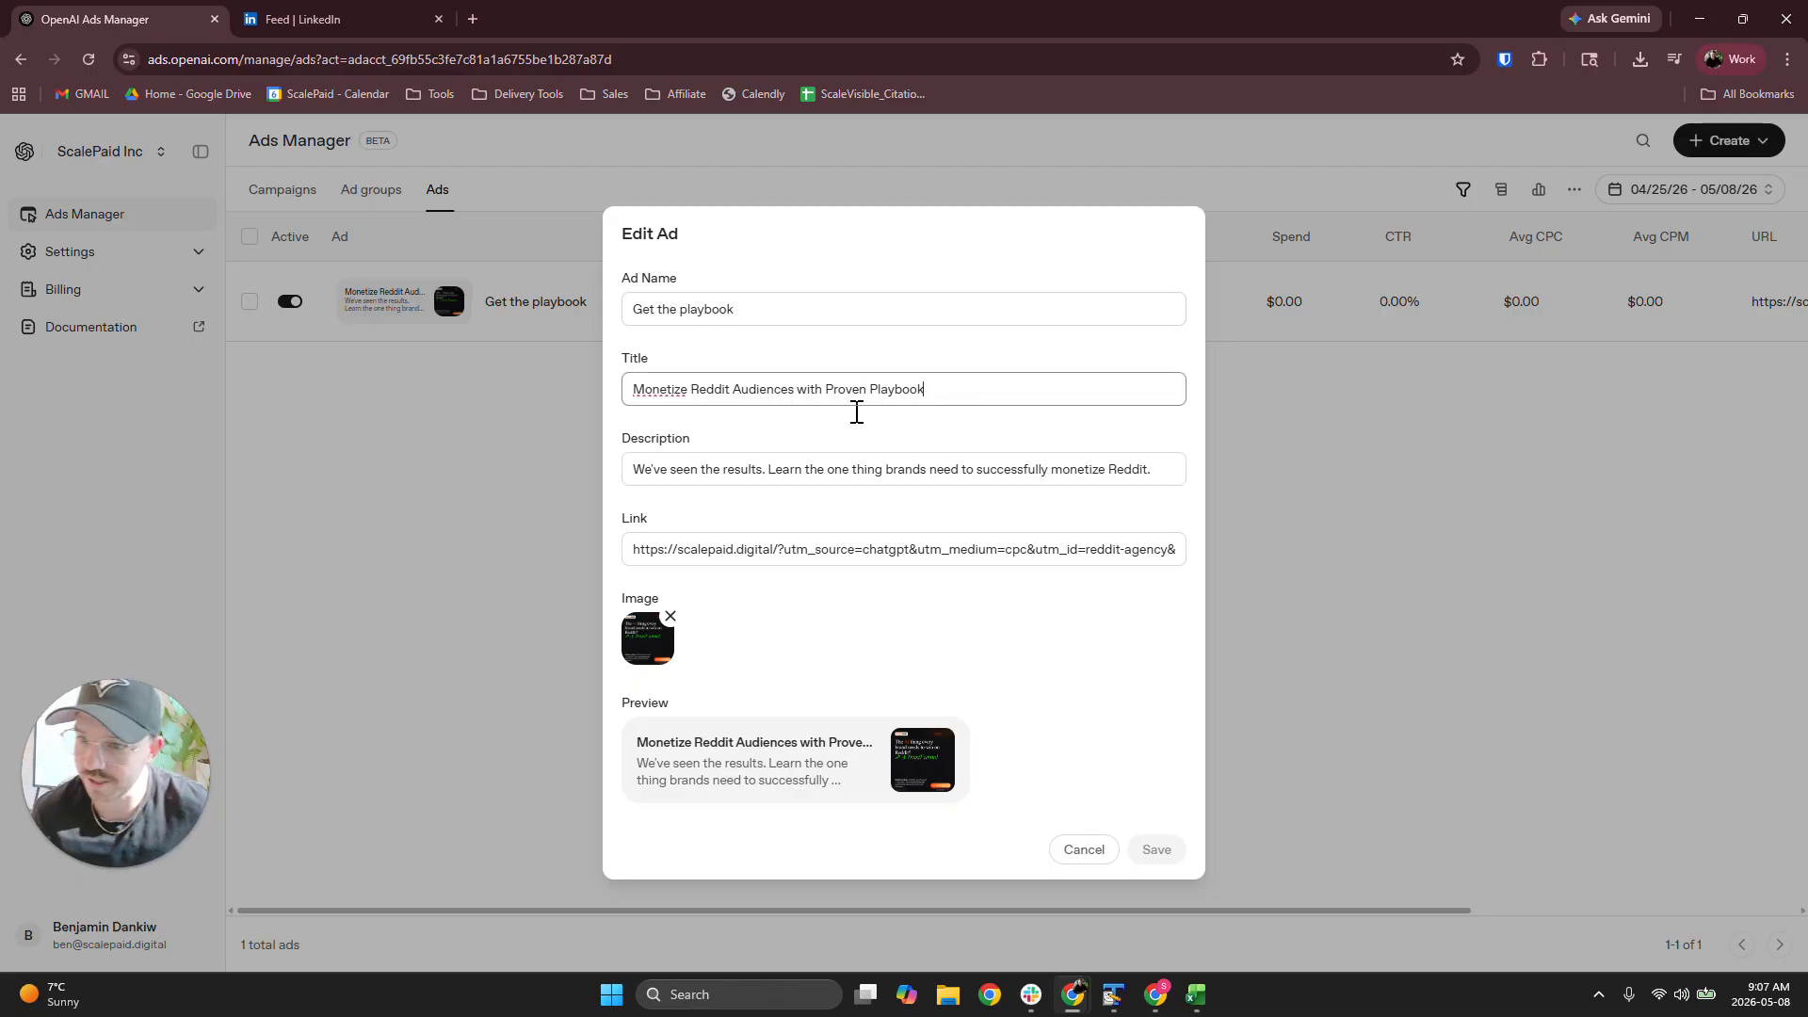
pyautogui.hotkey('ctrl', 'a')
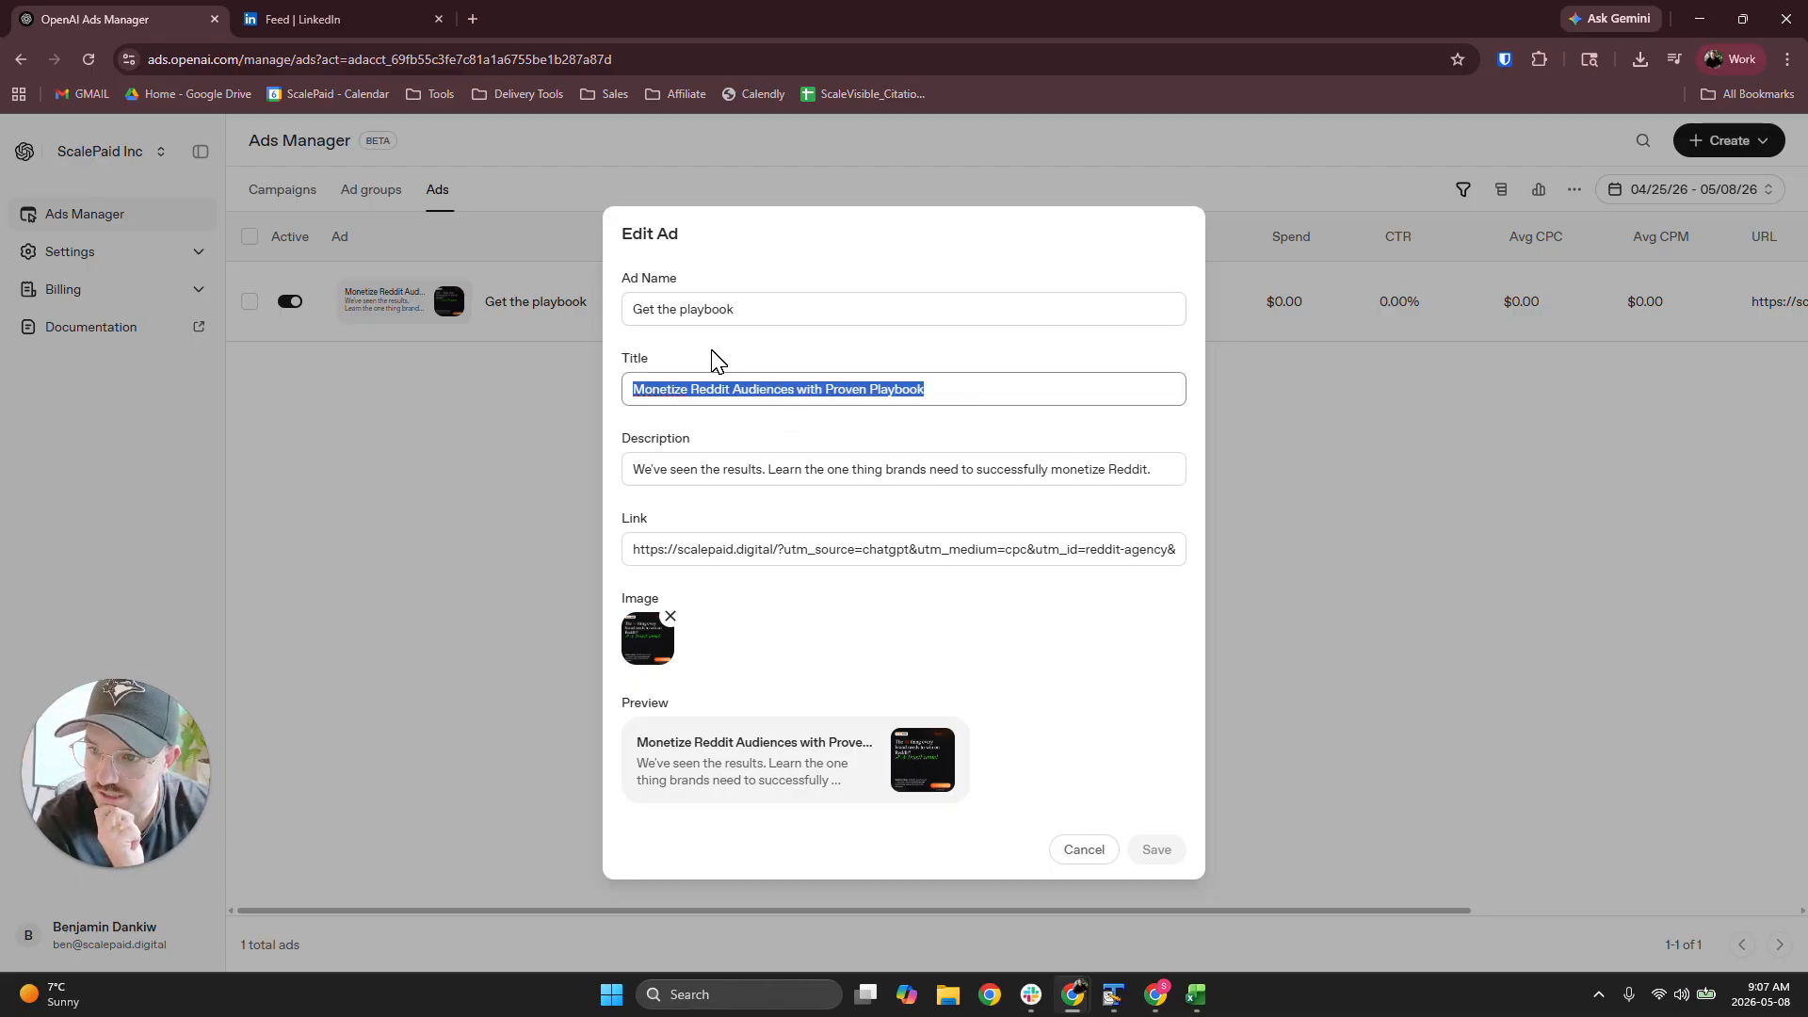
# Examine the ad's description and the UTM parameters in its link, and close the ad without saving changes
pyautogui.moveTo(651, 469); pyautogui.dragTo(1218, 512)
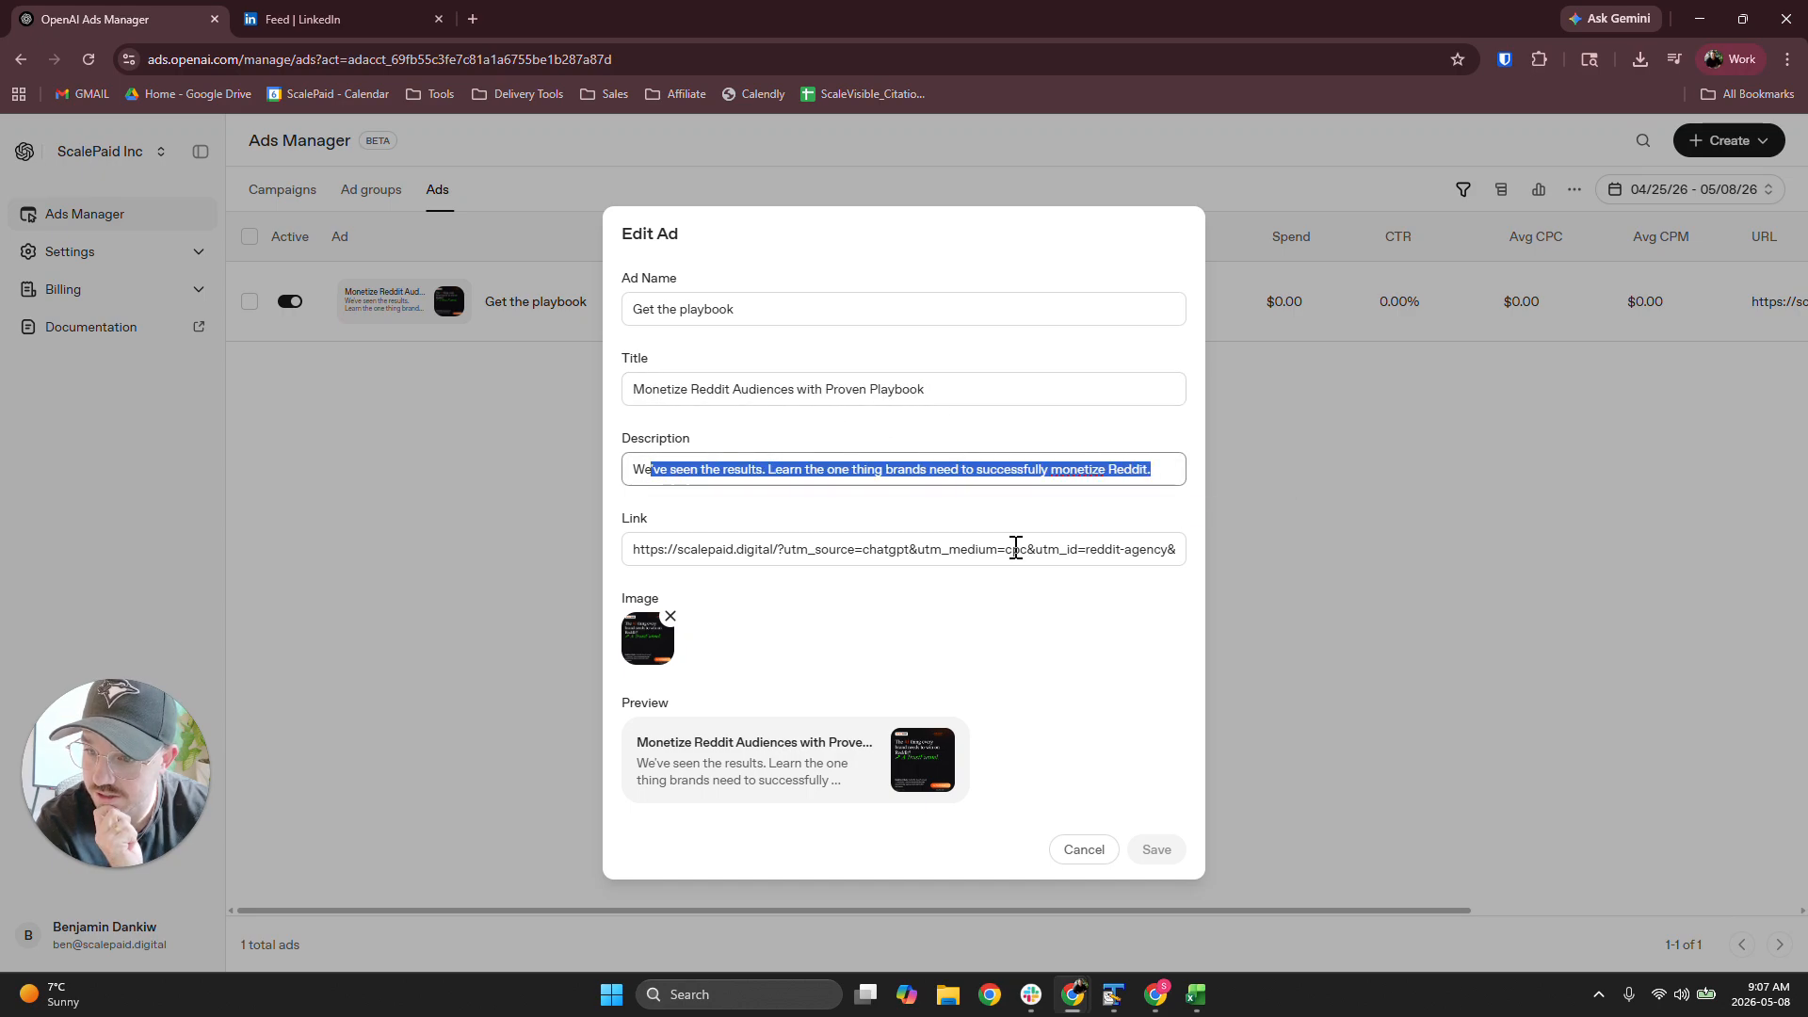
pyautogui.click(773, 611)
pyautogui.moveTo(786, 550); pyautogui.dragTo(1334, 588)
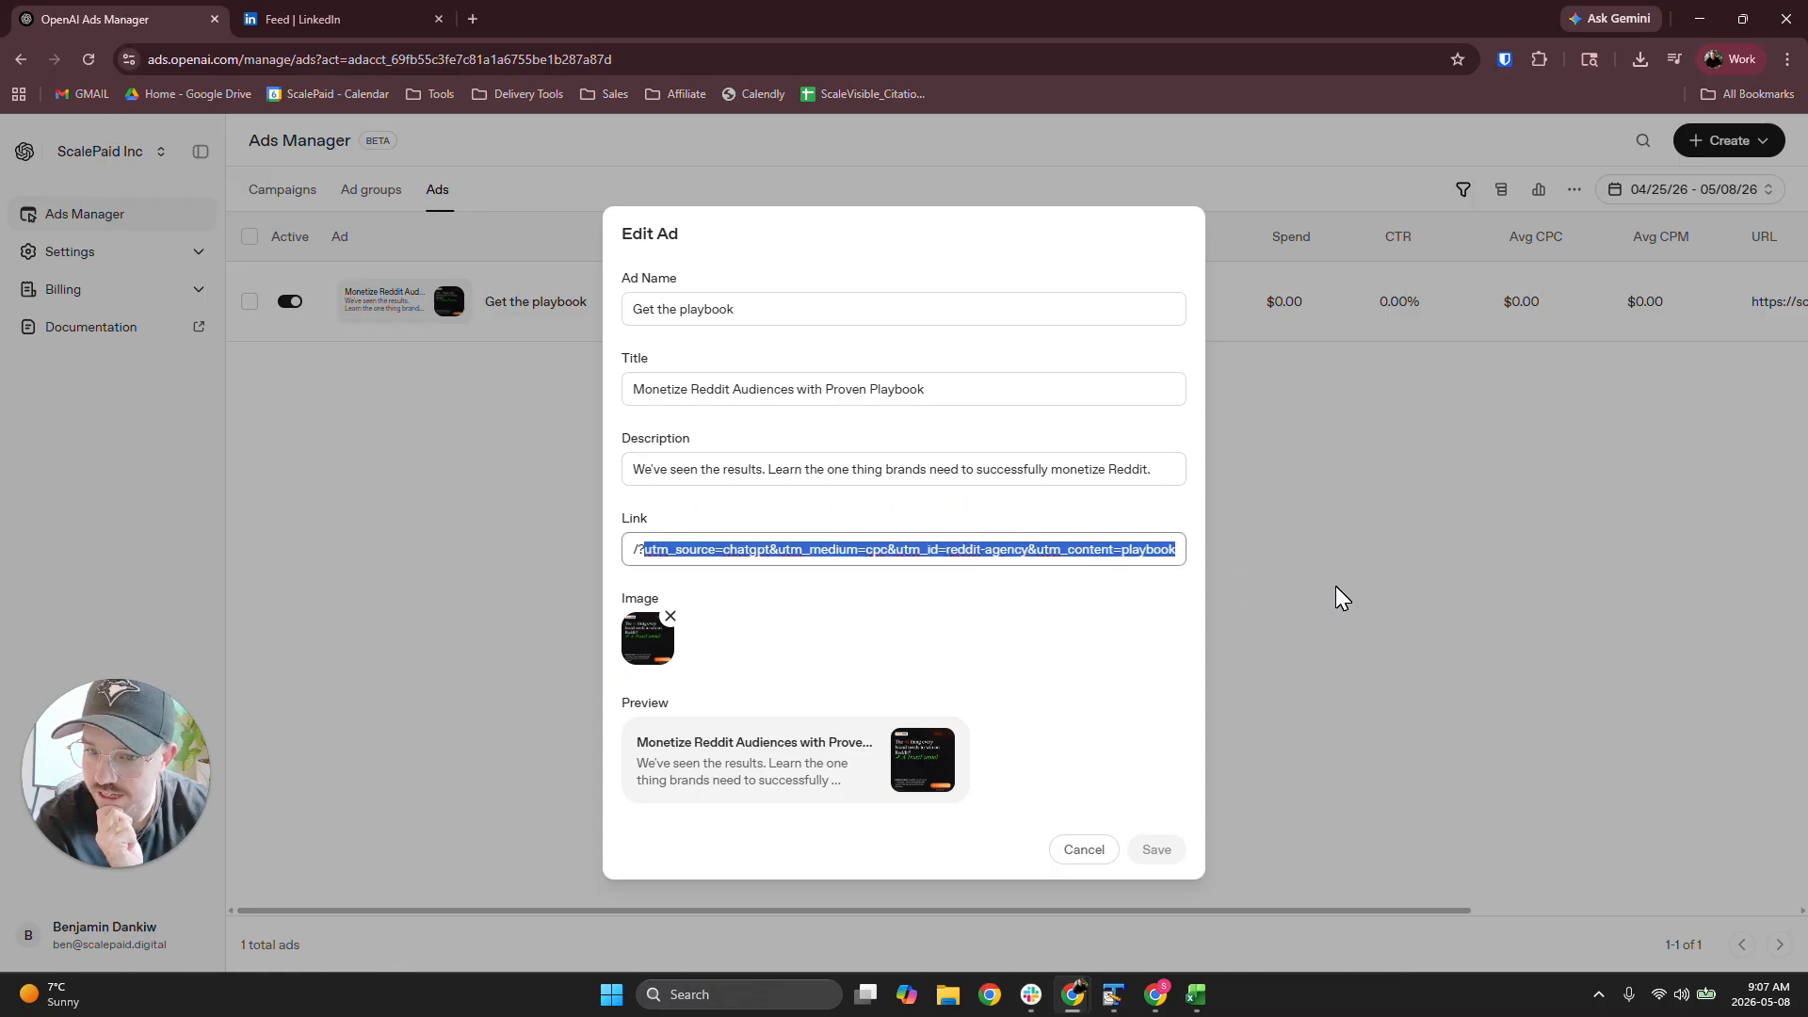
pyautogui.click(1168, 629)
pyautogui.moveTo(904, 549); pyautogui.dragTo(436, 593)
pyautogui.click(752, 581)
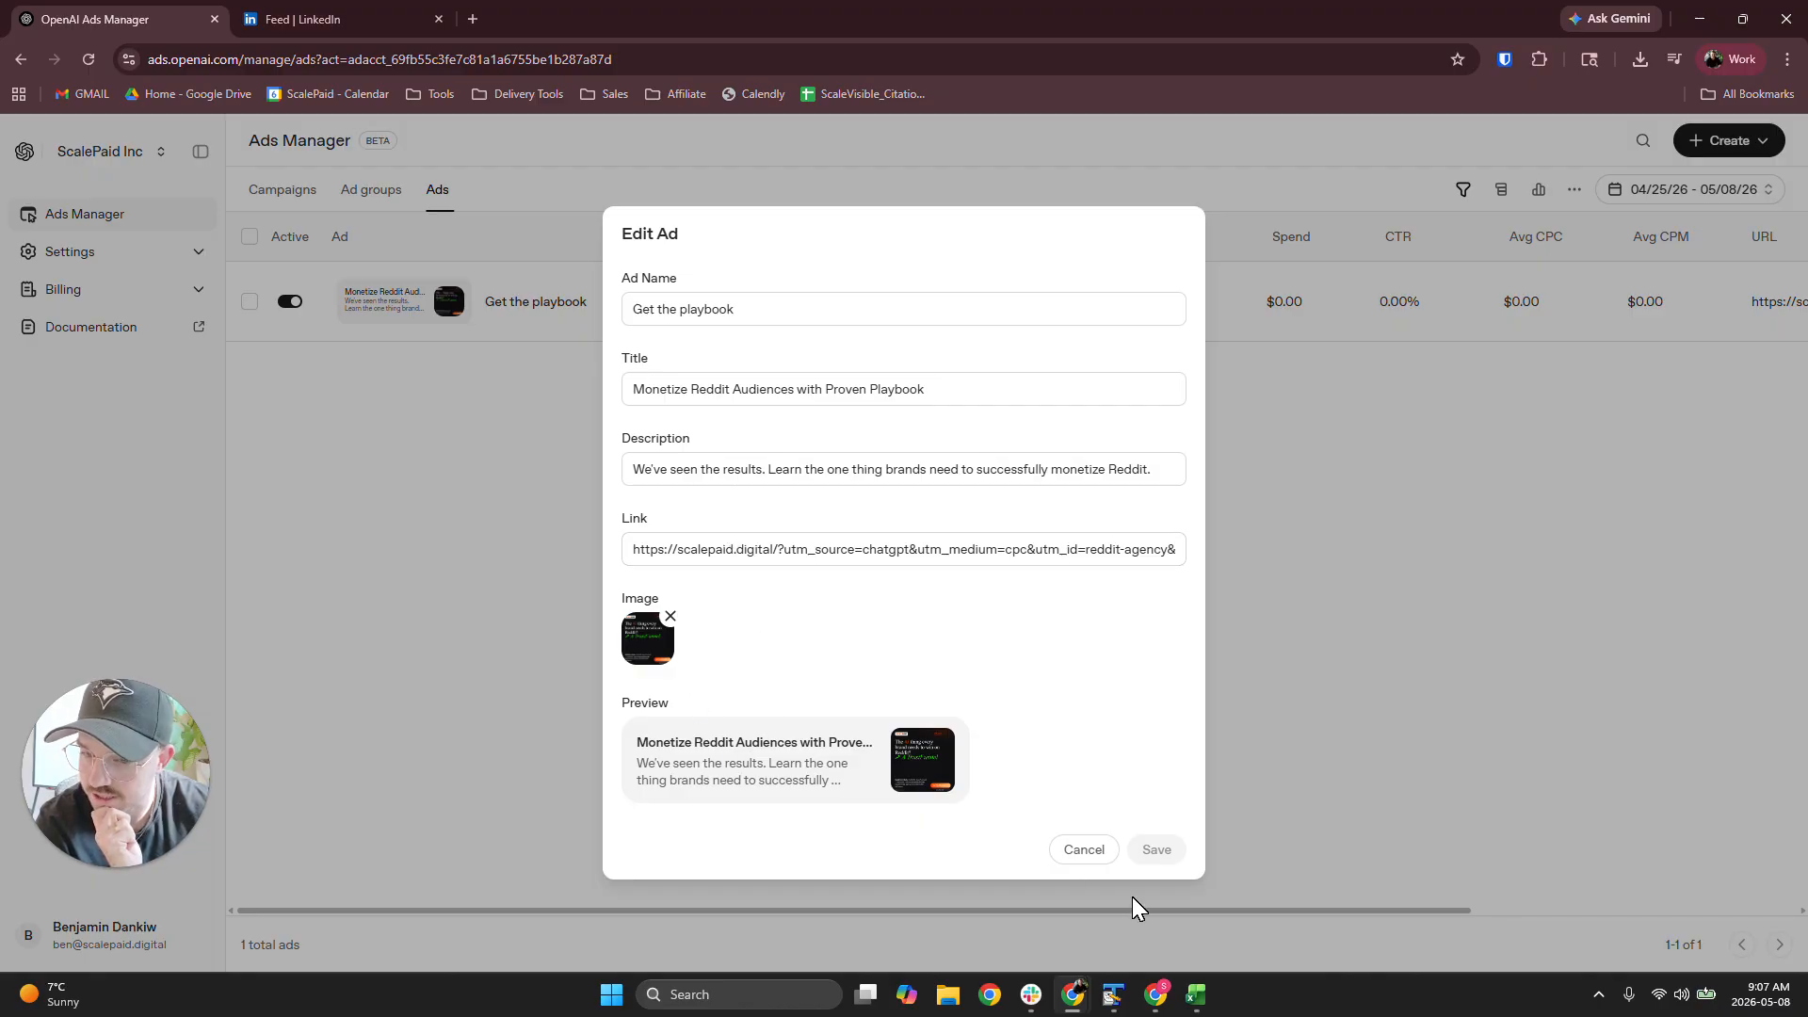
pyautogui.click(1086, 852)
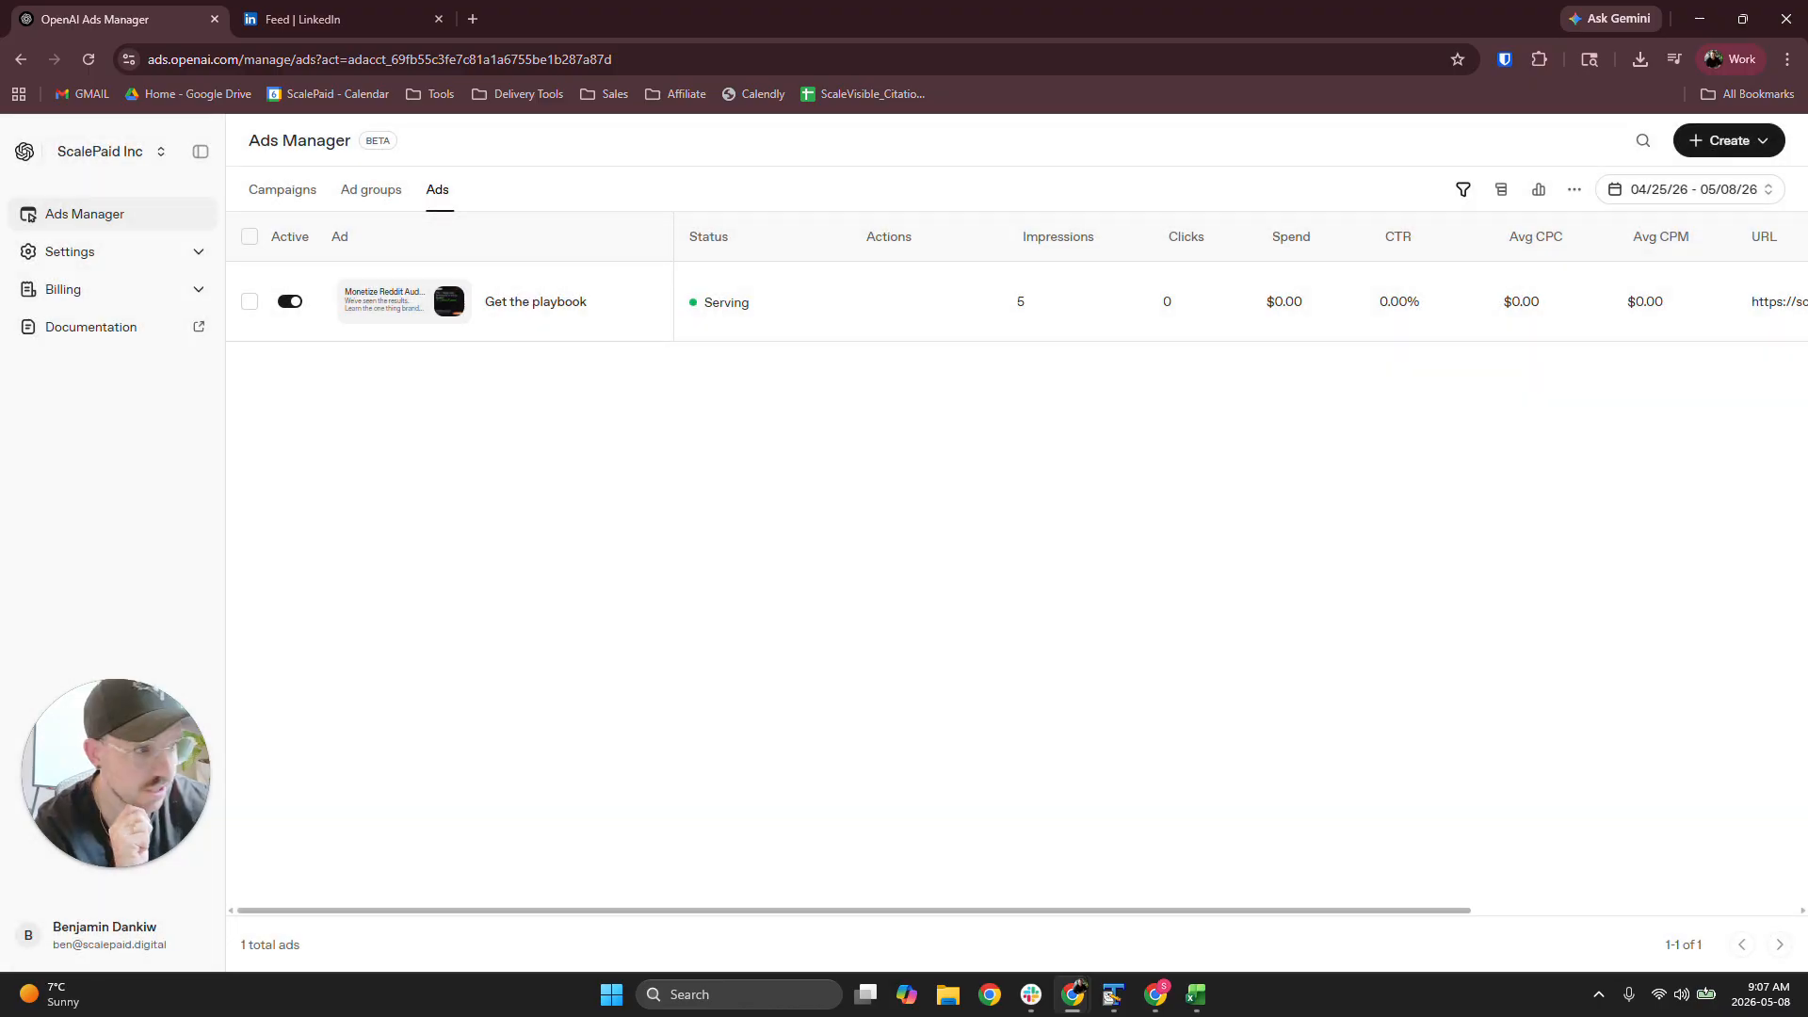
# Switch to the campaign workbook template in Excel and examine the image_link, title and copy requirements on the ads sheet
pyautogui.moveTo(1807, 170); pyautogui.dragTo(724, 280)
pyautogui.doubleClick(760, 281)
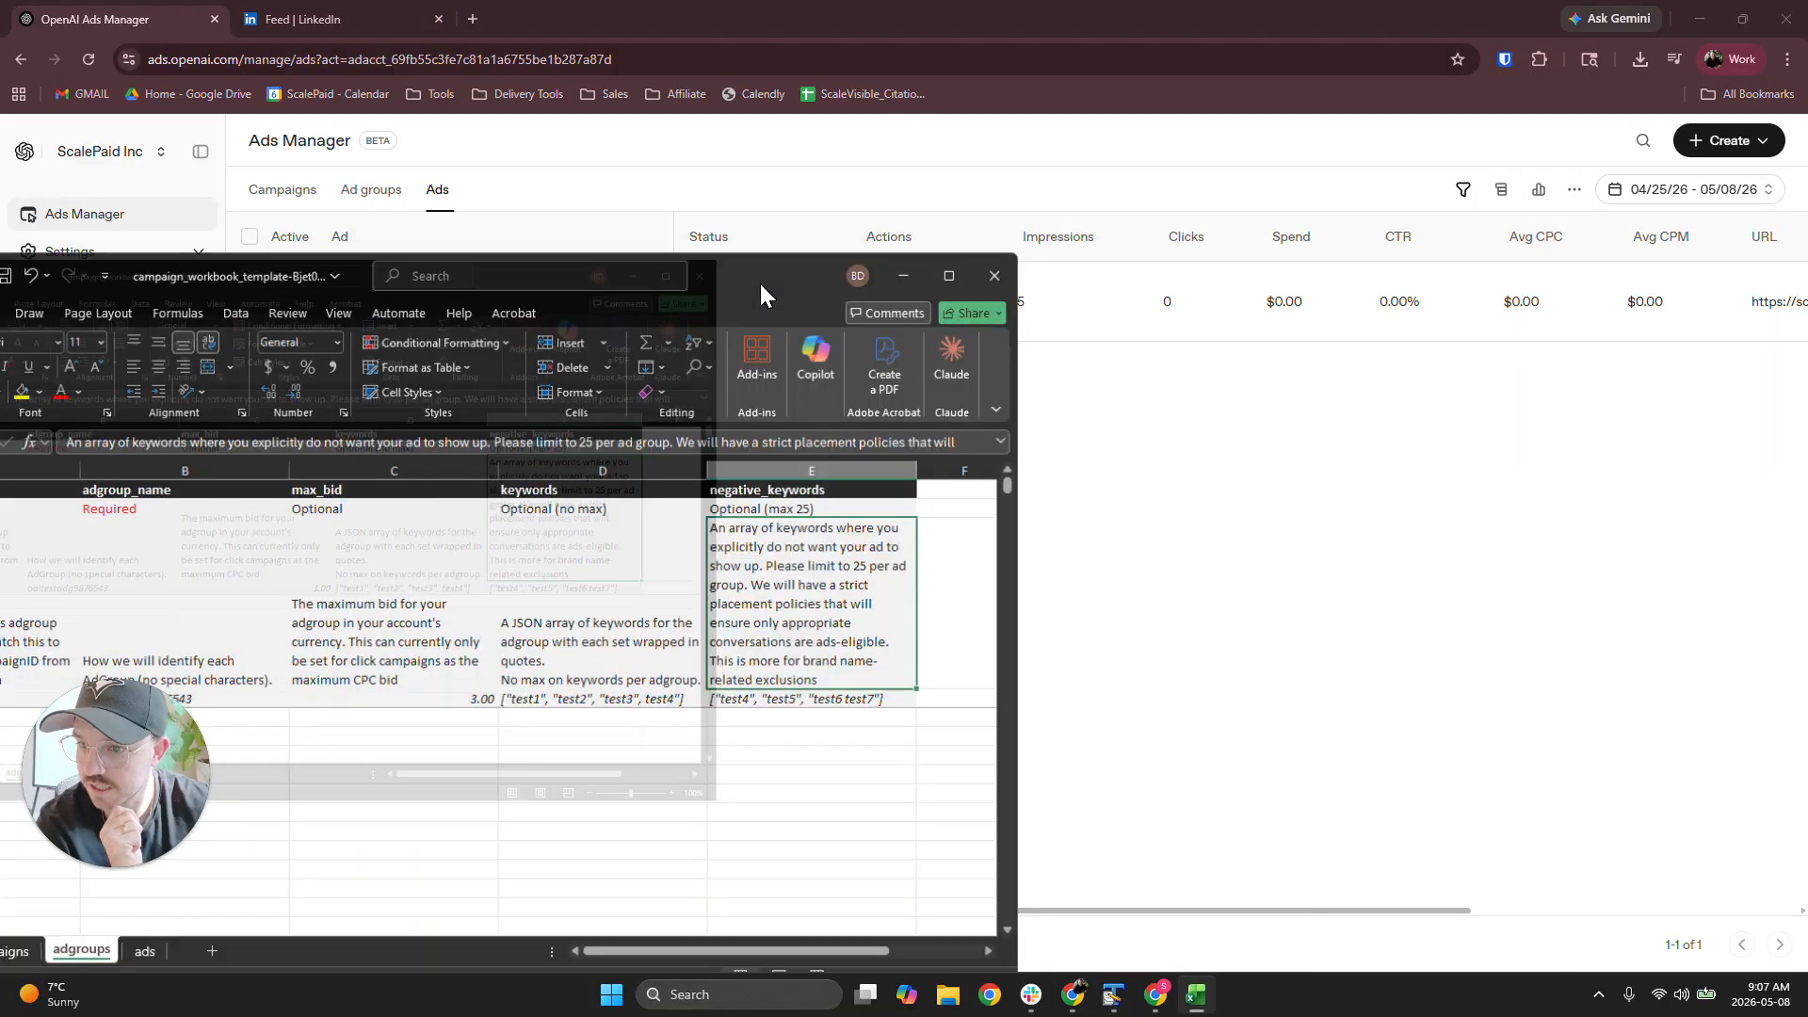
pyautogui.click(298, 936)
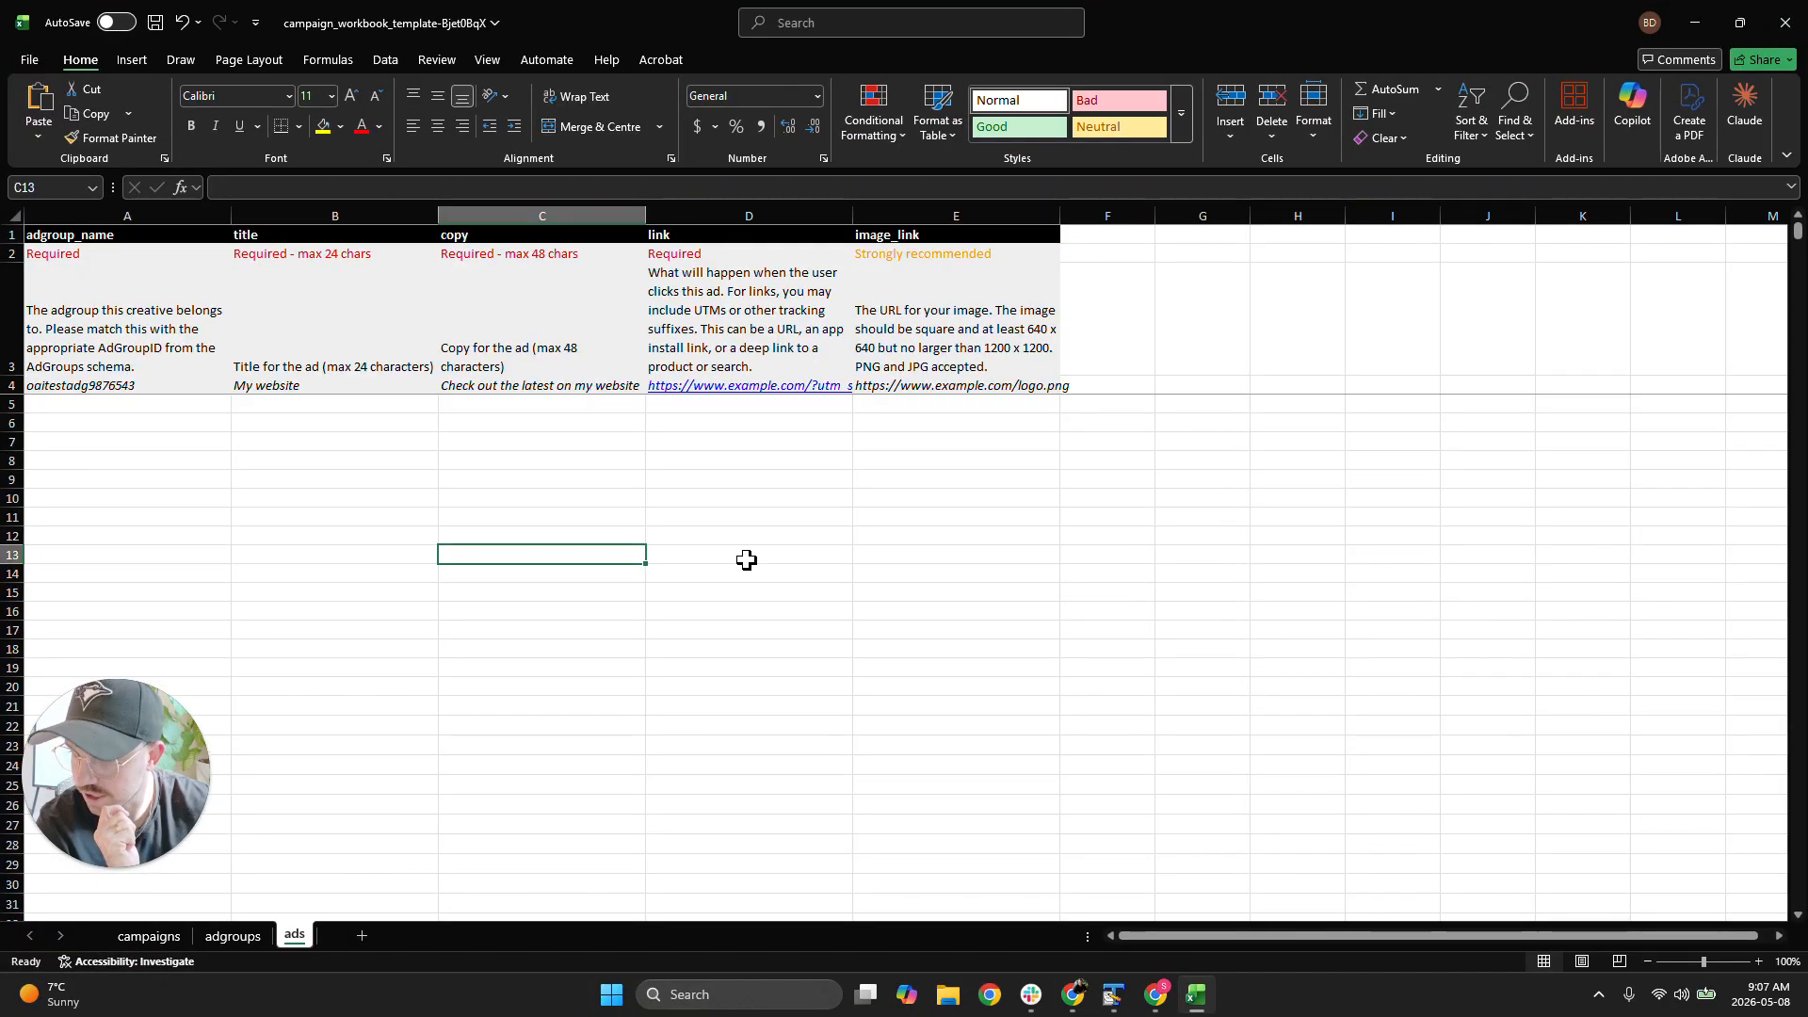
pyautogui.click(966, 345)
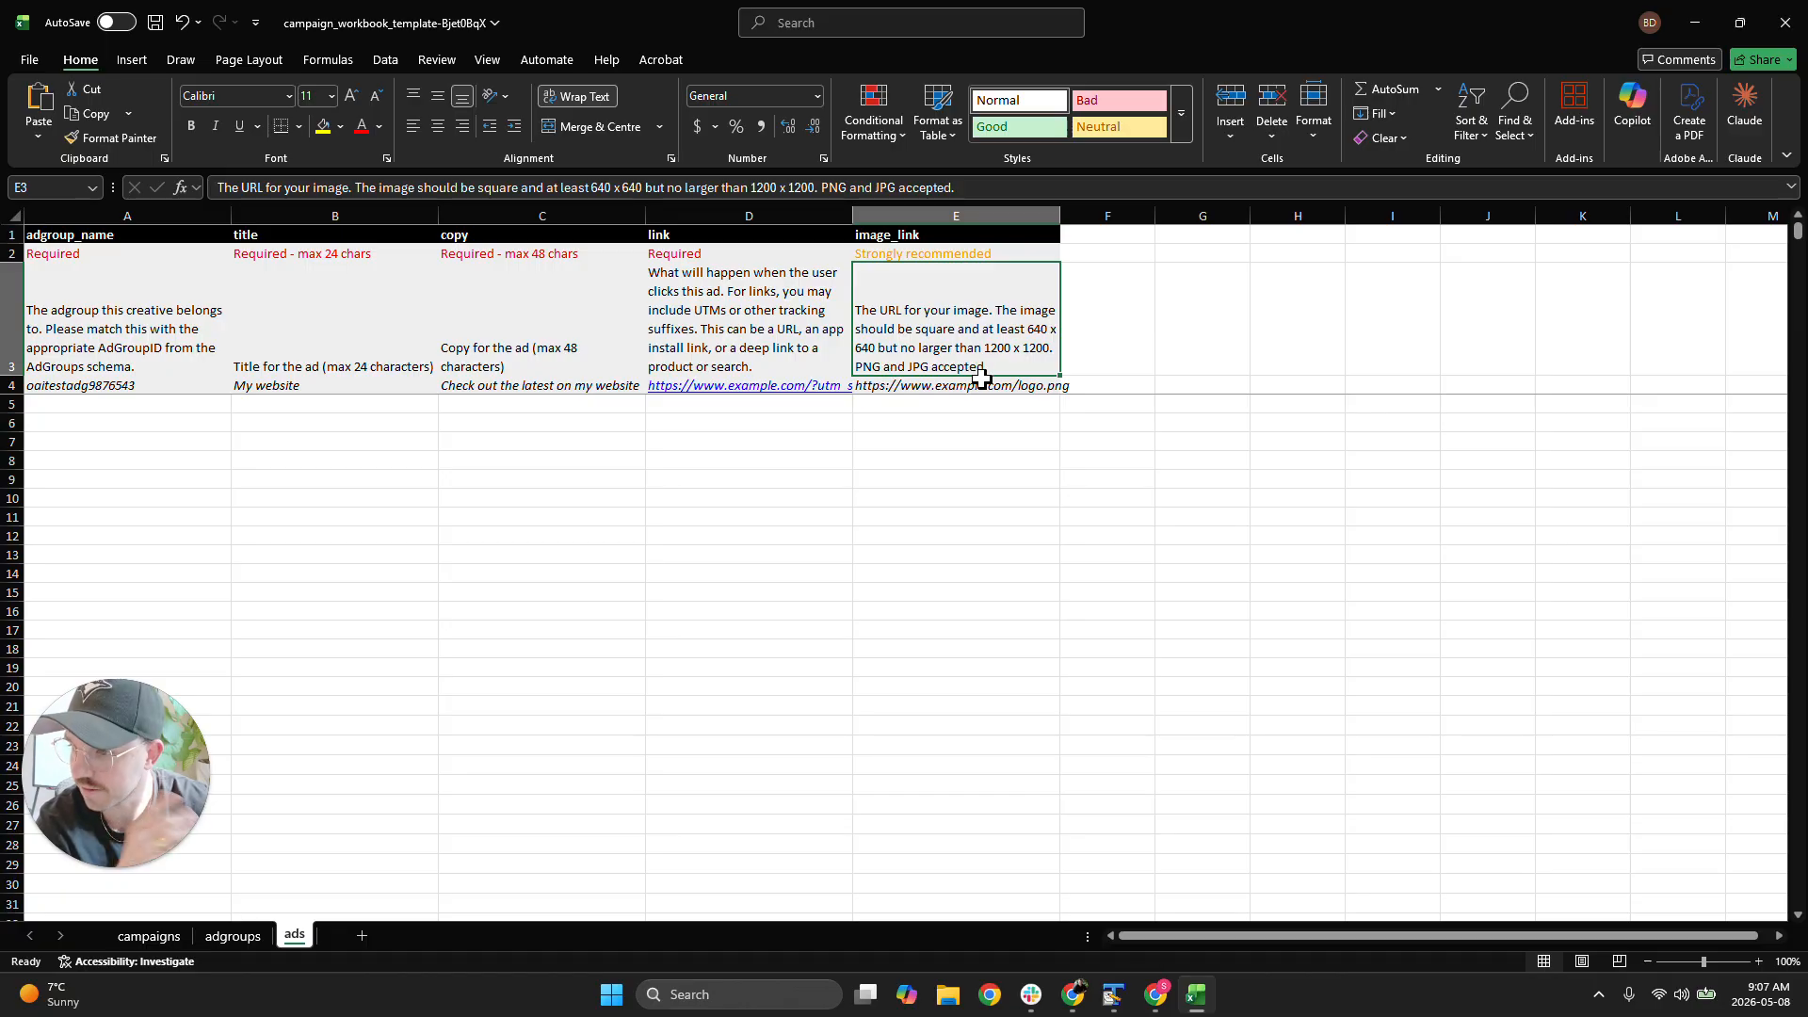
pyautogui.click(973, 570)
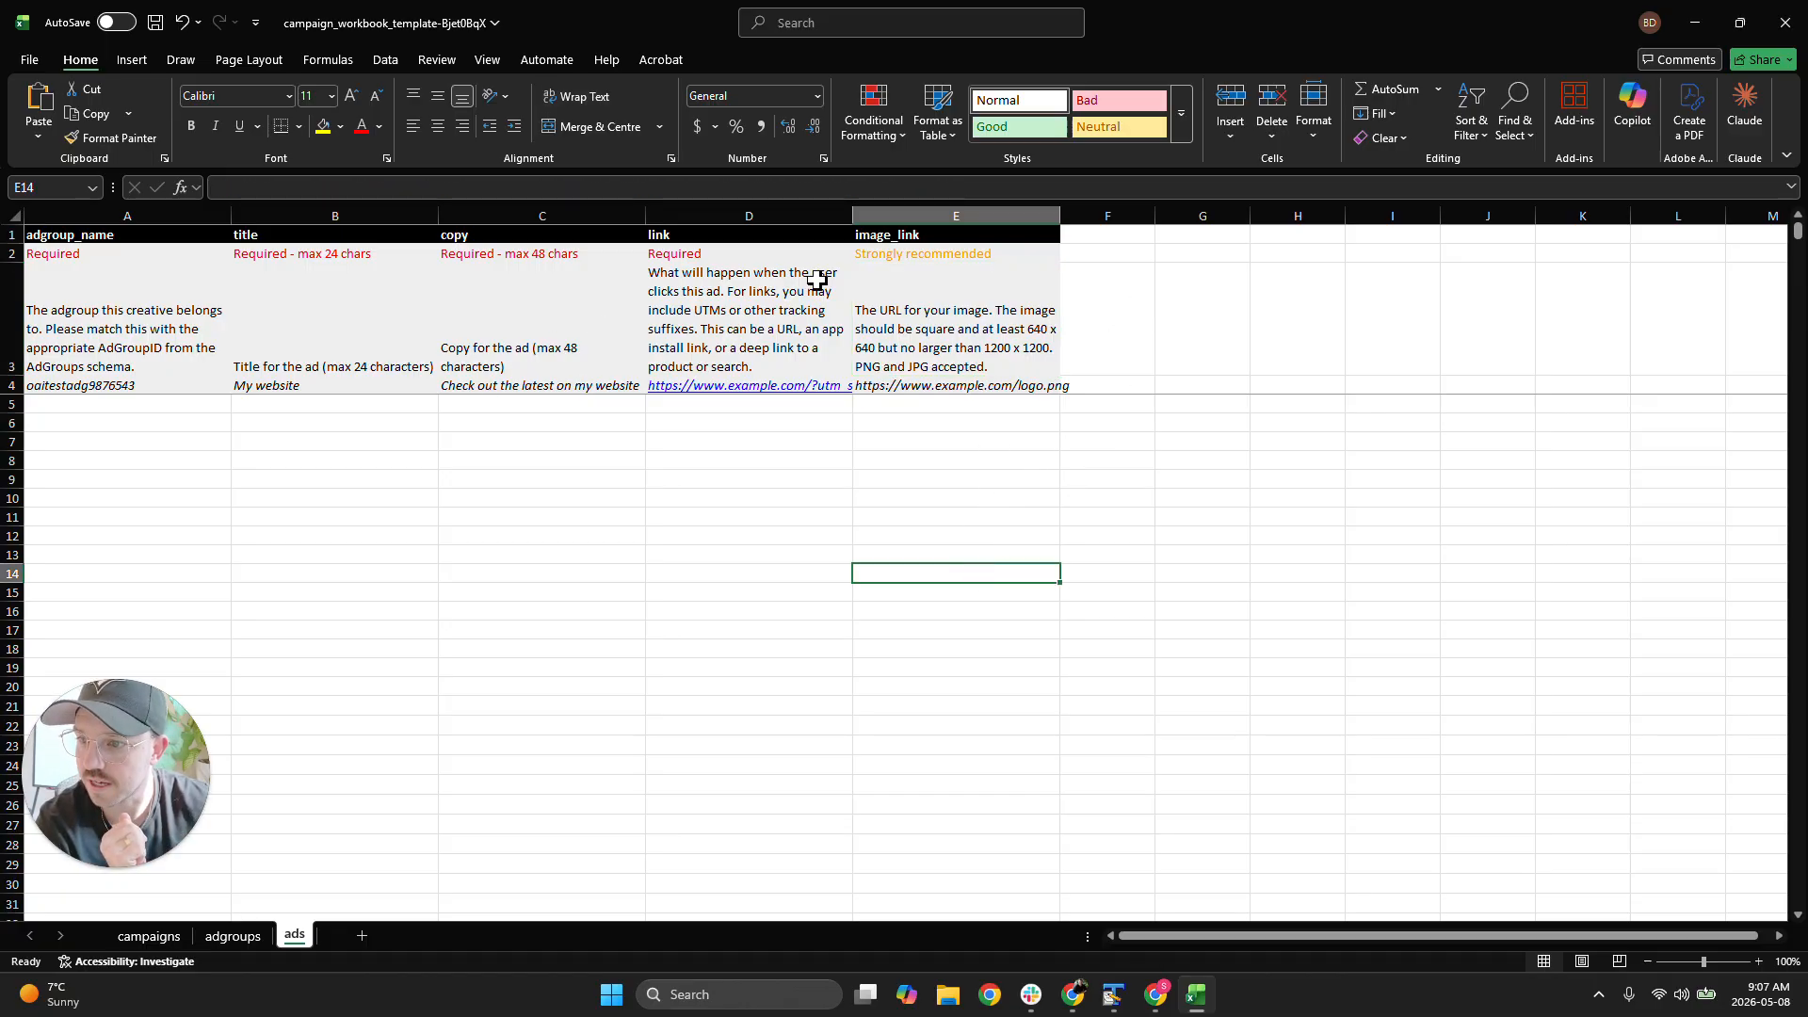
pyautogui.click(282, 385)
pyautogui.click(282, 363)
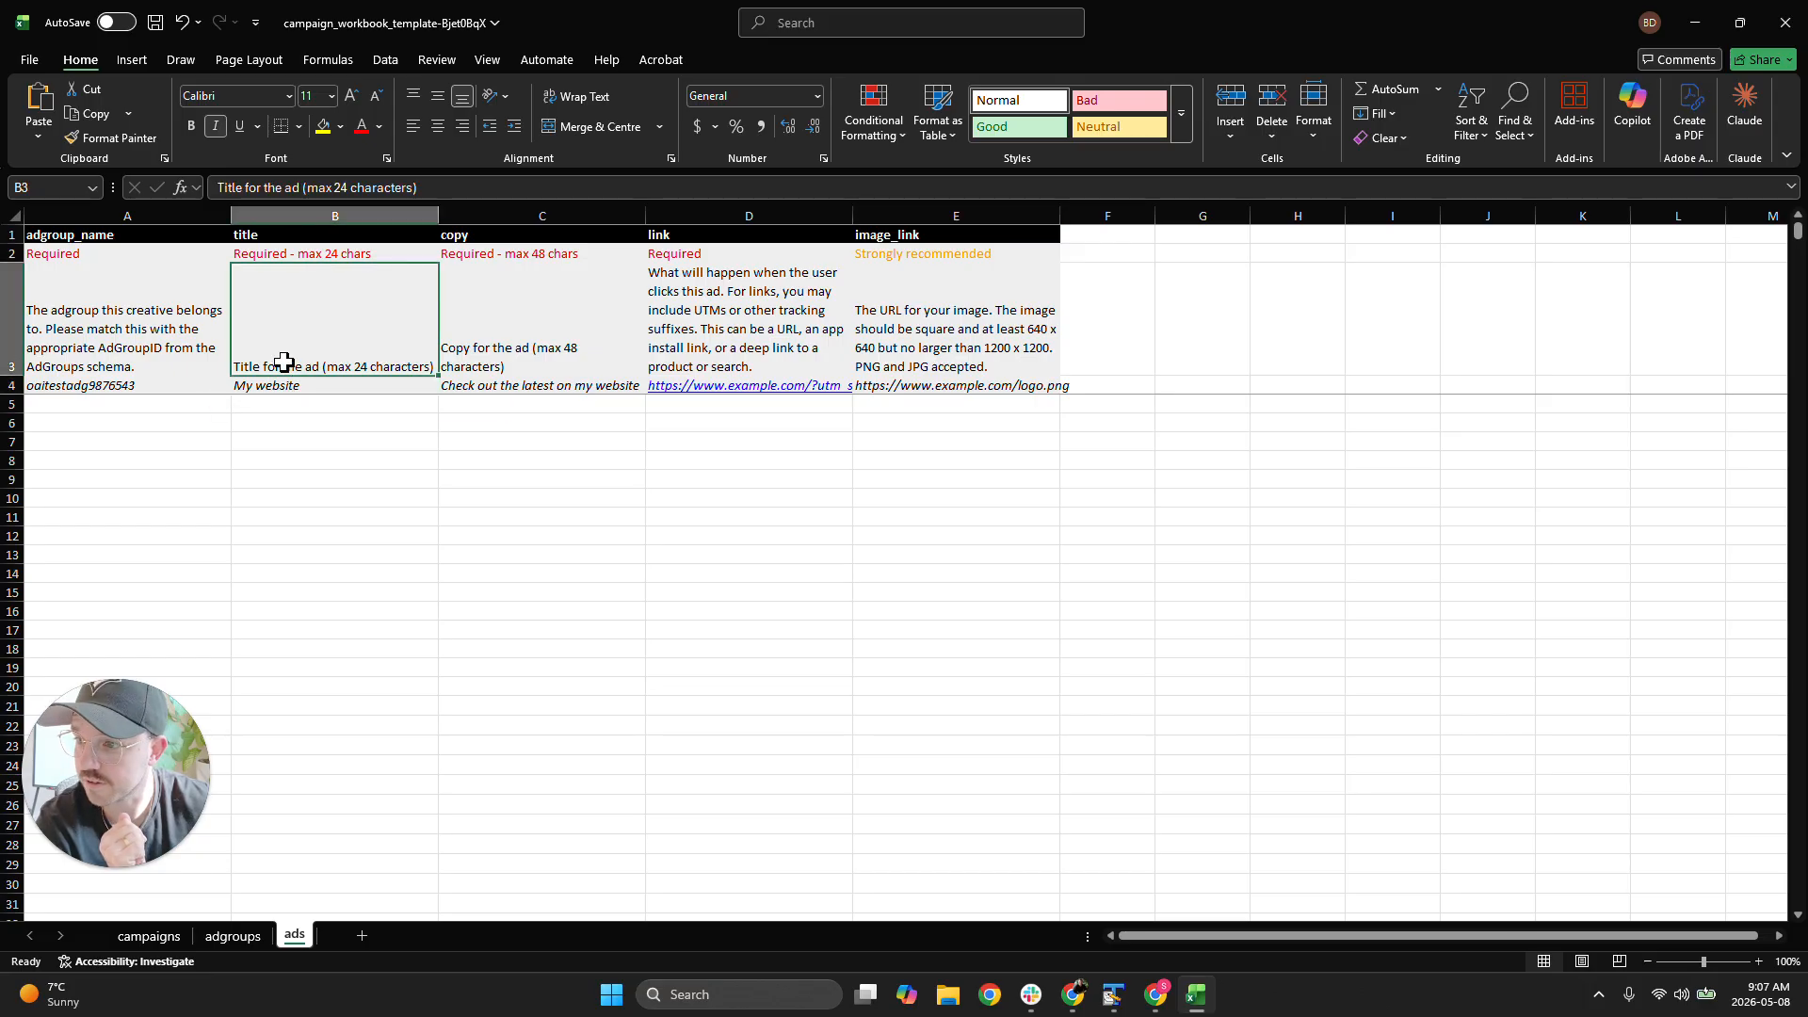
pyautogui.click(556, 345)
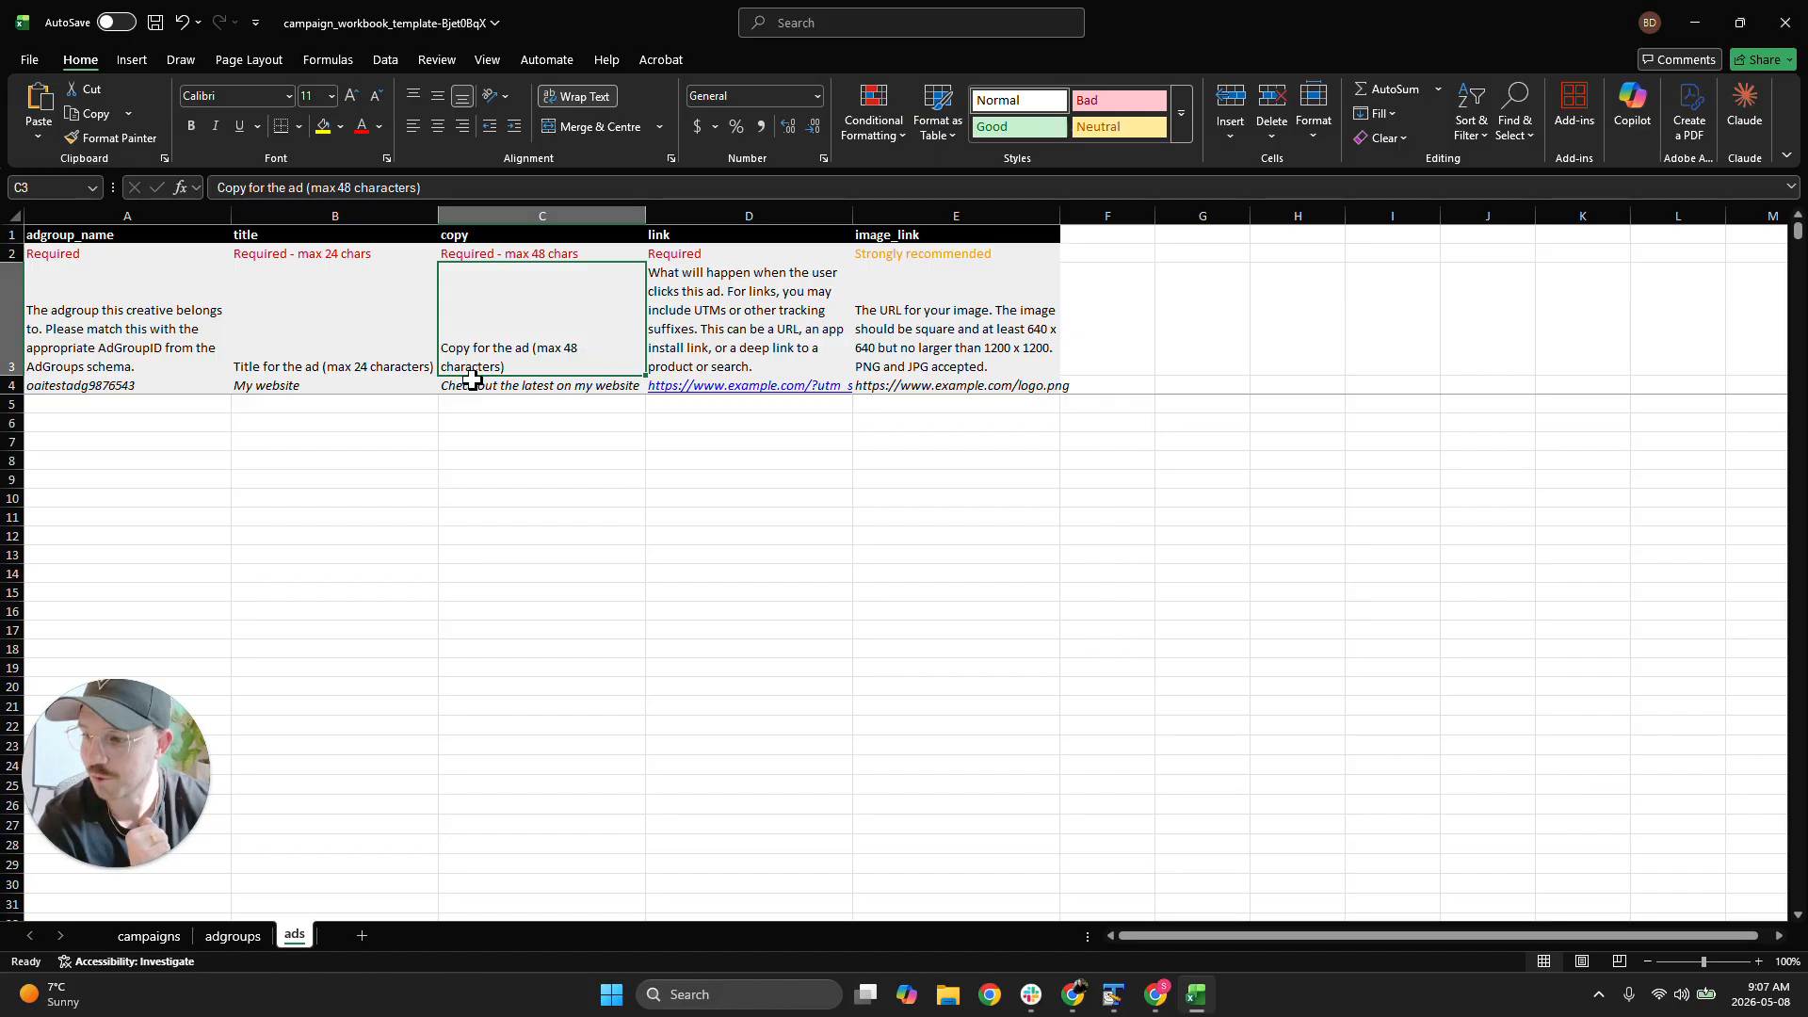
# Return to Ads Manager and examine the "Get the playbook" ad's impressions and its remaining columns through Conversions
pyautogui.moveTo(1262, 11); pyautogui.dragTo(1807, 28)
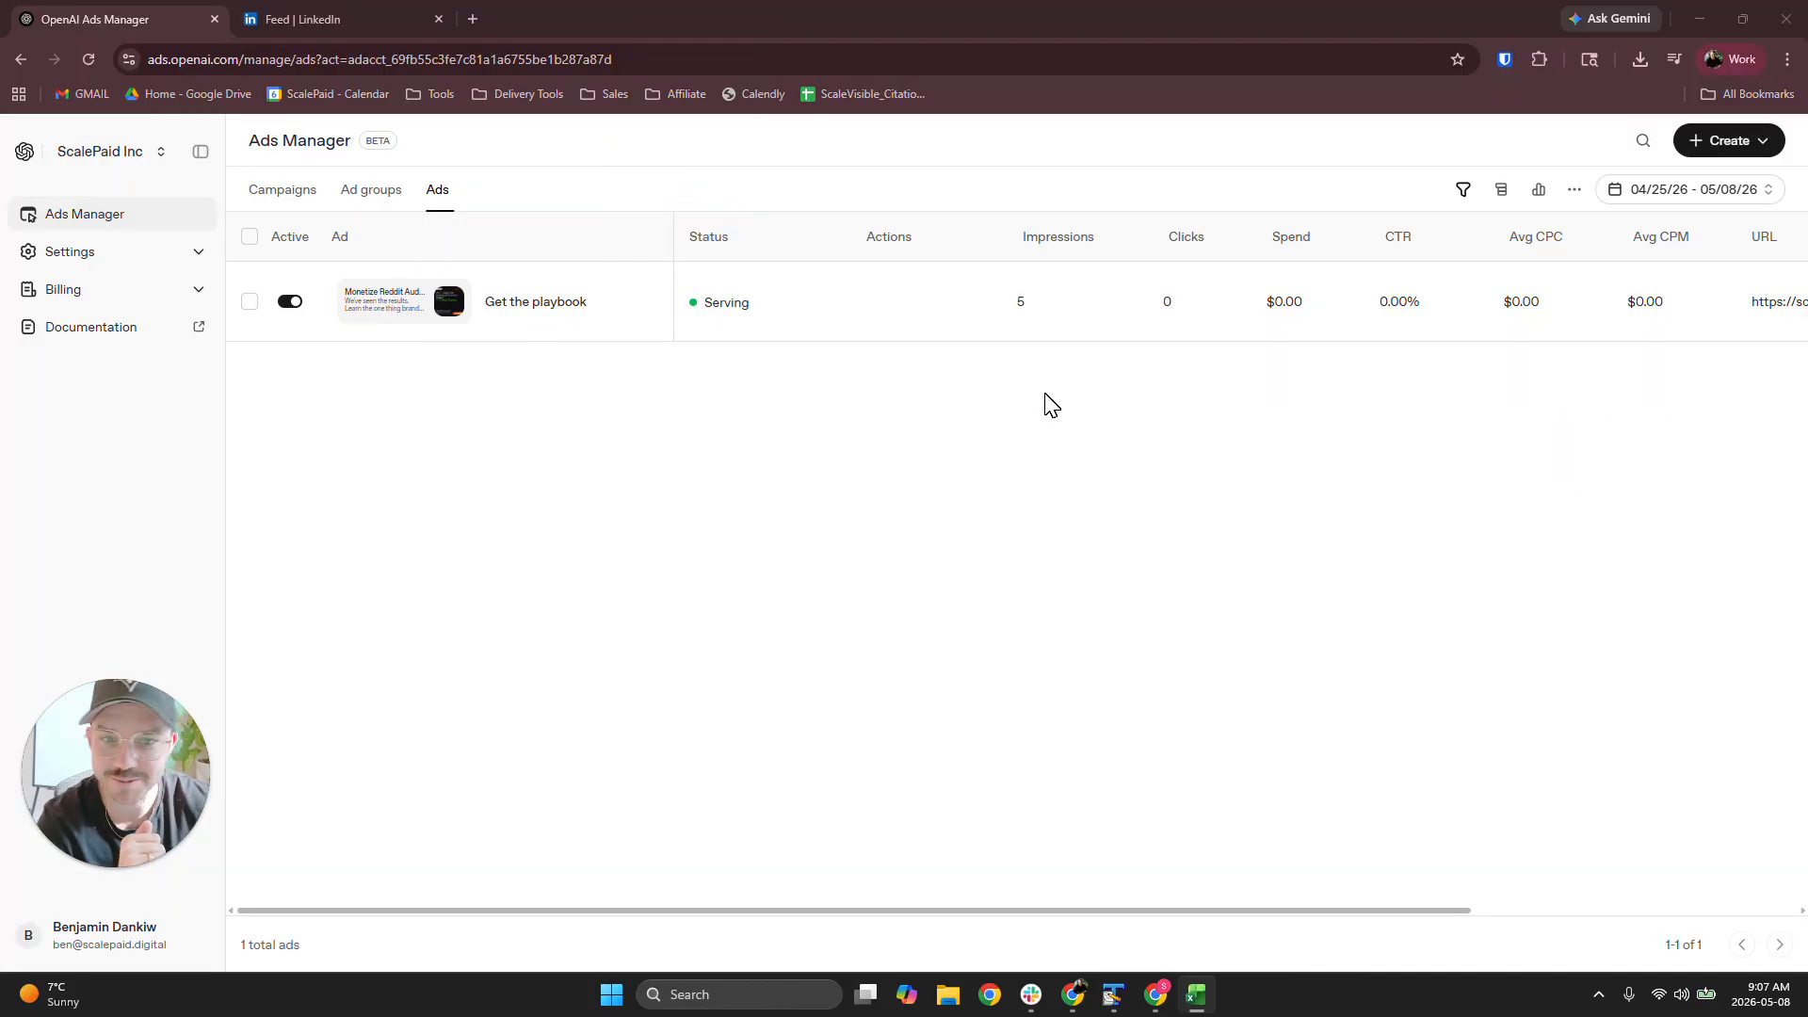
pyautogui.click(1005, 315)
pyautogui.moveTo(1055, 303); pyautogui.dragTo(980, 302)
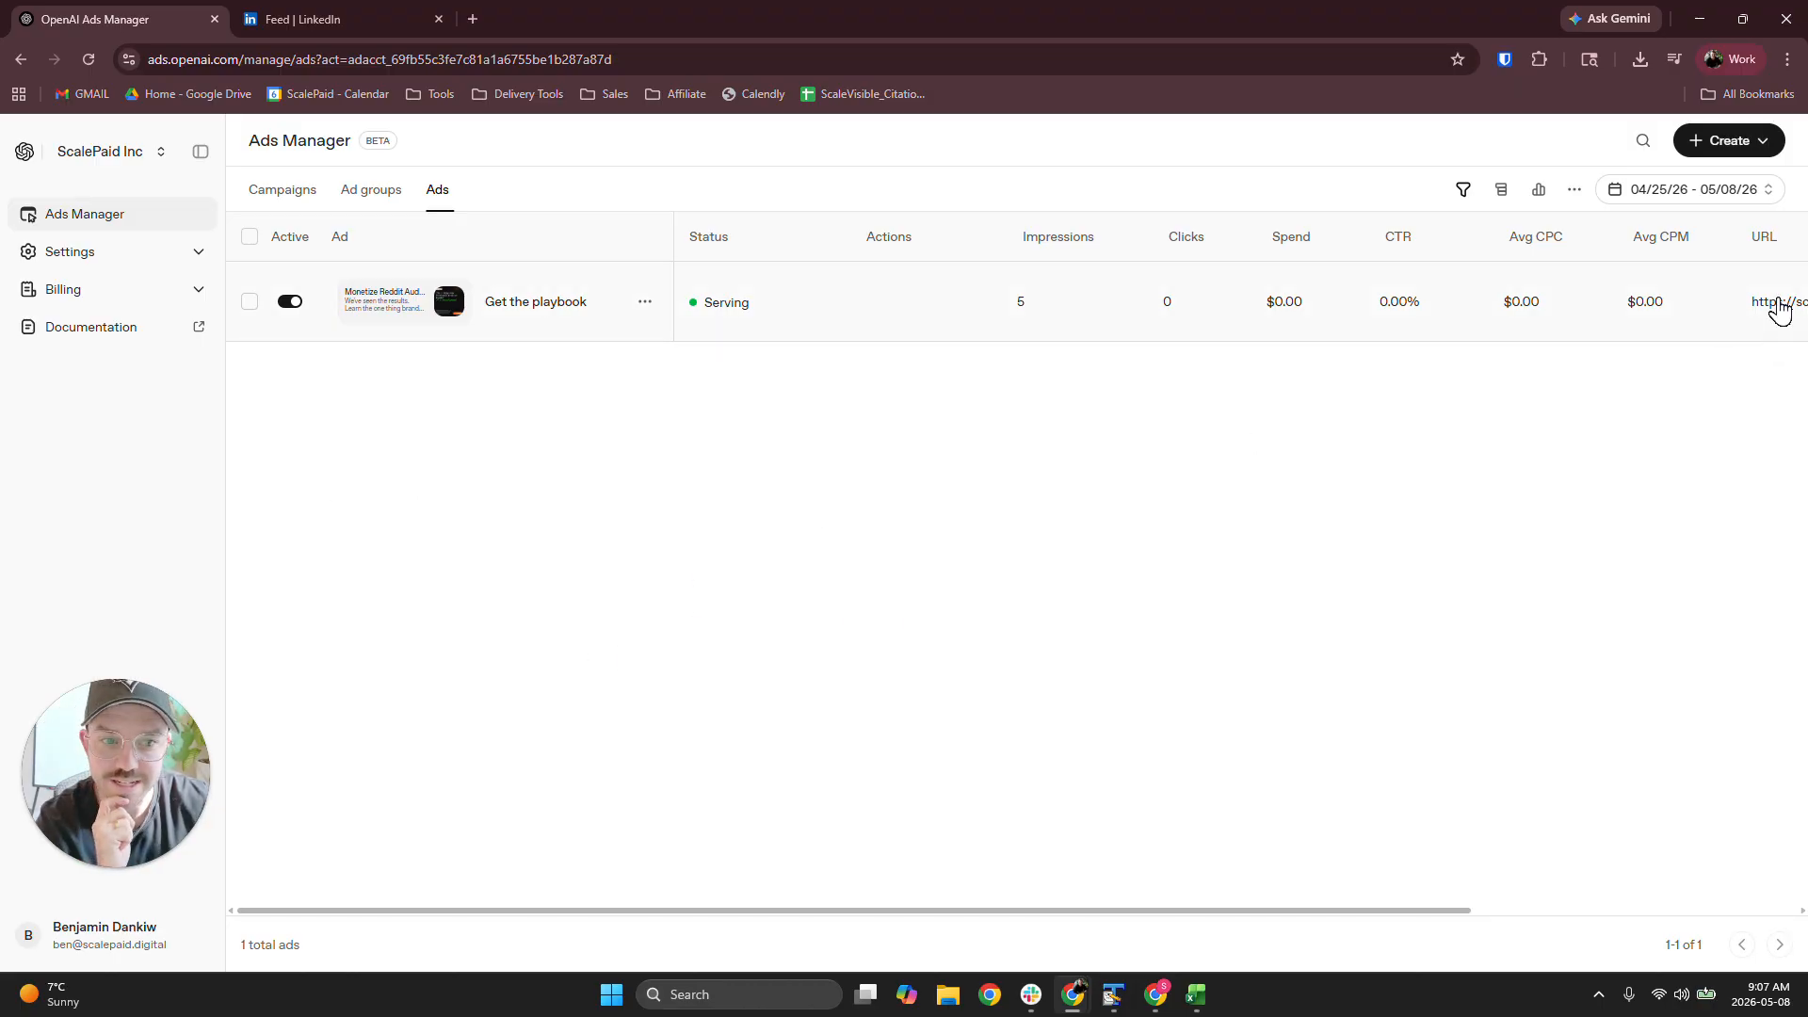
pyautogui.moveTo(891, 912); pyautogui.dragTo(1391, 834)
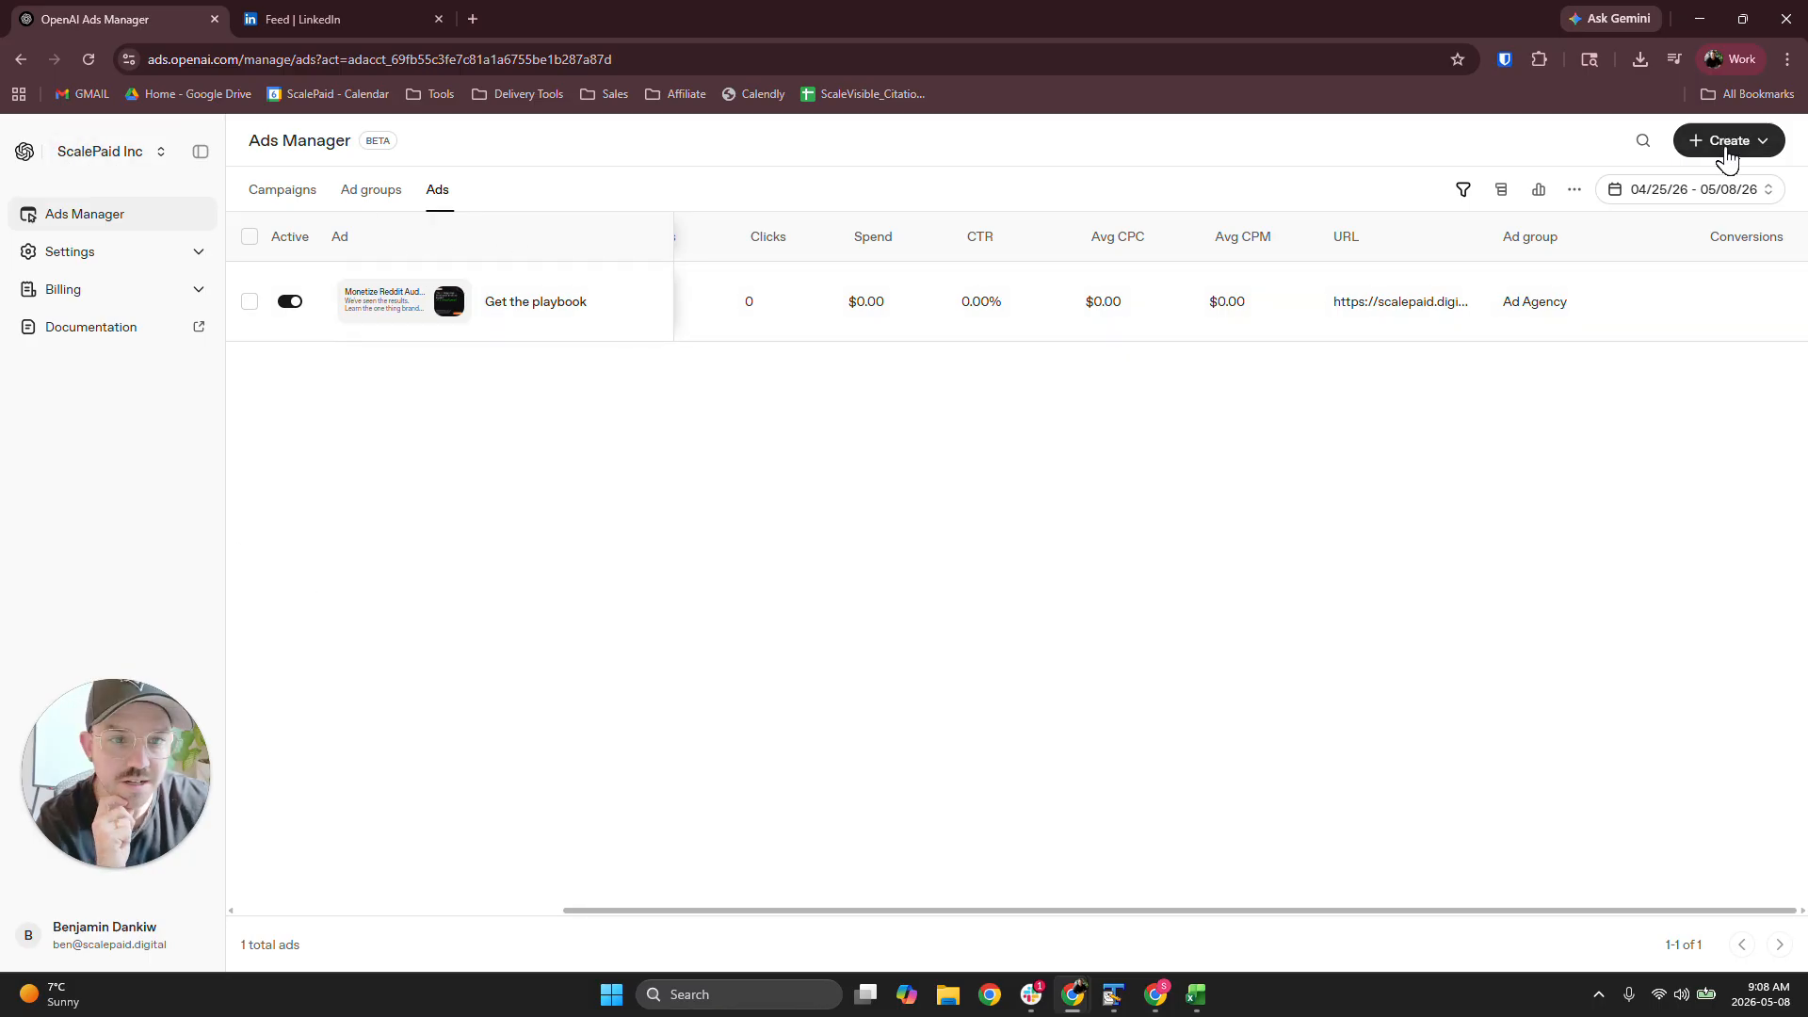
# Look over the available creation options and show the list of ad groups
pyautogui.click(1757, 143)
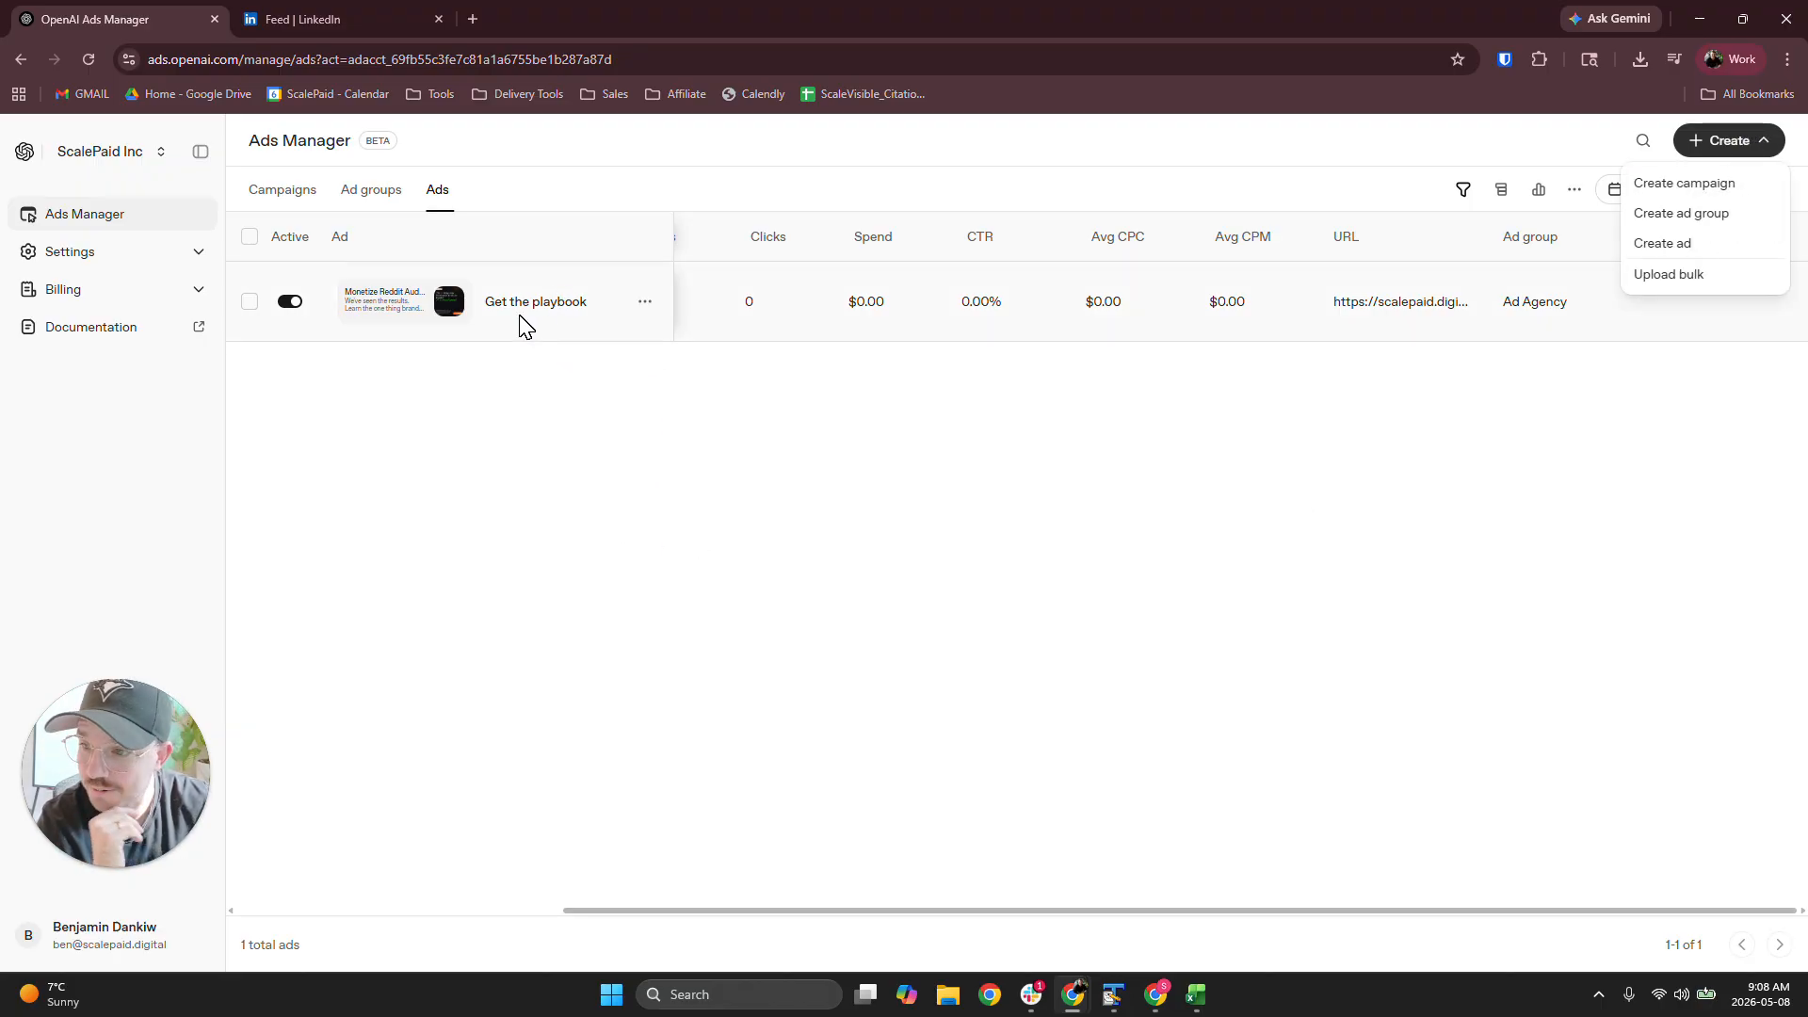
pyautogui.click(373, 192)
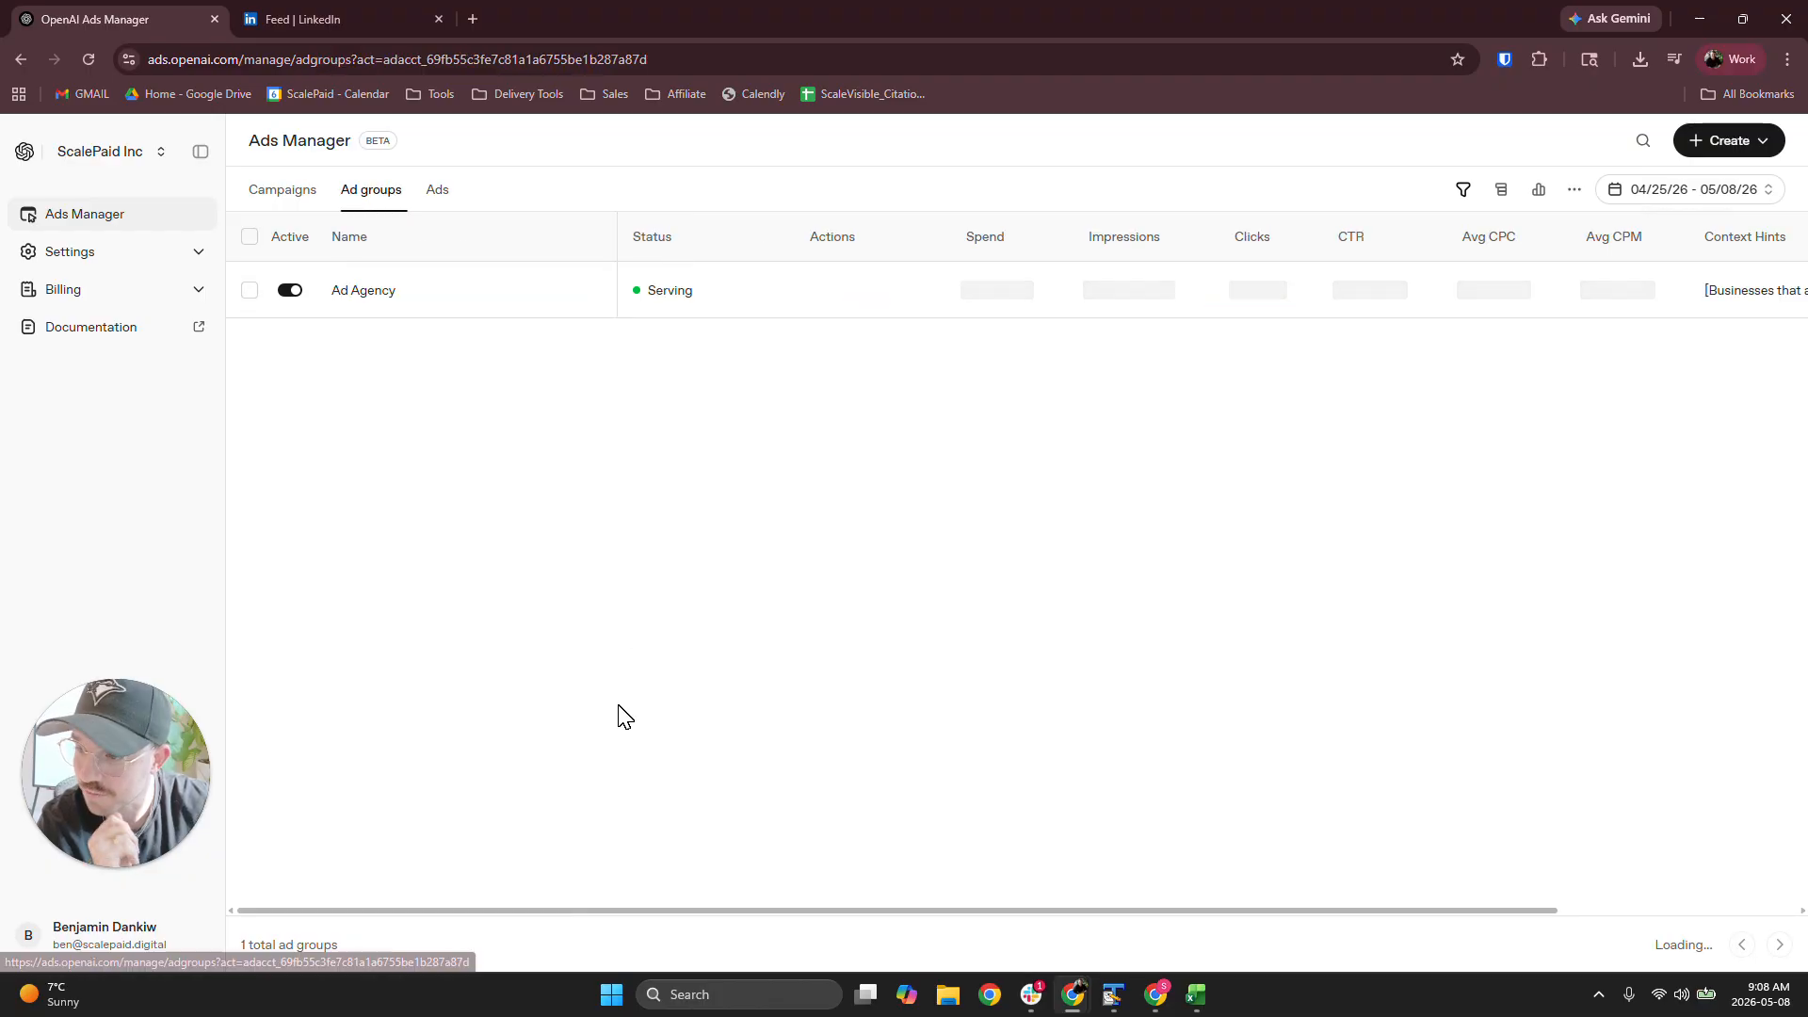